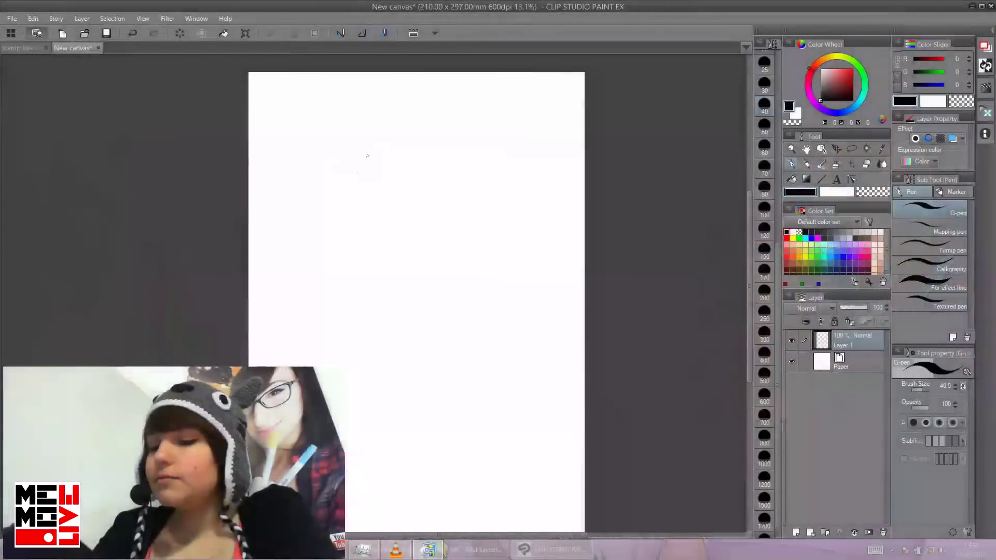
Step: Sketch a large oval head outline with the G-pen in the upper part of the blank canvas
{"action": "mouse_move", "coordinate": [376, 124]}
{"action": "left_mouse_down"}
{"action": "mouse_move", "coordinate": [348, 152]}
{"action": "mouse_move", "coordinate": [427, 104]}
{"action": "mouse_move", "coordinate": [405, 107]}
{"action": "mouse_move", "coordinate": [459, 120]}
{"action": "mouse_move", "coordinate": [494, 197]}
{"action": "left_mouse_up"}
{"action": "left_click_drag", "start_coordinate": [341, 182], "coordinate": [342, 257]}
{"action": "left_click_drag", "start_coordinate": [337, 204], "coordinate": [353, 272]}
{"action": "left_click_drag", "start_coordinate": [497, 181], "coordinate": [492, 259]}
{"action": "mouse_move", "coordinate": [345, 254]}
{"action": "left_mouse_down"}
{"action": "mouse_move", "coordinate": [360, 278]}
{"action": "mouse_move", "coordinate": [415, 312]}
{"action": "mouse_move", "coordinate": [472, 296]}
{"action": "left_mouse_up"}
{"action": "left_click_drag", "start_coordinate": [419, 313], "coordinate": [487, 279]}
{"action": "left_click_drag", "start_coordinate": [453, 307], "coordinate": [513, 236]}
{"action": "left_click_drag", "start_coordinate": [332, 258], "coordinate": [344, 253]}
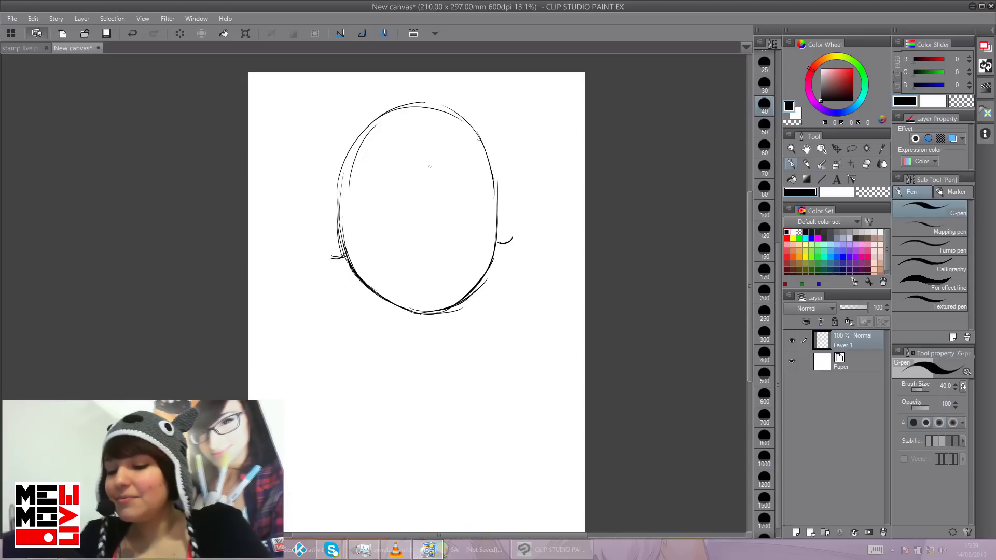
{"action": "left_click_drag", "start_coordinate": [363, 288], "coordinate": [415, 312]}
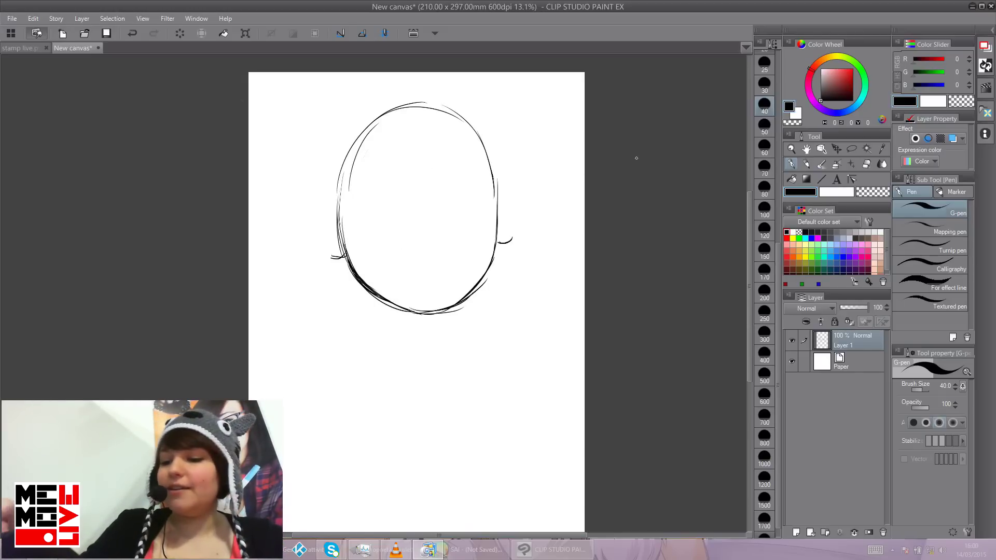
{"action": "key", "text": "ctrl+z"}
{"action": "key", "text": "ctrl+z"}
{"action": "key", "text": "ctrl+z"}
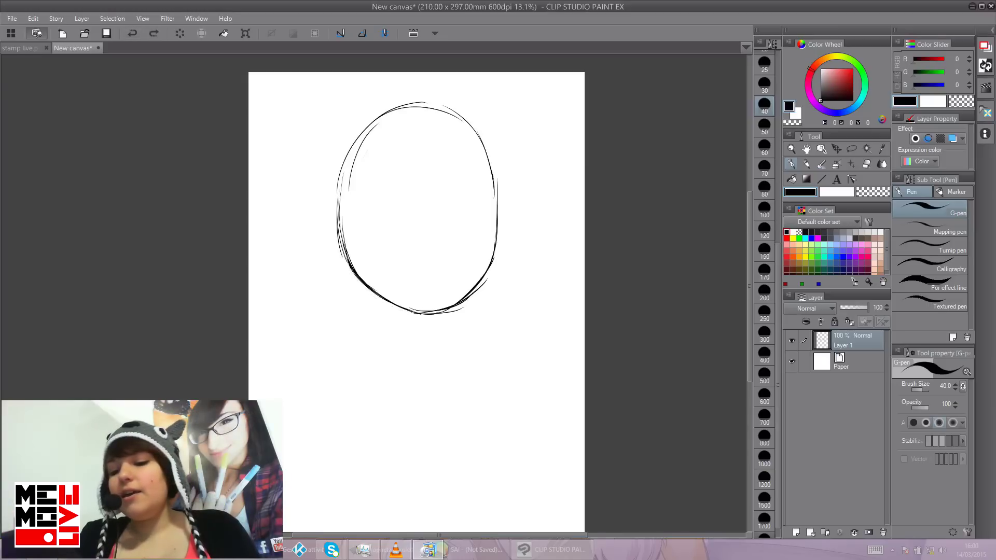
Step: Draw a small round ear on each side of the head, then a side-swept fringe with curly locks hanging by the ears
{"action": "left_click_drag", "start_coordinate": [327, 263], "coordinate": [352, 280]}
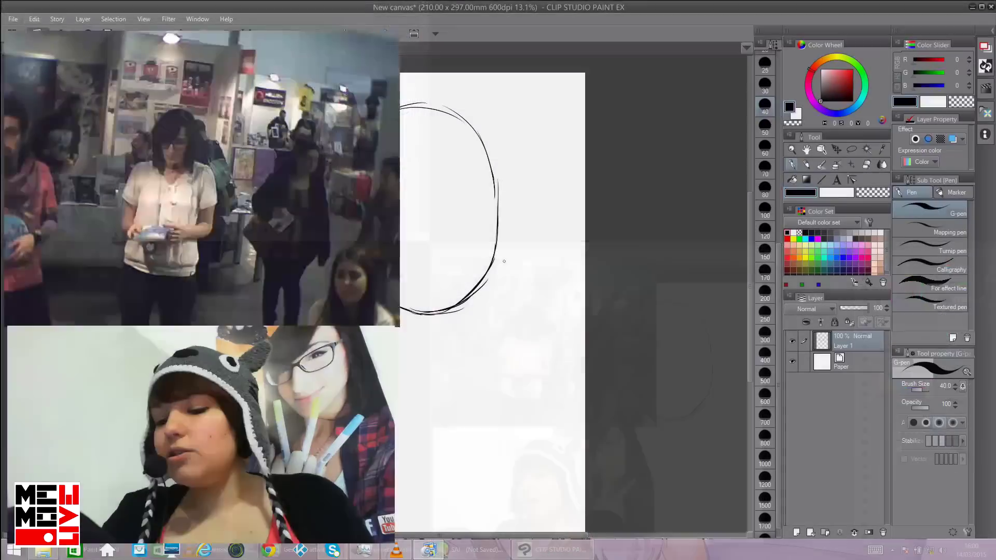
{"action": "mouse_move", "coordinate": [495, 263]}
{"action": "left_mouse_down"}
{"action": "mouse_move", "coordinate": [515, 242]}
{"action": "mouse_move", "coordinate": [513, 250]}
{"action": "left_mouse_up"}
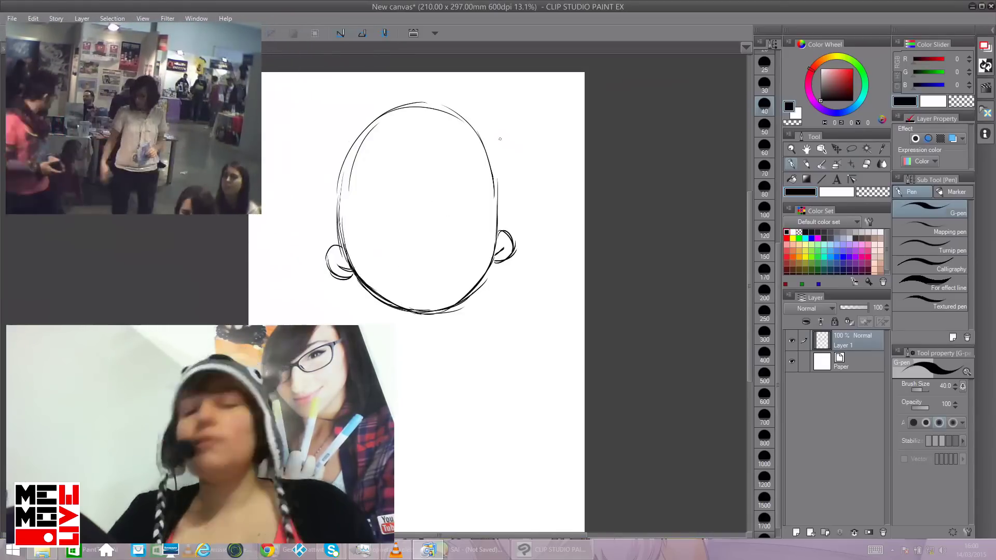
{"action": "mouse_move", "coordinate": [435, 126]}
{"action": "left_mouse_down"}
{"action": "mouse_move", "coordinate": [445, 179]}
{"action": "mouse_move", "coordinate": [393, 223]}
{"action": "mouse_move", "coordinate": [380, 216]}
{"action": "left_mouse_up"}
{"action": "mouse_move", "coordinate": [392, 140]}
{"action": "left_mouse_down"}
{"action": "mouse_move", "coordinate": [363, 223]}
{"action": "mouse_move", "coordinate": [337, 243]}
{"action": "left_mouse_up"}
{"action": "mouse_move", "coordinate": [448, 134]}
{"action": "left_mouse_down"}
{"action": "mouse_move", "coordinate": [495, 196]}
{"action": "mouse_move", "coordinate": [490, 204]}
{"action": "left_mouse_up"}
{"action": "left_click_drag", "start_coordinate": [364, 148], "coordinate": [330, 299]}
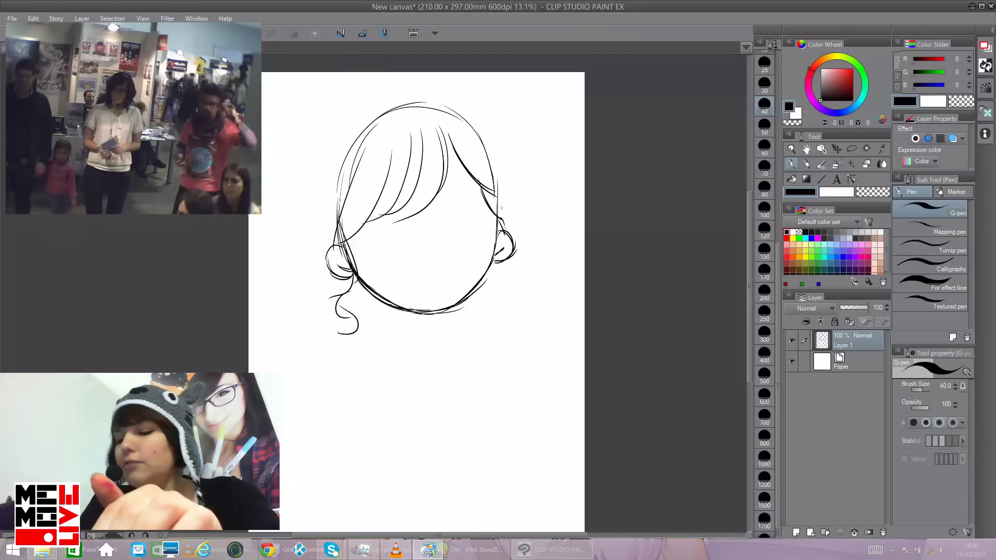
{"action": "left_click_drag", "start_coordinate": [492, 278], "coordinate": [495, 313]}
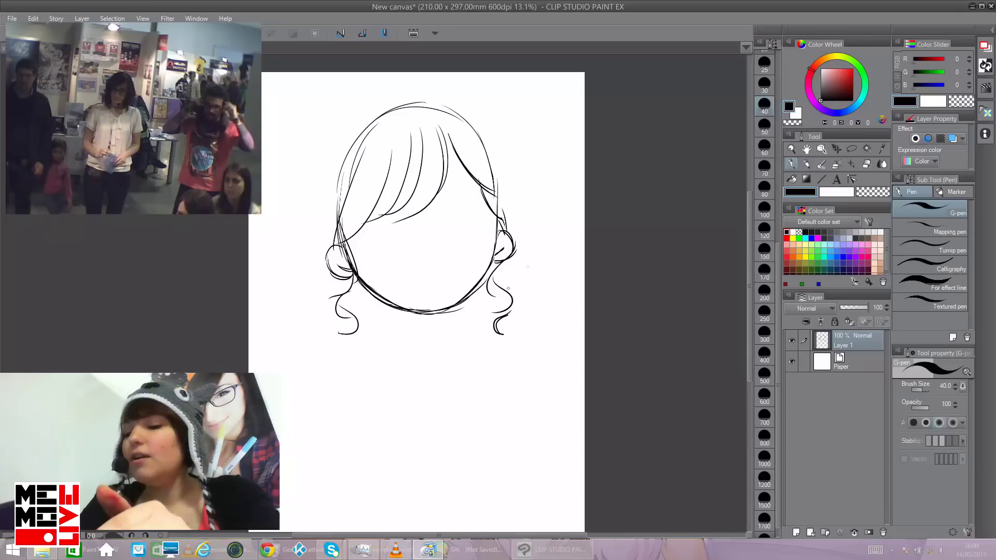
Step: Outline the outer hair over the crown and down both sides, ending in wavy curls level with the chin
{"action": "left_click_drag", "start_coordinate": [437, 87], "coordinate": [506, 156]}
{"action": "mouse_move", "coordinate": [537, 188]}
{"action": "left_mouse_down"}
{"action": "mouse_move", "coordinate": [547, 268]}
{"action": "mouse_move", "coordinate": [522, 284]}
{"action": "mouse_move", "coordinate": [533, 293]}
{"action": "mouse_move", "coordinate": [512, 304]}
{"action": "left_mouse_up"}
{"action": "mouse_move", "coordinate": [367, 84]}
{"action": "left_mouse_down"}
{"action": "mouse_move", "coordinate": [316, 144]}
{"action": "mouse_move", "coordinate": [310, 179]}
{"action": "left_mouse_up"}
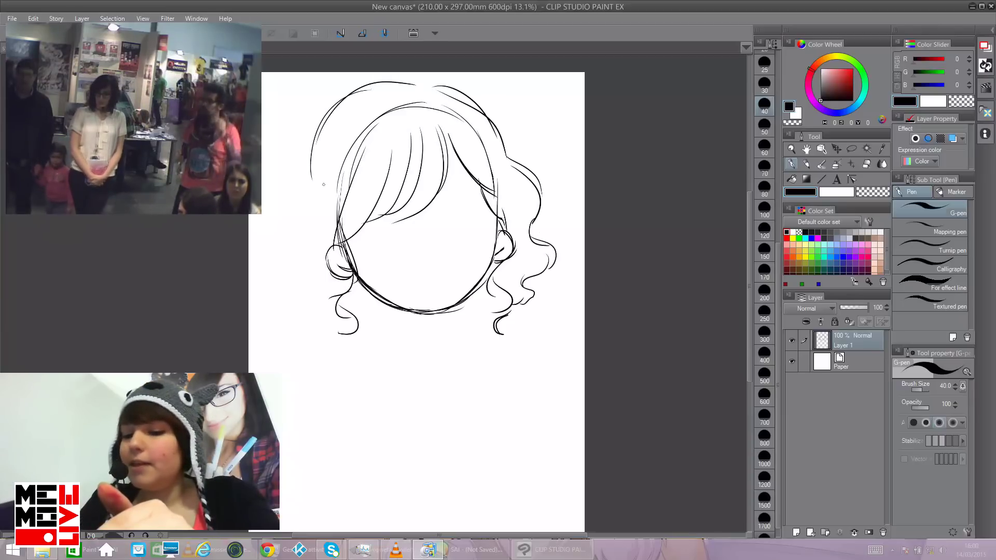
{"action": "left_click_drag", "start_coordinate": [302, 238], "coordinate": [312, 305]}
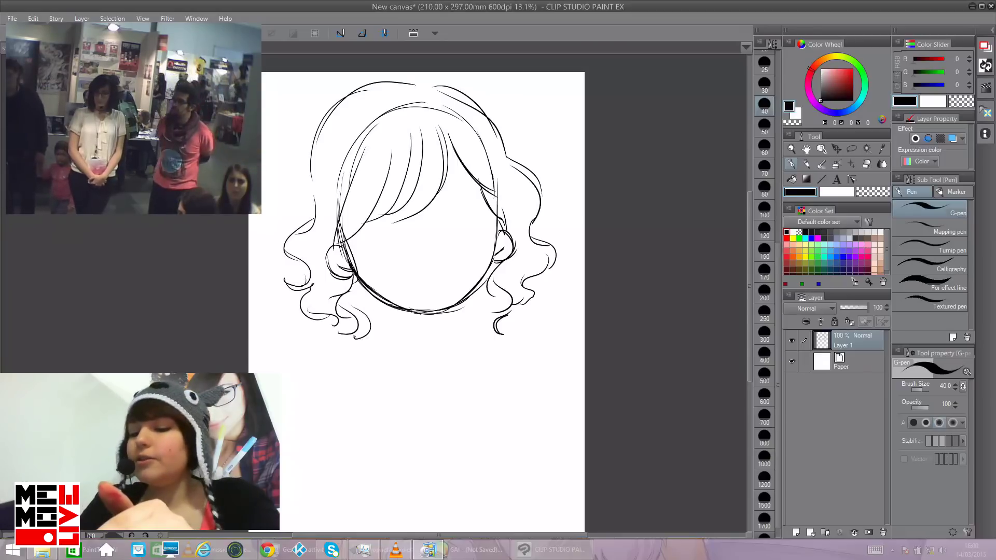
{"action": "left_click_drag", "start_coordinate": [375, 310], "coordinate": [390, 313]}
{"action": "mouse_move", "coordinate": [315, 205]}
{"action": "left_mouse_down"}
{"action": "mouse_move", "coordinate": [335, 278]}
{"action": "mouse_move", "coordinate": [340, 262]}
{"action": "left_mouse_up"}
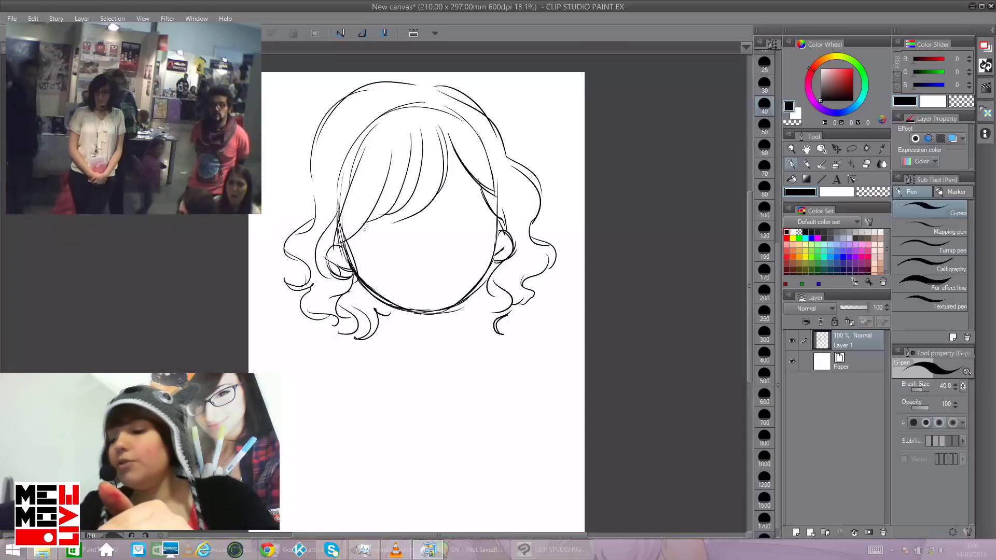
Step: Draw both eyes with thick arched upper lashes and round irises, and add short eyebrows above them
{"action": "left_click_drag", "start_coordinate": [361, 208], "coordinate": [399, 212]}
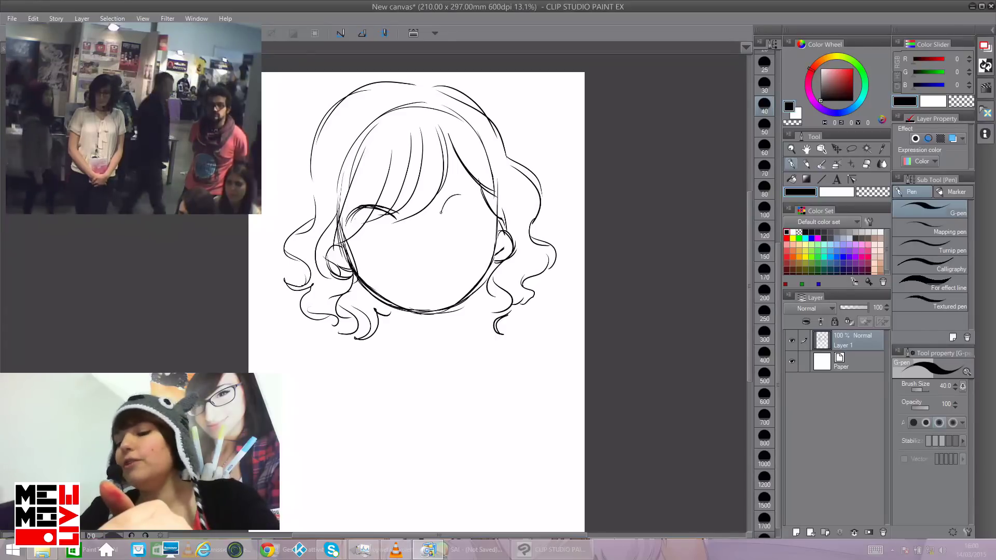
{"action": "left_click_drag", "start_coordinate": [438, 210], "coordinate": [487, 196]}
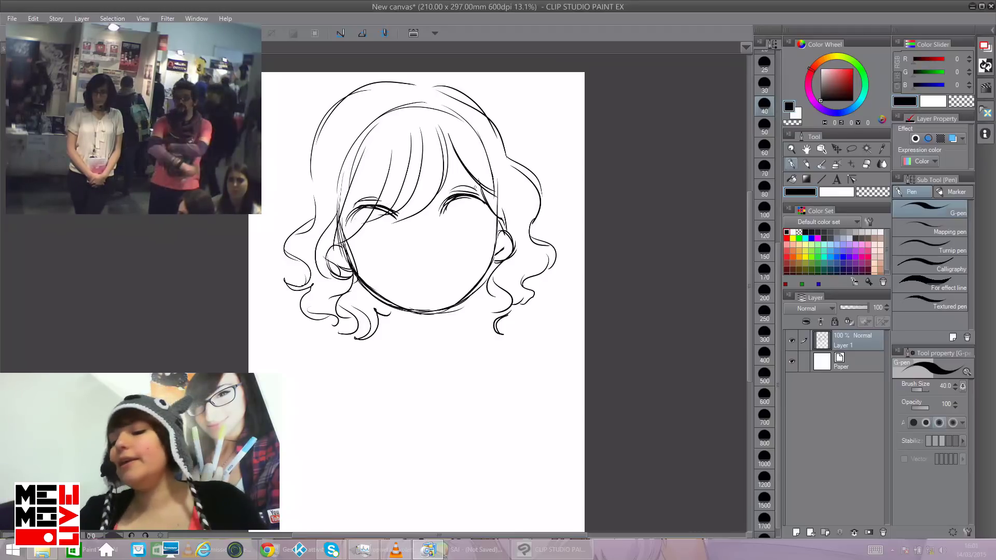
{"action": "left_click_drag", "start_coordinate": [450, 166], "coordinate": [474, 168]}
{"action": "left_click_drag", "start_coordinate": [360, 212], "coordinate": [347, 227]}
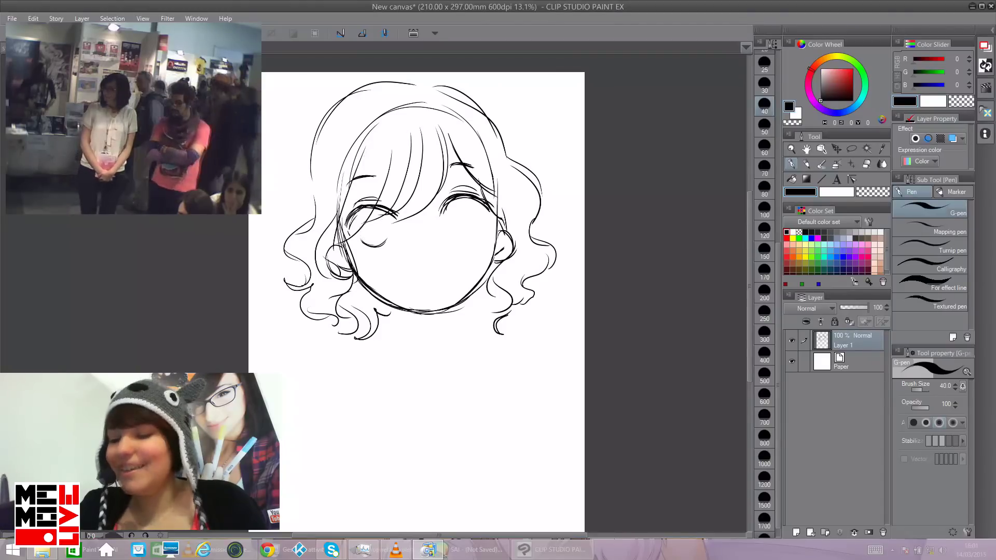
{"action": "mouse_move", "coordinate": [379, 213]}
{"action": "left_mouse_down"}
{"action": "mouse_move", "coordinate": [390, 224]}
{"action": "mouse_move", "coordinate": [385, 243]}
{"action": "left_mouse_up"}
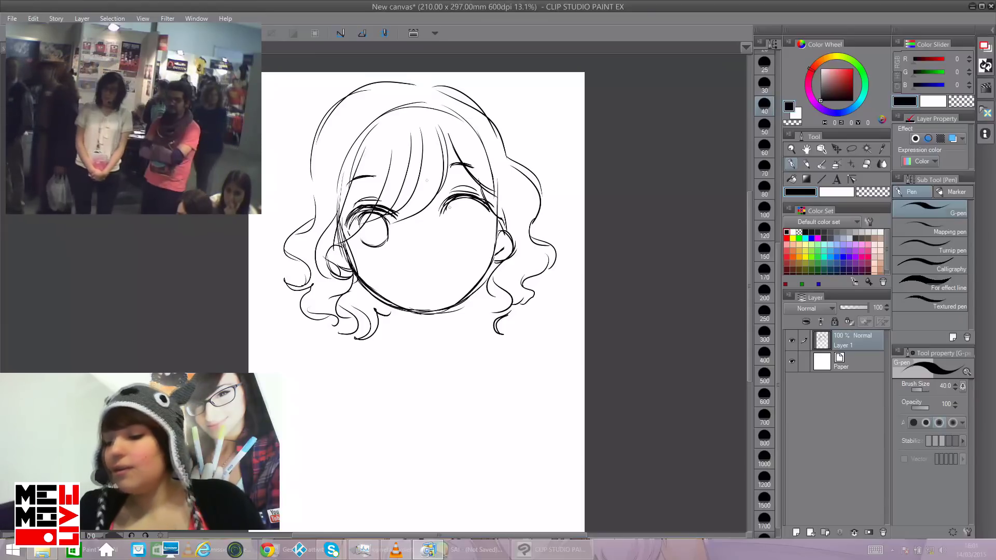
{"action": "mouse_move", "coordinate": [448, 213]}
{"action": "left_mouse_down"}
{"action": "mouse_move", "coordinate": [480, 216]}
{"action": "mouse_move", "coordinate": [456, 236]}
{"action": "mouse_move", "coordinate": [465, 239]}
{"action": "mouse_move", "coordinate": [483, 207]}
{"action": "mouse_move", "coordinate": [491, 215]}
{"action": "mouse_move", "coordinate": [441, 213]}
{"action": "left_mouse_up"}
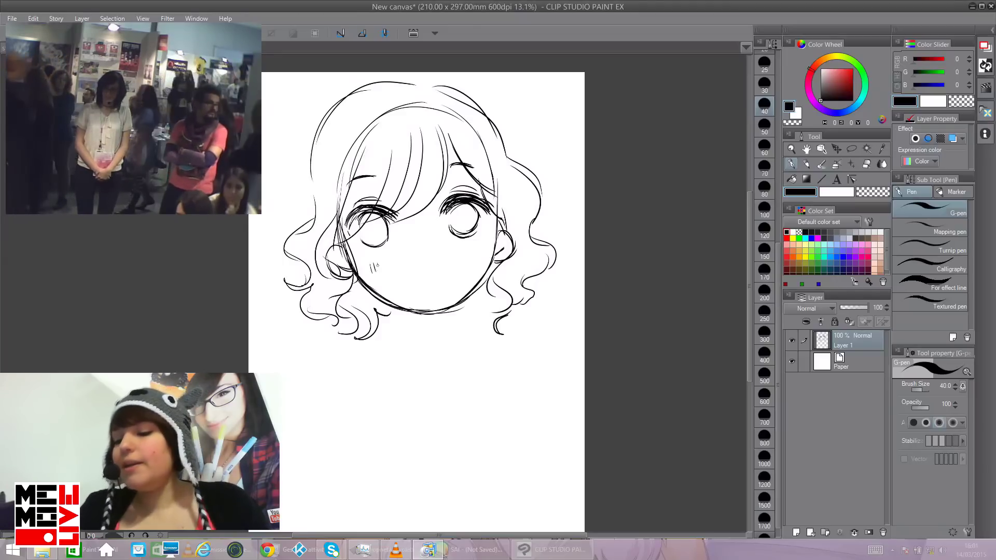
Step: Add short slanted blush lines beneath the eye and a small curved smile in the lower face
{"action": "left_click_drag", "start_coordinate": [464, 253], "coordinate": [465, 259]}
{"action": "left_click_drag", "start_coordinate": [467, 252], "coordinate": [469, 258]}
{"action": "left_click_drag", "start_coordinate": [472, 252], "coordinate": [474, 257]}
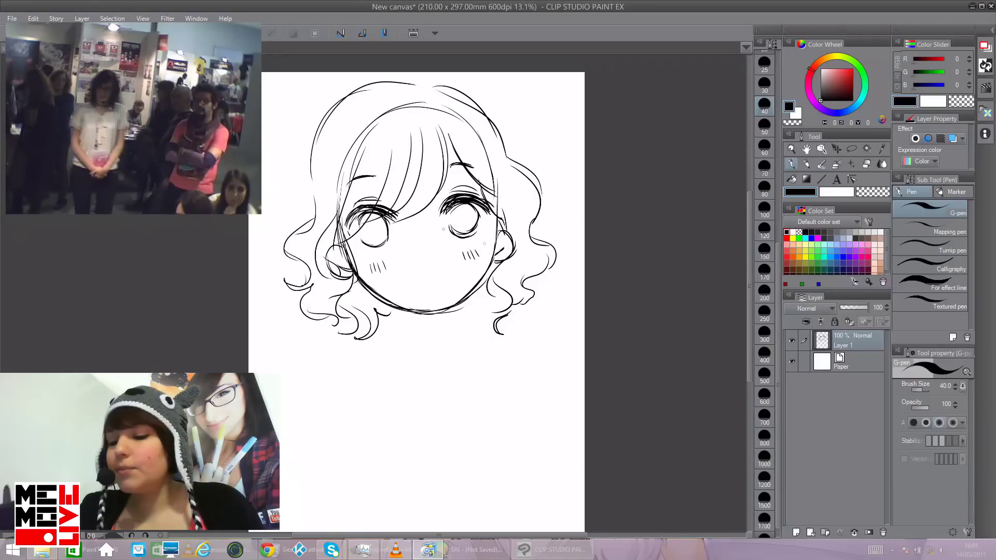
{"action": "left_click_drag", "start_coordinate": [415, 267], "coordinate": [441, 266]}
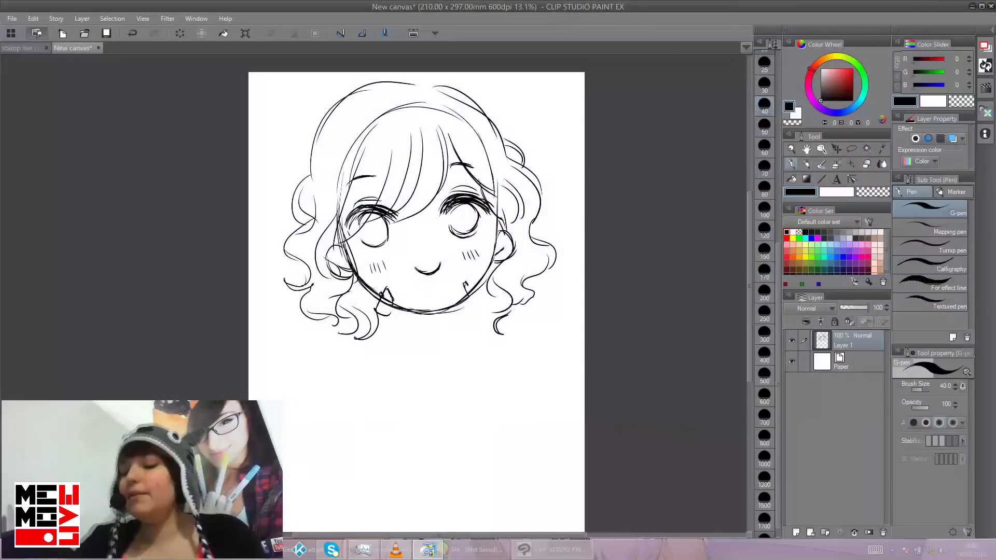
Step: Erase the lower jaw with the Hard eraser and redraw the chin as a shallower curve slightly higher
{"action": "key", "text": "e"}
{"action": "mouse_move", "coordinate": [379, 280]}
{"action": "left_mouse_down"}
{"action": "mouse_move", "coordinate": [403, 315]}
{"action": "mouse_move", "coordinate": [446, 313]}
{"action": "mouse_move", "coordinate": [493, 272]}
{"action": "left_mouse_up"}
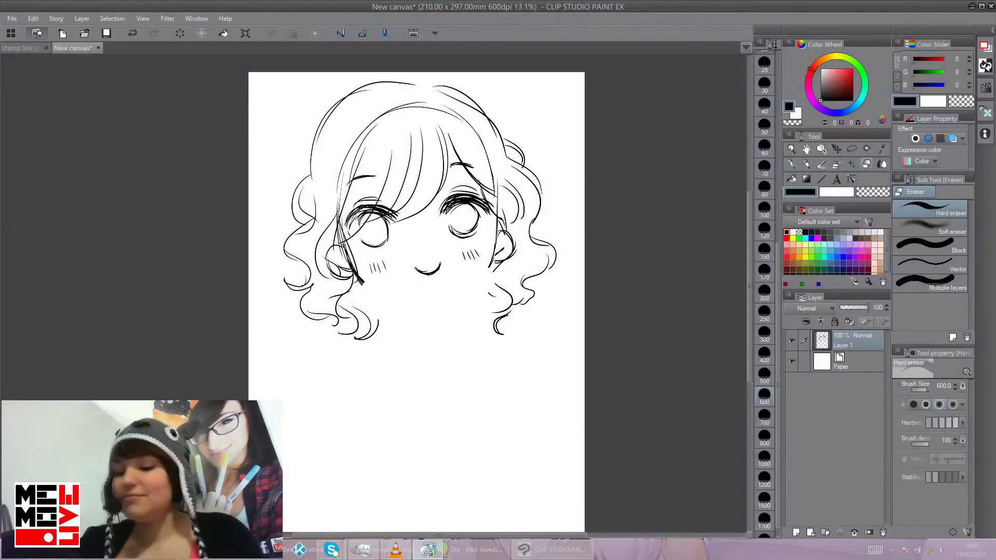
{"action": "key", "text": "p"}
{"action": "mouse_move", "coordinate": [358, 276]}
{"action": "left_mouse_down"}
{"action": "mouse_move", "coordinate": [414, 301]}
{"action": "mouse_move", "coordinate": [457, 293]}
{"action": "left_mouse_up"}
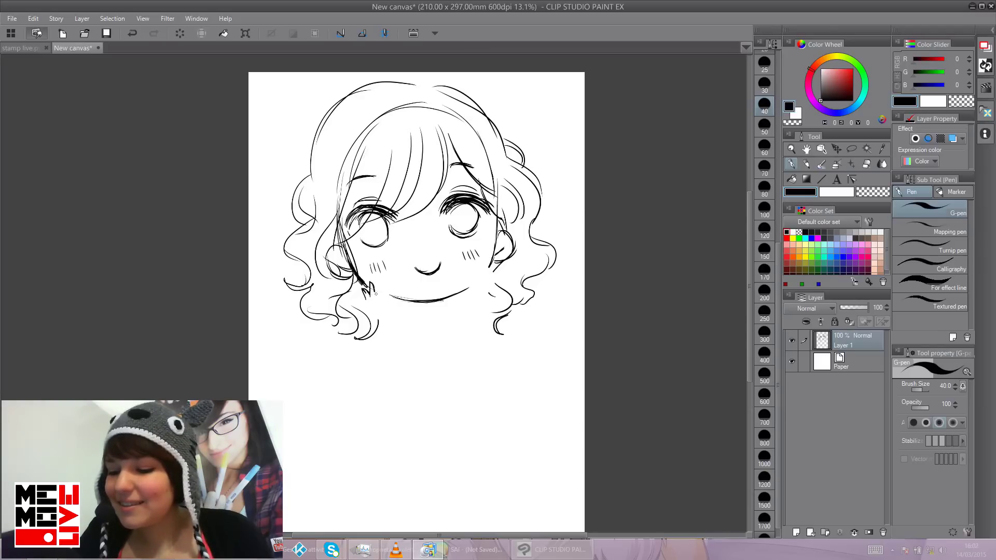
Step: Draw small hands with spread fingers at both ends of the chin line and short bent arms below them
{"action": "left_click_drag", "start_coordinate": [380, 285], "coordinate": [384, 295]}
{"action": "left_click_drag", "start_coordinate": [382, 287], "coordinate": [386, 296]}
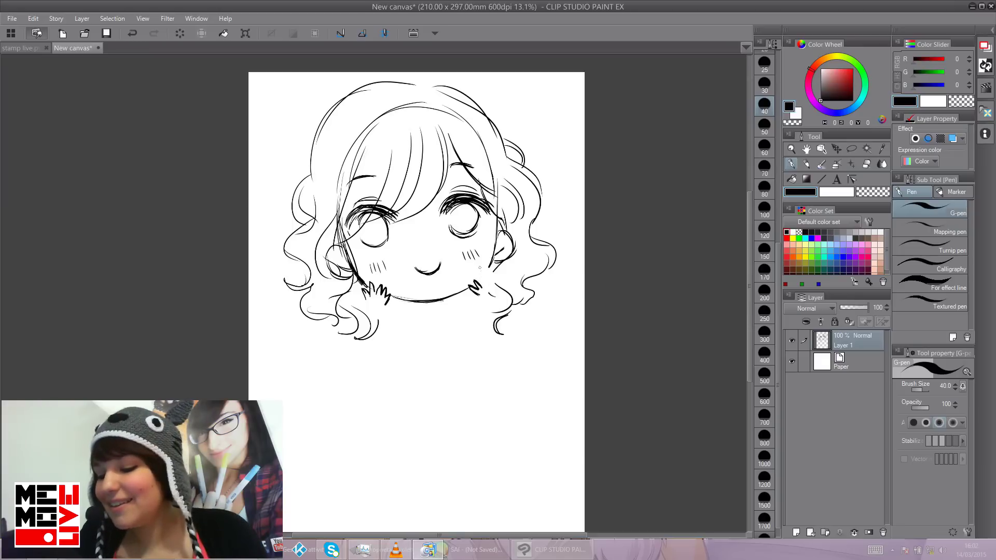
{"action": "left_click_drag", "start_coordinate": [486, 273], "coordinate": [494, 292]}
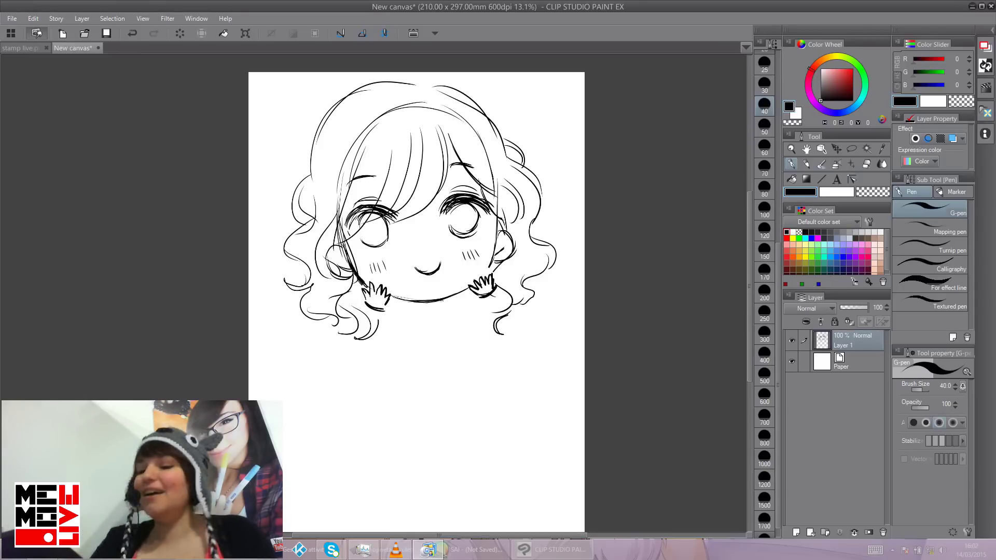
{"action": "key", "text": "e"}
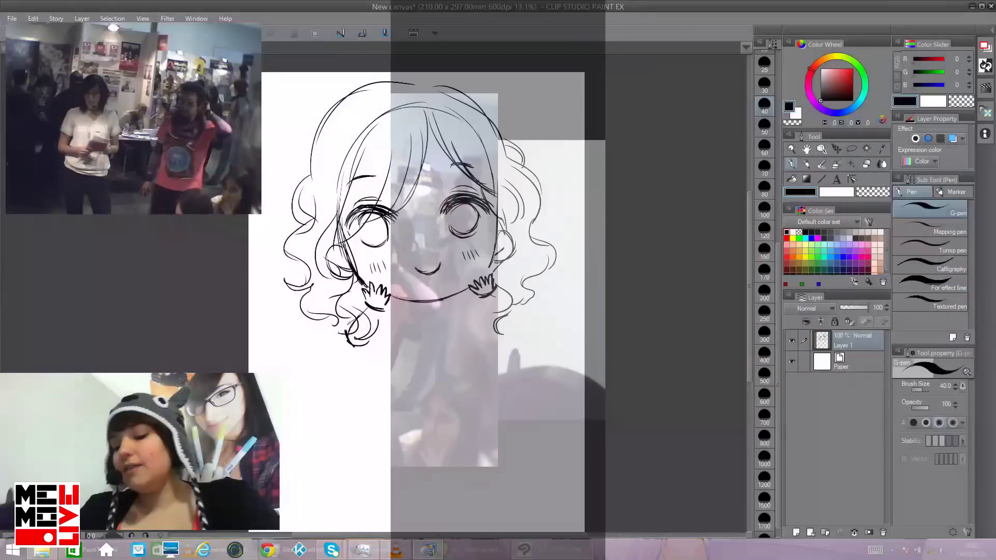
{"action": "mouse_move", "coordinate": [498, 294]}
{"action": "left_mouse_down"}
{"action": "mouse_move", "coordinate": [526, 323]}
{"action": "mouse_move", "coordinate": [500, 332]}
{"action": "left_mouse_up"}
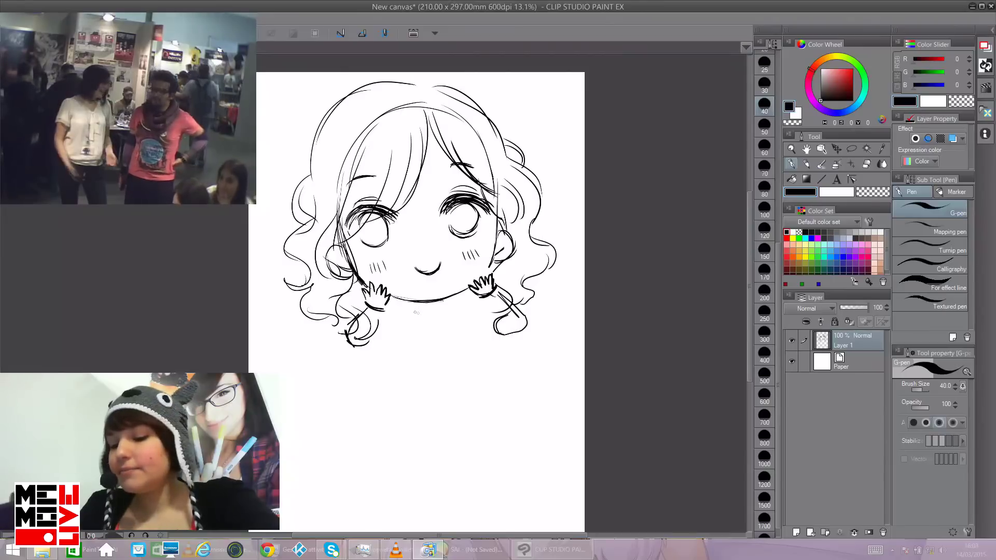
Step: Draw the curved neckline under the chin with a small pendant and a V-shaped collar around it
{"action": "left_click_drag", "start_coordinate": [416, 305], "coordinate": [443, 305]}
{"action": "left_click_drag", "start_coordinate": [417, 307], "coordinate": [431, 319]}
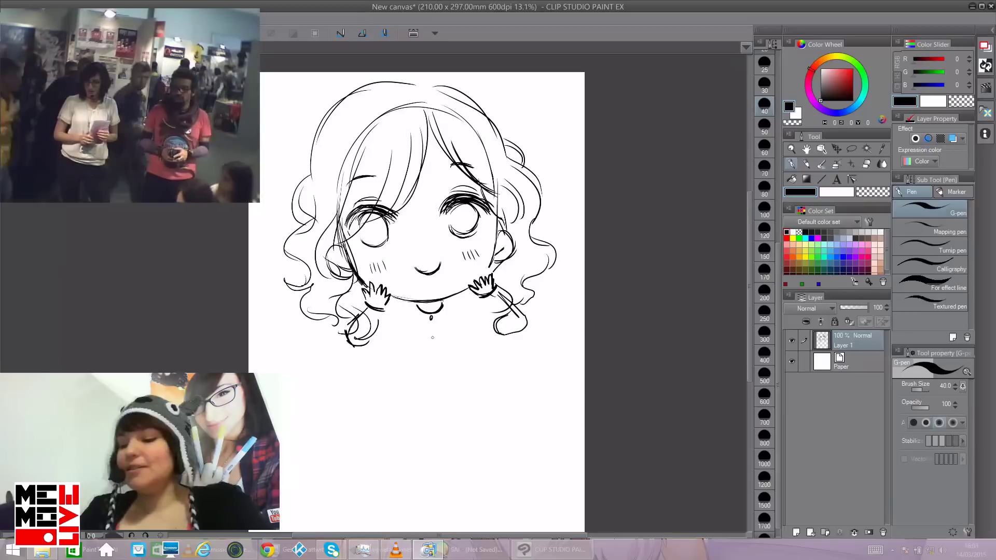
{"action": "left_click_drag", "start_coordinate": [405, 309], "coordinate": [432, 334]}
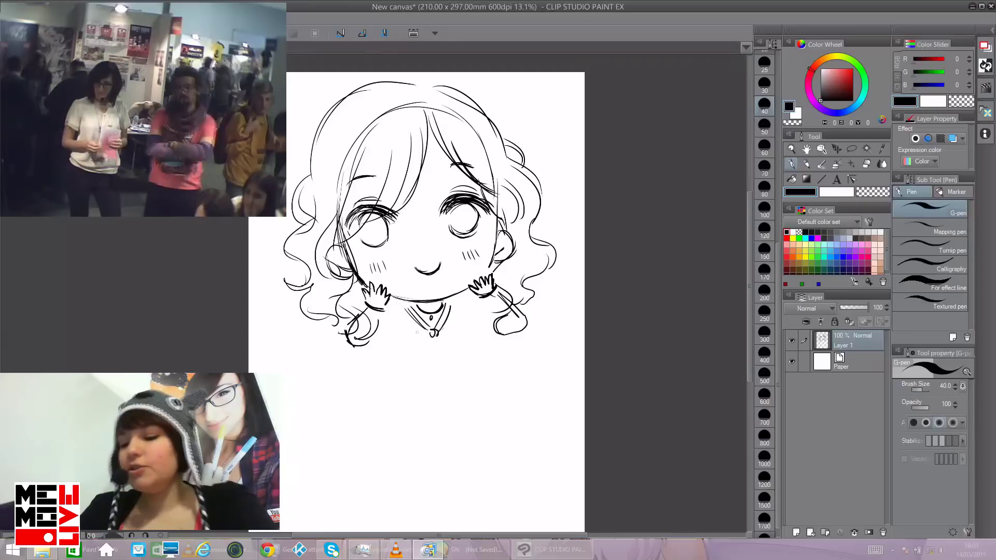
Step: Draw a ribbon bow at the tip of the collar with two side loops and two hanging tails
{"action": "left_click_drag", "start_coordinate": [421, 338], "coordinate": [424, 338]}
{"action": "mouse_move", "coordinate": [407, 345]}
{"action": "left_mouse_down"}
{"action": "mouse_move", "coordinate": [435, 334]}
{"action": "mouse_move", "coordinate": [427, 341]}
{"action": "mouse_move", "coordinate": [452, 353]}
{"action": "left_mouse_up"}
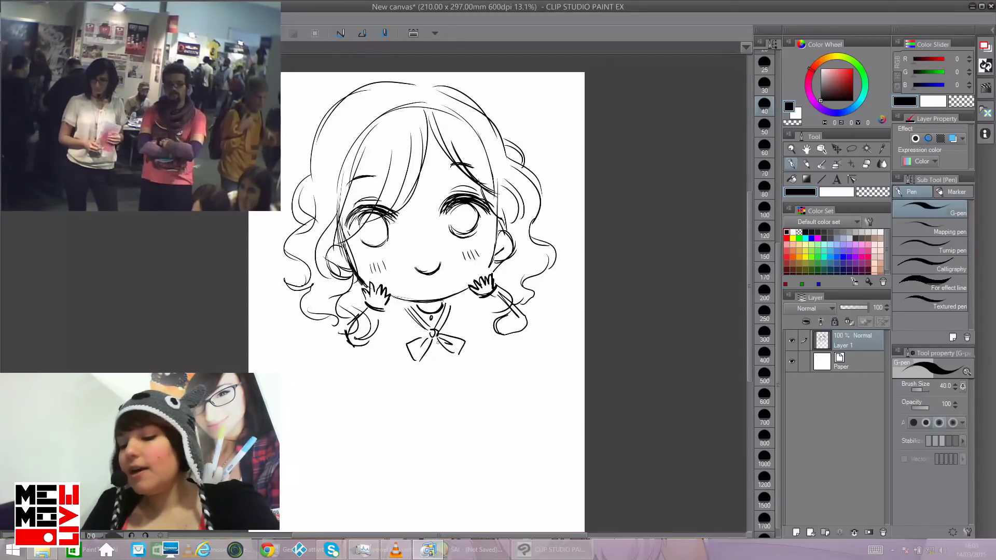
{"action": "left_click_drag", "start_coordinate": [428, 360], "coordinate": [420, 373]}
{"action": "left_click_drag", "start_coordinate": [419, 373], "coordinate": [431, 377]}
{"action": "left_click_drag", "start_coordinate": [435, 342], "coordinate": [443, 373]}
{"action": "left_click_drag", "start_coordinate": [438, 342], "coordinate": [447, 376]}
Step: Sketch the shoulders and the flared sides of the dress, closing it with a wavy hem
{"action": "left_click_drag", "start_coordinate": [384, 310], "coordinate": [397, 324]}
{"action": "left_click_drag", "start_coordinate": [388, 307], "coordinate": [403, 305]}
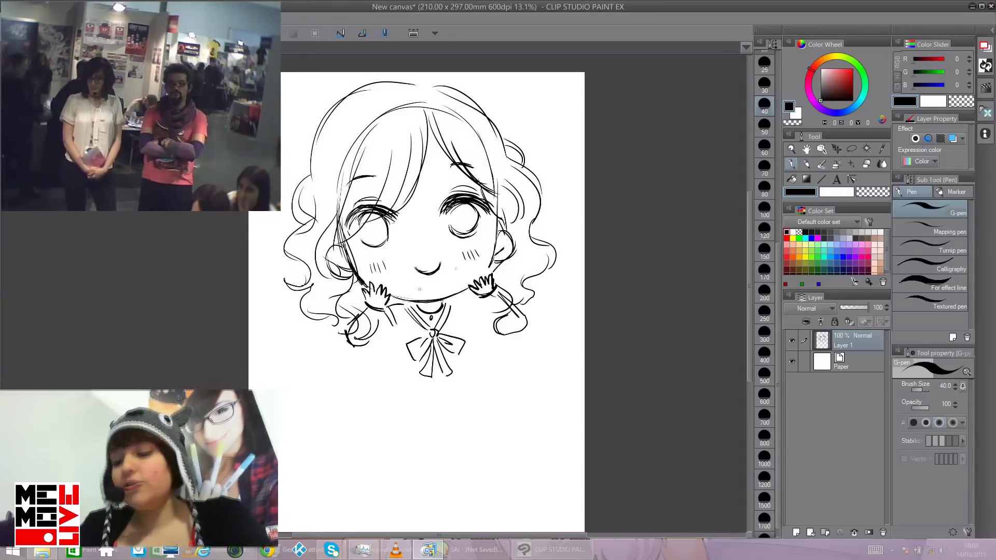
{"action": "left_click_drag", "start_coordinate": [466, 324], "coordinate": [471, 306]}
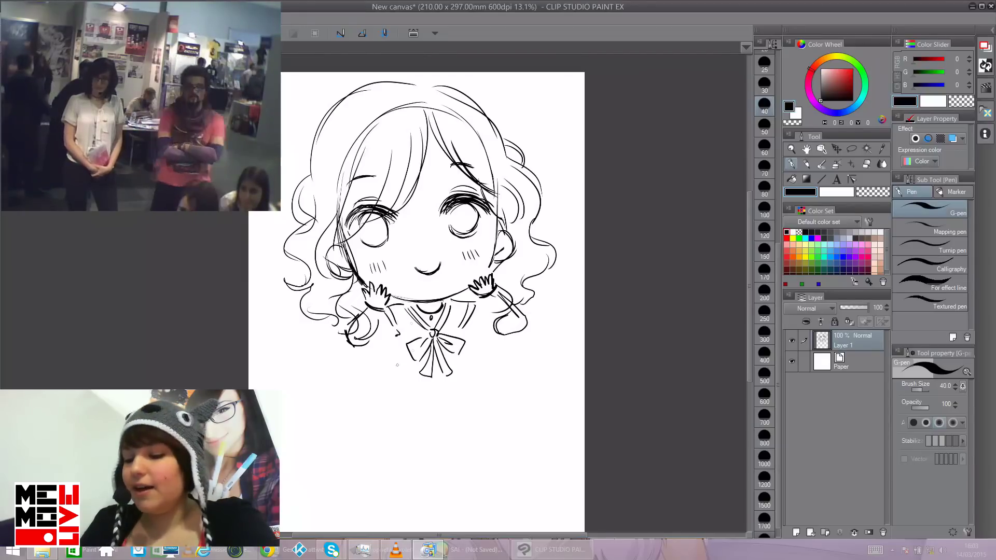
{"action": "left_click_drag", "start_coordinate": [398, 335], "coordinate": [383, 389]}
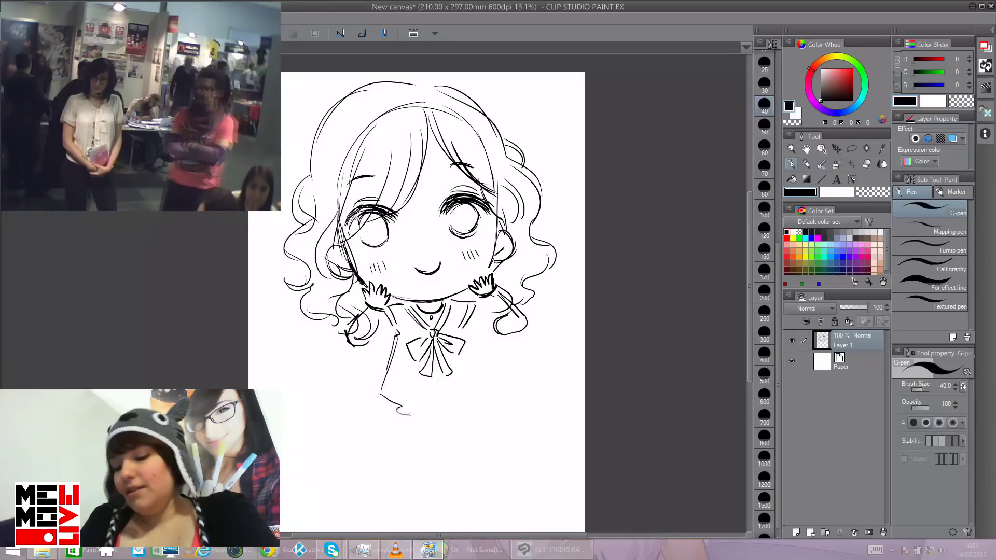
{"action": "left_click_drag", "start_coordinate": [445, 414], "coordinate": [477, 402]}
{"action": "mouse_move", "coordinate": [466, 326]}
{"action": "left_mouse_down"}
{"action": "mouse_move", "coordinate": [490, 377]}
{"action": "mouse_move", "coordinate": [478, 402]}
{"action": "mouse_move", "coordinate": [439, 417]}
{"action": "left_mouse_up"}
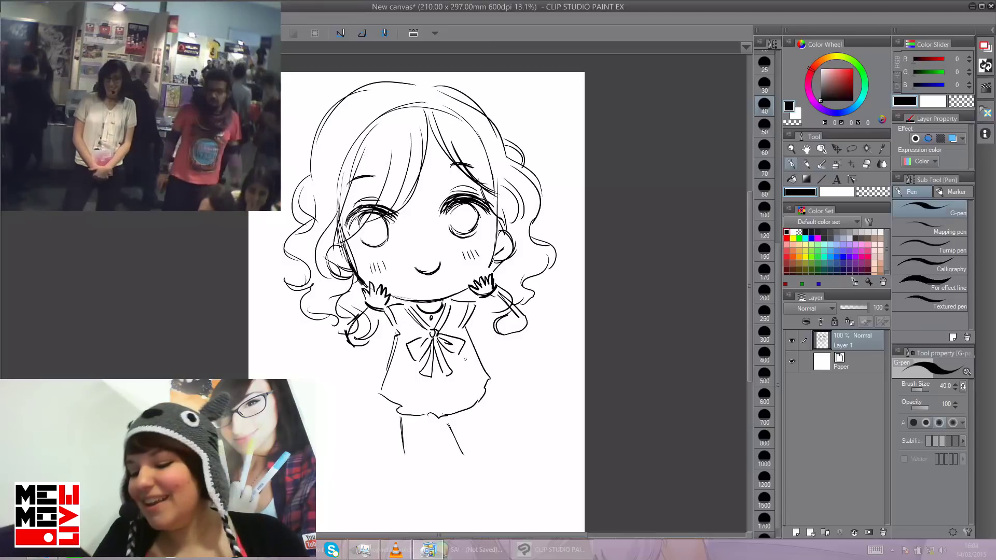
Step: Draw the inner and outer leg lines below the dress and add extra curved hair strands over the crown
{"action": "left_click_drag", "start_coordinate": [466, 413], "coordinate": [470, 454]}
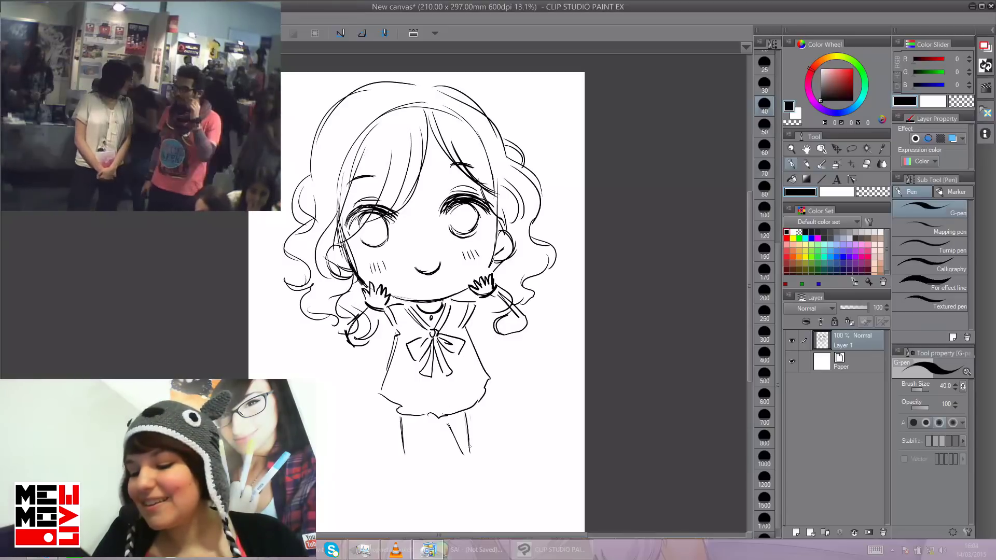
{"action": "left_click_drag", "start_coordinate": [419, 416], "coordinate": [413, 460]}
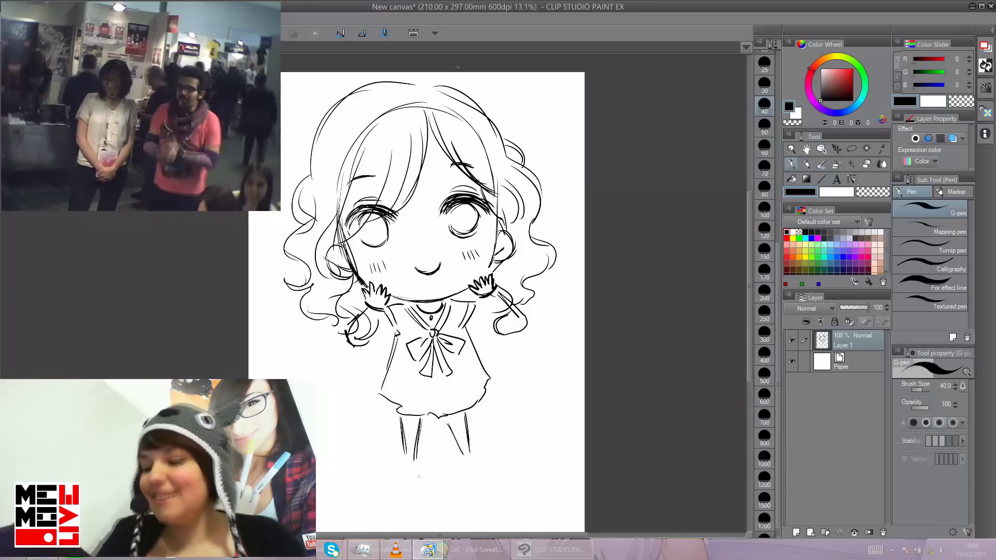
{"action": "left_click_drag", "start_coordinate": [452, 71], "coordinate": [510, 137]}
{"action": "left_click_drag", "start_coordinate": [454, 88], "coordinate": [511, 150]}
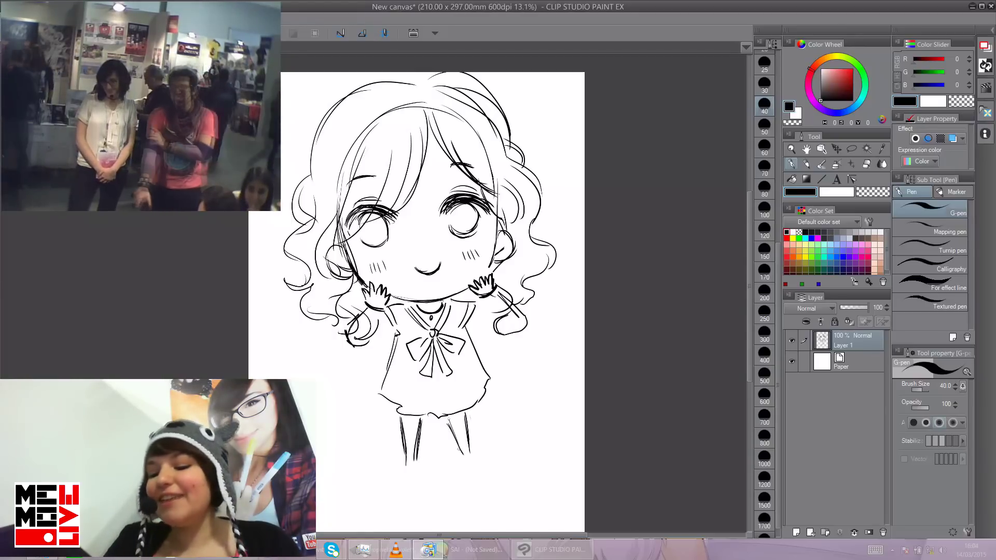
Step: Thicken the leg lines and add a ruffled trim along the hem of the dress
{"action": "left_click_drag", "start_coordinate": [447, 418], "coordinate": [461, 450]}
{"action": "left_click_drag", "start_coordinate": [450, 420], "coordinate": [462, 451]}
{"action": "mouse_move", "coordinate": [377, 402]}
{"action": "left_mouse_down"}
{"action": "mouse_move", "coordinate": [396, 418]}
{"action": "mouse_move", "coordinate": [456, 420]}
{"action": "mouse_move", "coordinate": [493, 386]}
{"action": "left_mouse_up"}
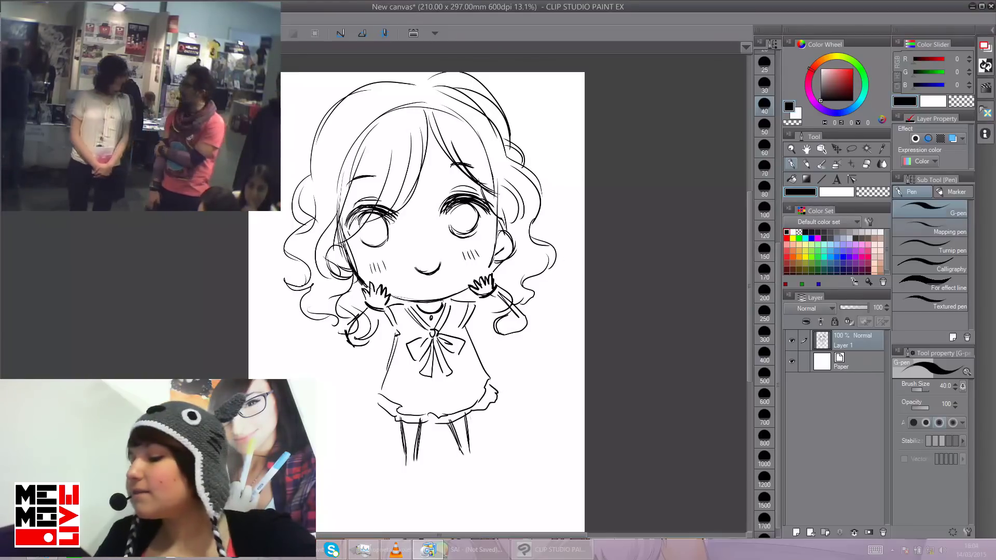
Step: Erase both hands at the cheeks and redraw the jawline with the G-pen to close the face outline
{"action": "key", "text": "e"}
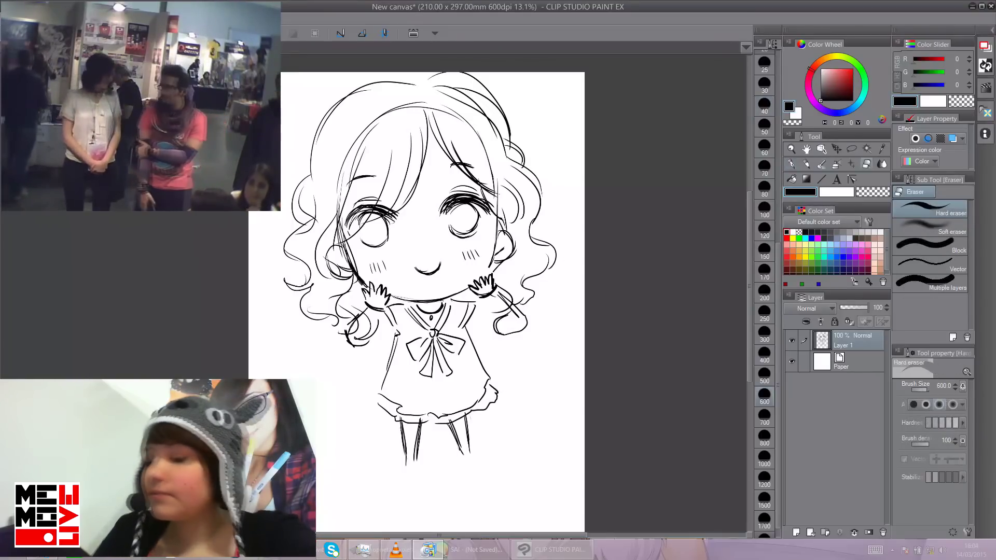
{"action": "left_click_drag", "start_coordinate": [369, 300], "coordinate": [381, 281]}
{"action": "left_click_drag", "start_coordinate": [469, 283], "coordinate": [485, 283]}
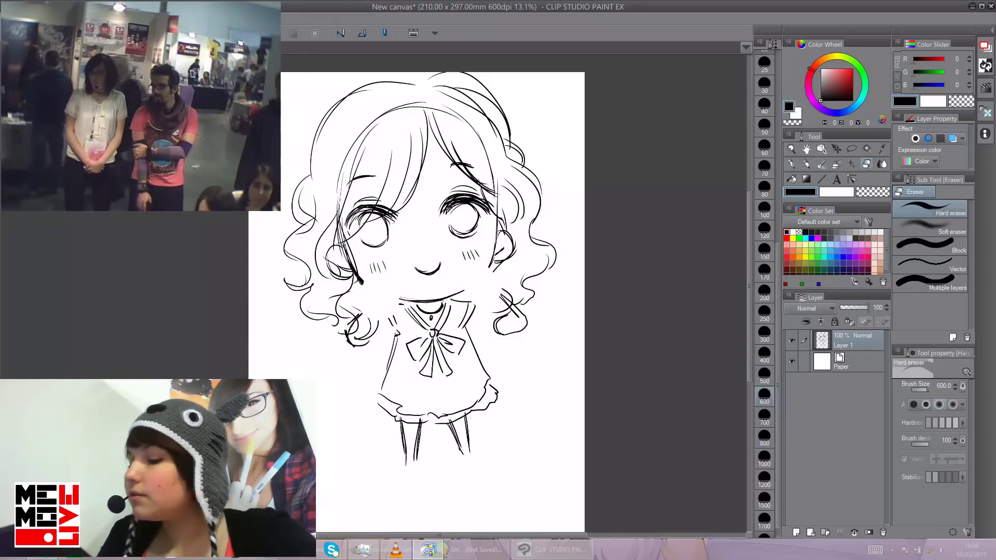
{"action": "key", "text": "p"}
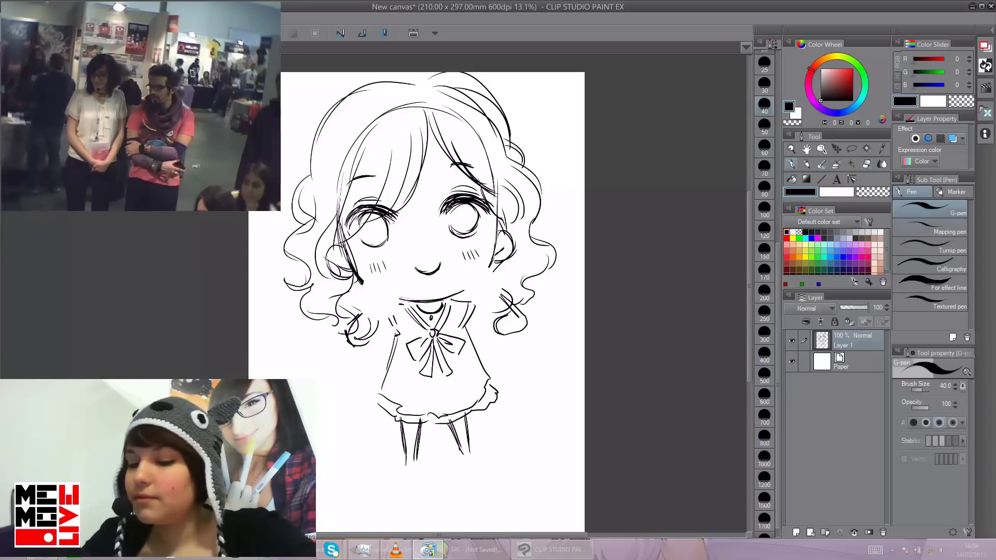
{"action": "mouse_move", "coordinate": [362, 276]}
{"action": "left_mouse_down"}
{"action": "mouse_move", "coordinate": [400, 300]}
{"action": "mouse_move", "coordinate": [434, 293]}
{"action": "mouse_move", "coordinate": [492, 256]}
{"action": "left_mouse_up"}
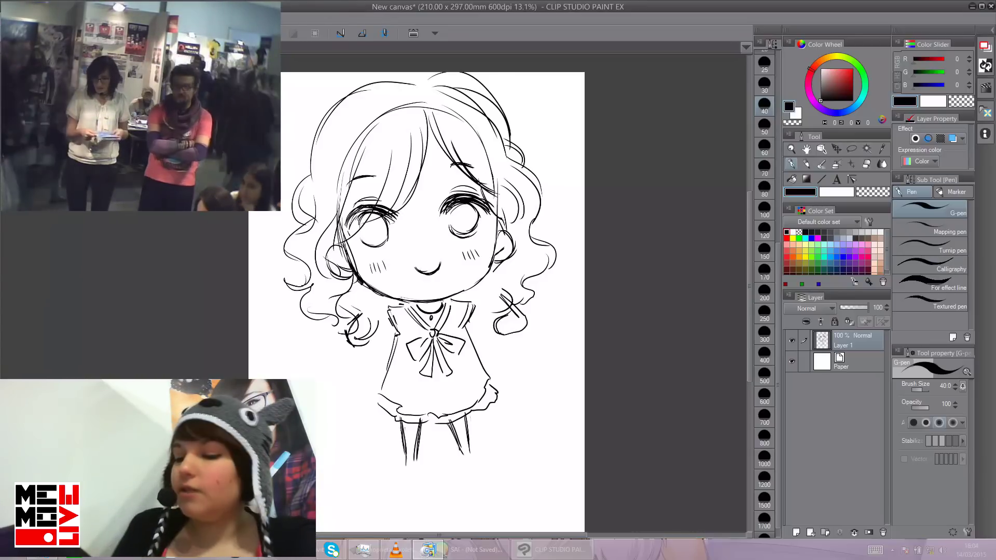
Step: Erase the collar, bow, dress and legs below the chin
{"action": "key", "text": "e"}
{"action": "mouse_move", "coordinate": [441, 363]}
{"action": "left_mouse_down"}
{"action": "mouse_move", "coordinate": [407, 444]}
{"action": "mouse_move", "coordinate": [401, 432]}
{"action": "mouse_move", "coordinate": [419, 415]}
{"action": "mouse_move", "coordinate": [450, 438]}
{"action": "mouse_move", "coordinate": [459, 371]}
{"action": "mouse_move", "coordinate": [482, 378]}
{"action": "left_mouse_up"}
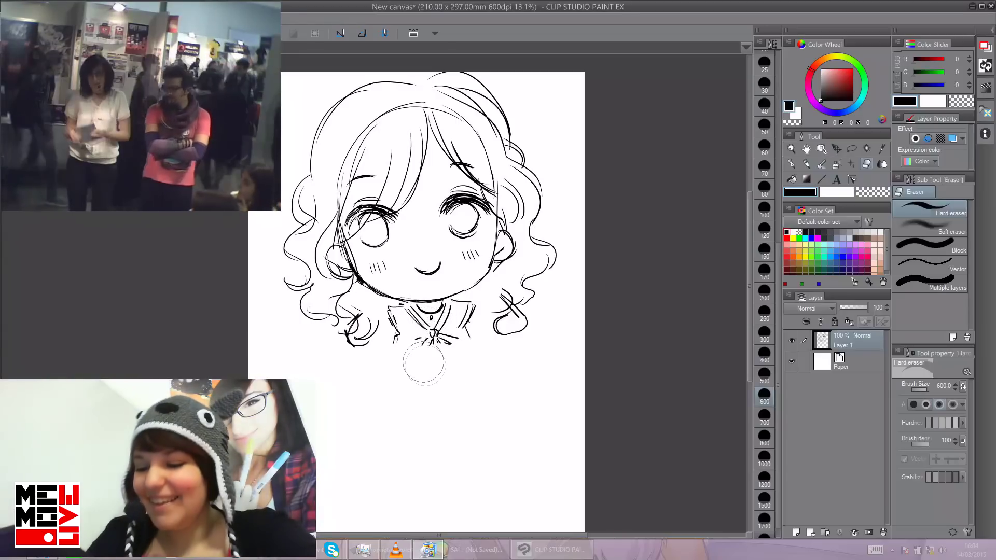
{"action": "mouse_move", "coordinate": [401, 346]}
{"action": "left_mouse_down"}
{"action": "mouse_move", "coordinate": [419, 337]}
{"action": "mouse_move", "coordinate": [393, 321]}
{"action": "mouse_move", "coordinate": [480, 319]}
{"action": "left_mouse_up"}
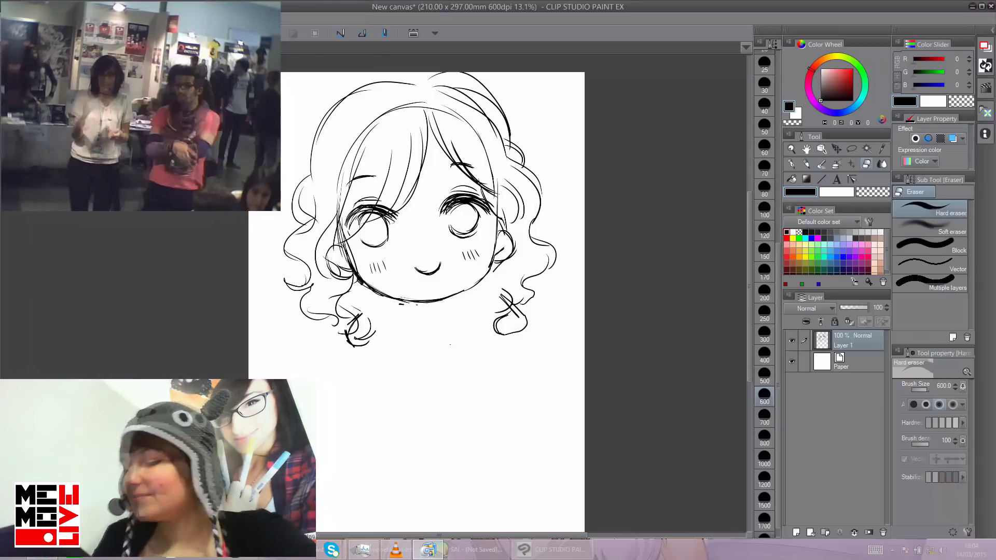
Step: Turn the mouth into an open smile and sketch both bent arms with small fists in front of the chest
{"action": "key", "text": "p"}
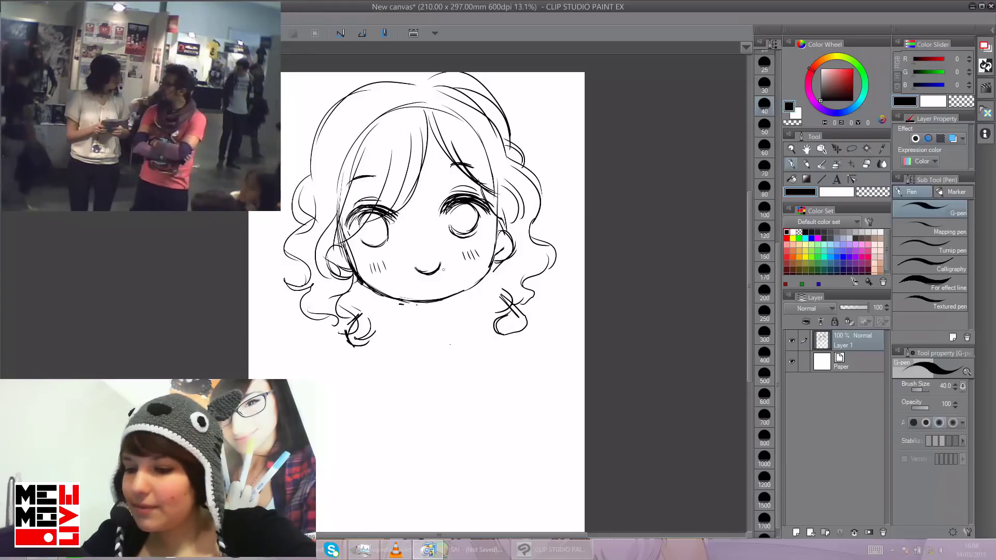
{"action": "left_click_drag", "start_coordinate": [414, 266], "coordinate": [438, 260]}
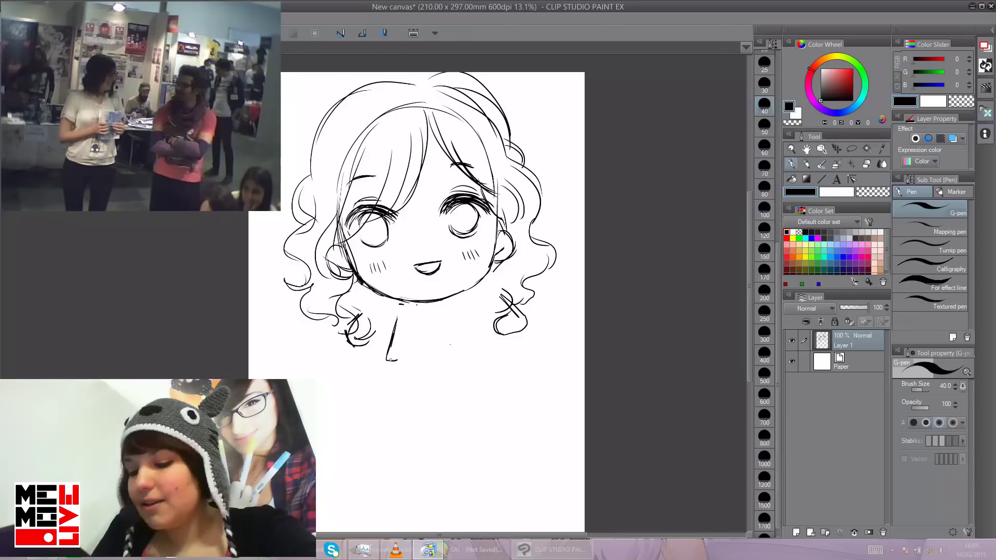
{"action": "left_click_drag", "start_coordinate": [387, 362], "coordinate": [420, 351]}
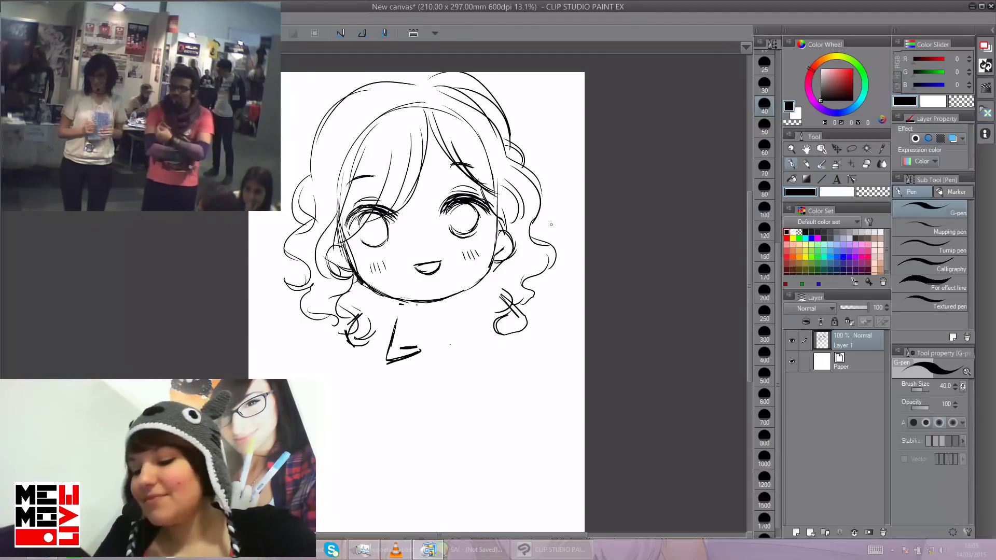
{"action": "left_click_drag", "start_coordinate": [418, 349], "coordinate": [429, 344]}
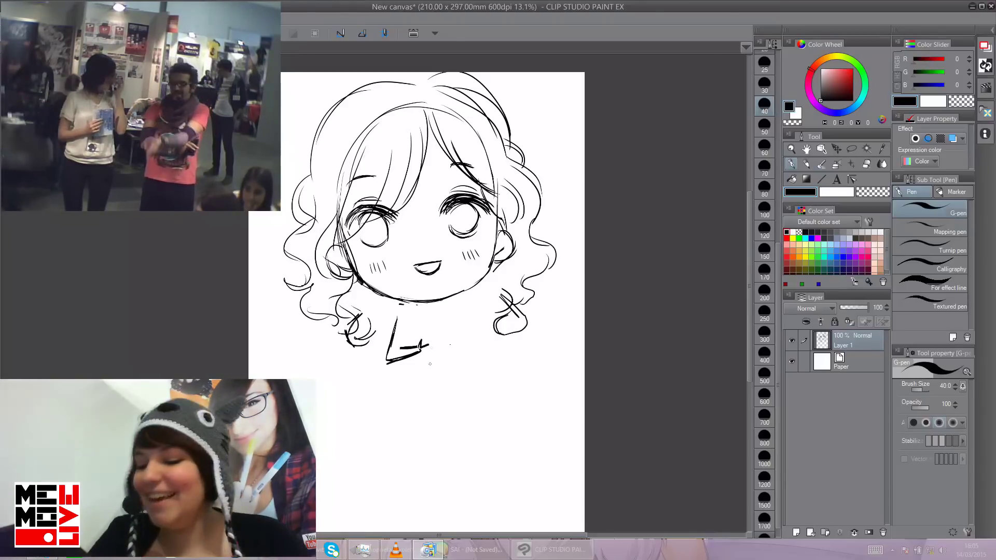
{"action": "mouse_move", "coordinate": [428, 344]}
{"action": "left_mouse_down"}
{"action": "mouse_move", "coordinate": [423, 354]}
{"action": "mouse_move", "coordinate": [459, 342]}
{"action": "mouse_move", "coordinate": [492, 348]}
{"action": "left_mouse_up"}
{"action": "left_click_drag", "start_coordinate": [459, 307], "coordinate": [492, 341]}
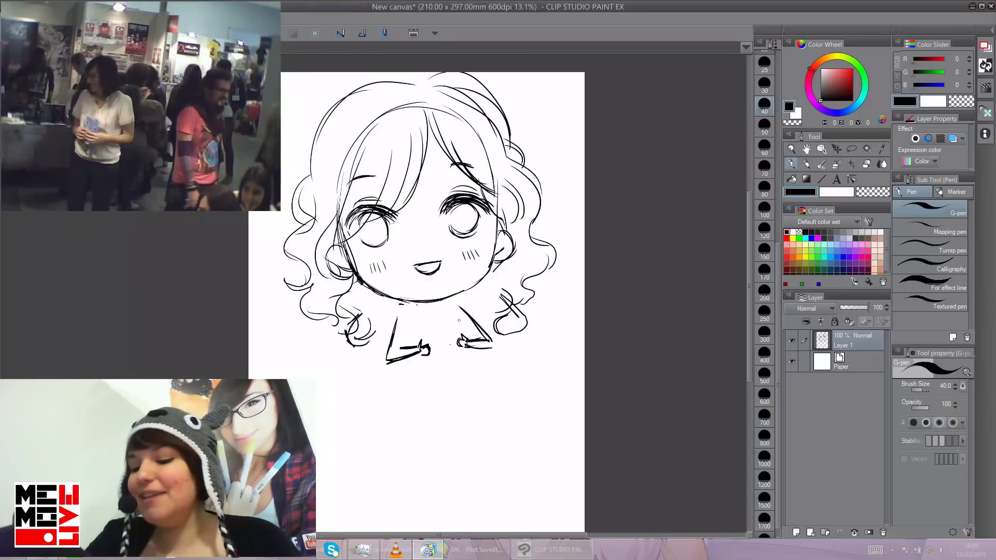
Step: Sketch the V-shaped collar, a rectangular board held between the hands, and the short sleeve edges on both arms
{"action": "mouse_move", "coordinate": [414, 306]}
{"action": "left_mouse_down"}
{"action": "mouse_move", "coordinate": [430, 322]}
{"action": "mouse_move", "coordinate": [411, 340]}
{"action": "mouse_move", "coordinate": [422, 338]}
{"action": "left_mouse_up"}
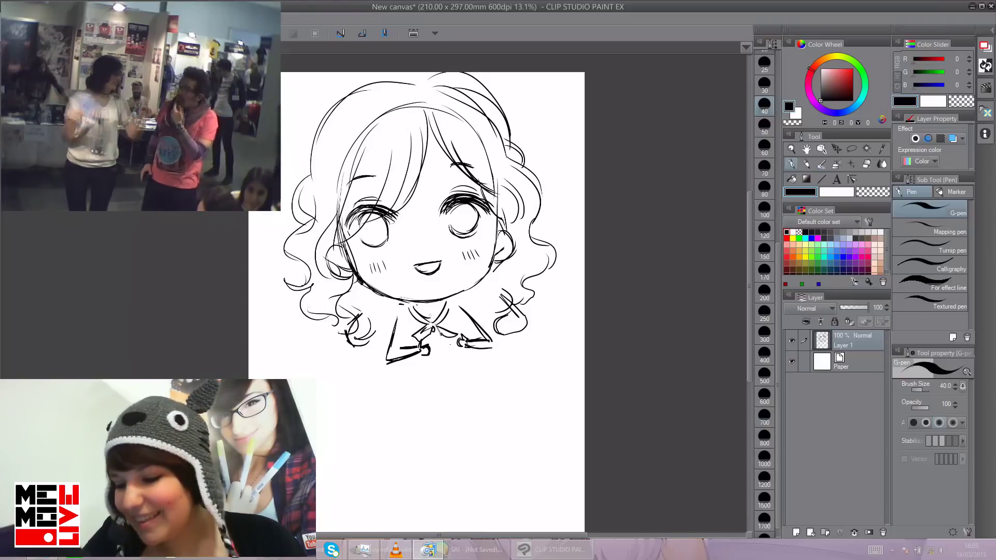
{"action": "left_click_drag", "start_coordinate": [425, 322], "coordinate": [458, 320]}
{"action": "mouse_move", "coordinate": [423, 358]}
{"action": "left_mouse_down"}
{"action": "mouse_move", "coordinate": [466, 370]}
{"action": "mouse_move", "coordinate": [463, 349]}
{"action": "left_mouse_up"}
{"action": "left_click_drag", "start_coordinate": [402, 305], "coordinate": [384, 327]}
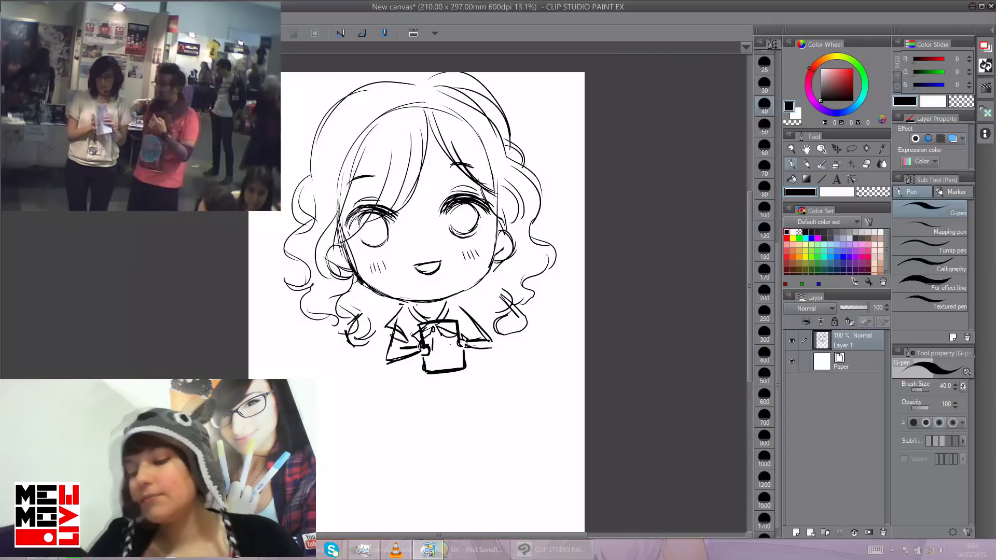
{"action": "left_click_drag", "start_coordinate": [457, 301], "coordinate": [469, 328]}
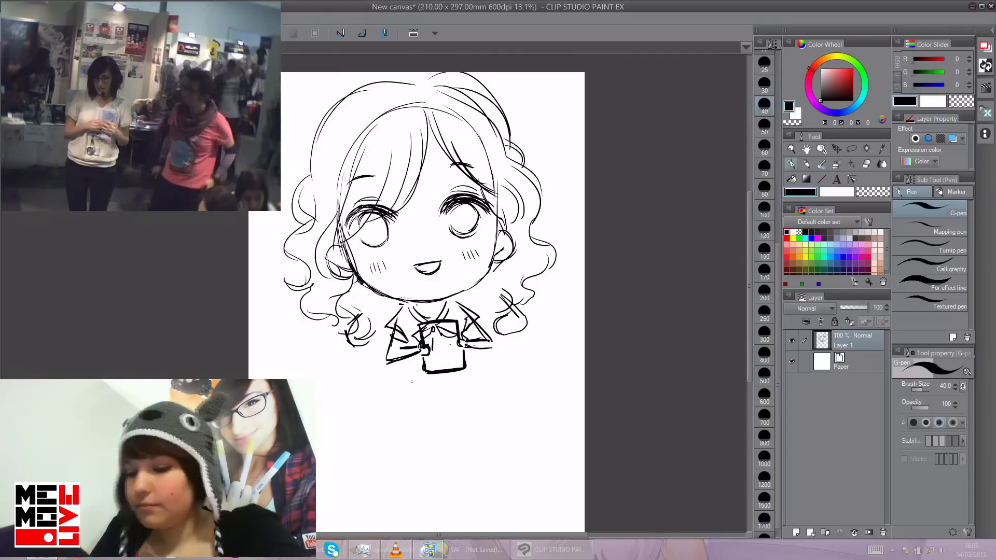
Step: Sketch the flared sides of the garment below the board and close them with a curved double hem
{"action": "mouse_move", "coordinate": [404, 369]}
{"action": "left_mouse_down"}
{"action": "mouse_move", "coordinate": [395, 385]}
{"action": "mouse_move", "coordinate": [469, 400]}
{"action": "left_mouse_up"}
{"action": "left_click_drag", "start_coordinate": [406, 396], "coordinate": [470, 390]}
{"action": "mouse_move", "coordinate": [473, 357]}
{"action": "left_mouse_down"}
{"action": "mouse_move", "coordinate": [484, 381]}
{"action": "mouse_move", "coordinate": [475, 395]}
{"action": "left_mouse_up"}
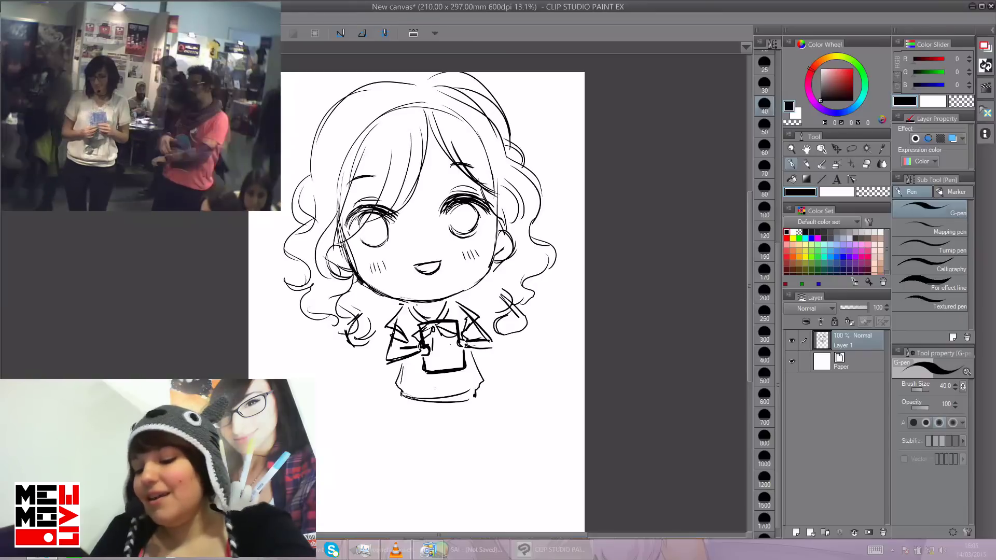
{"action": "left_click_drag", "start_coordinate": [403, 395], "coordinate": [406, 451]}
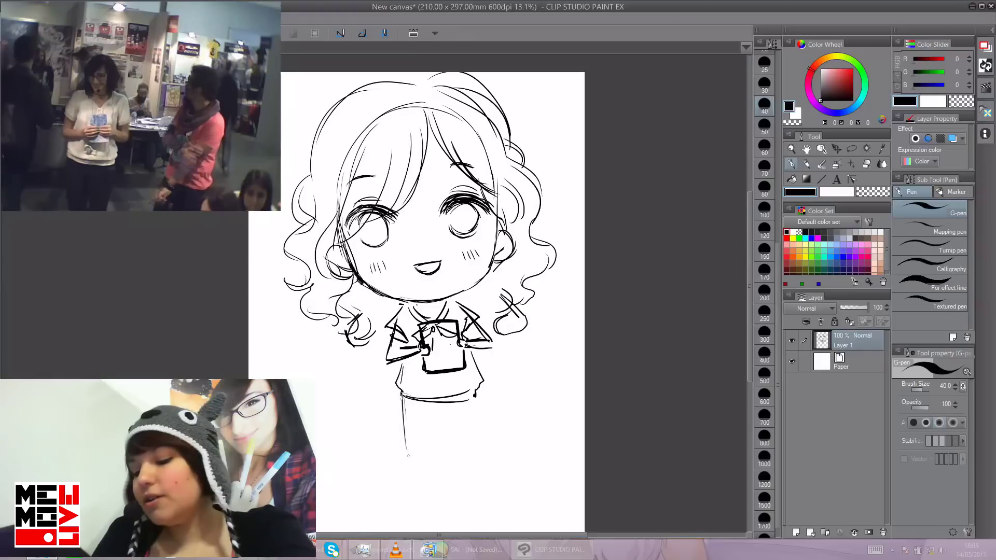
{"action": "left_click_drag", "start_coordinate": [477, 397], "coordinate": [485, 452]}
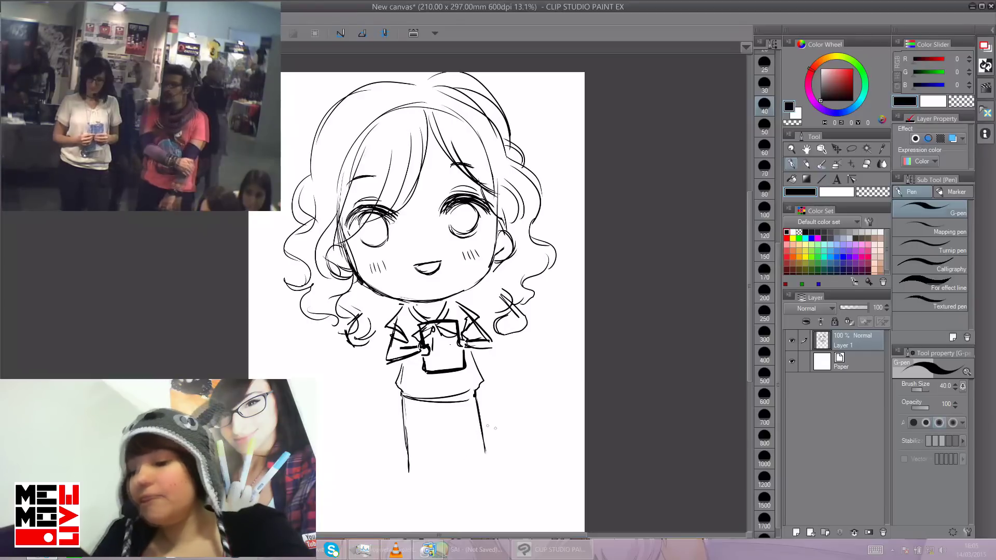
{"action": "left_click_drag", "start_coordinate": [478, 397], "coordinate": [486, 462]}
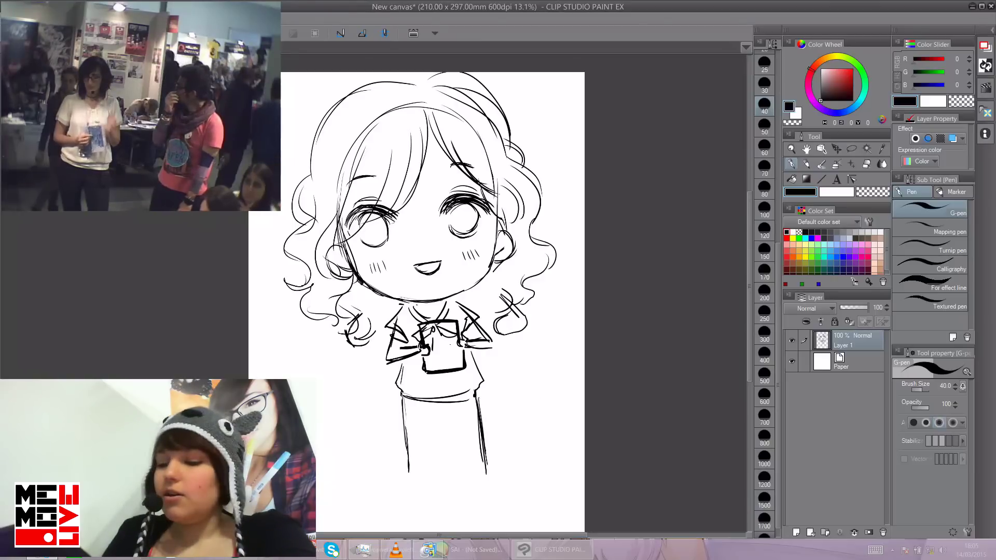
{"action": "key", "text": "e"}
{"action": "mouse_move", "coordinate": [395, 411]}
{"action": "left_mouse_down"}
{"action": "mouse_move", "coordinate": [405, 476]}
{"action": "mouse_move", "coordinate": [416, 423]}
{"action": "left_mouse_up"}
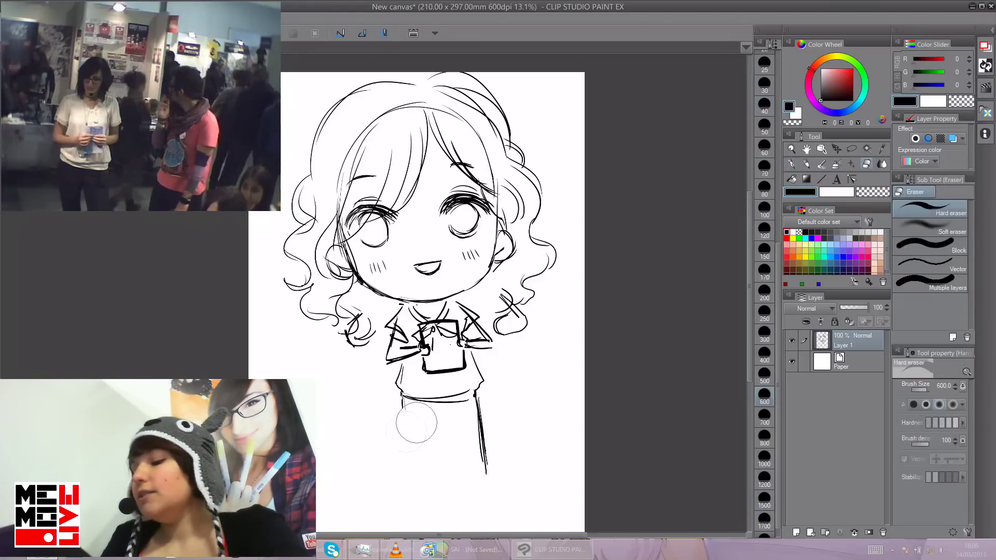
{"action": "key", "text": "p"}
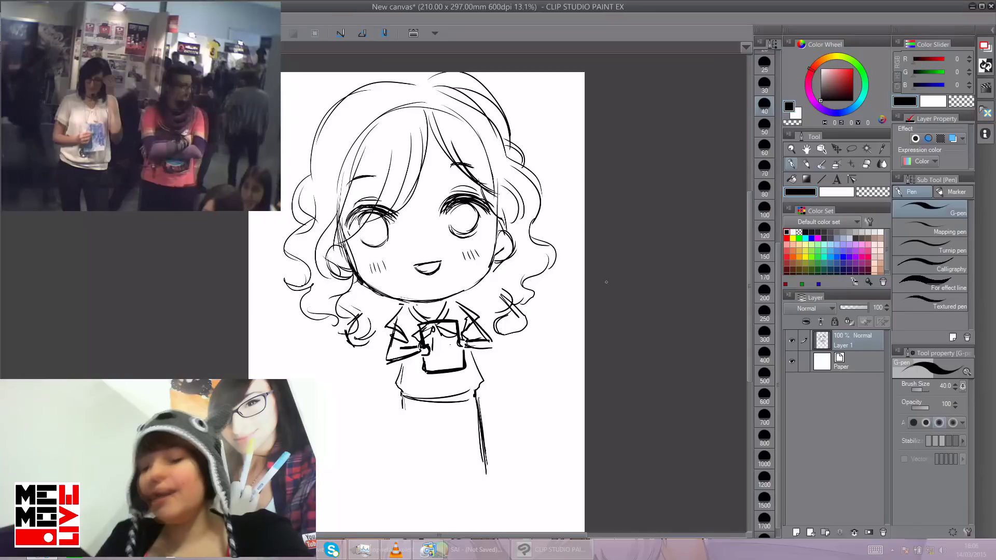
{"action": "left_click_drag", "start_coordinate": [403, 400], "coordinate": [398, 480]}
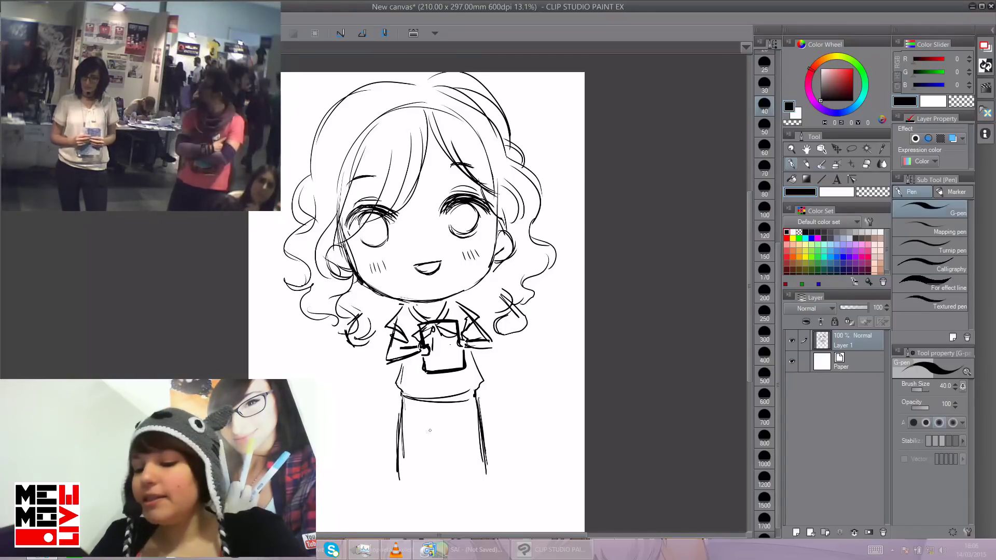
{"action": "left_click_drag", "start_coordinate": [403, 407], "coordinate": [400, 466]}
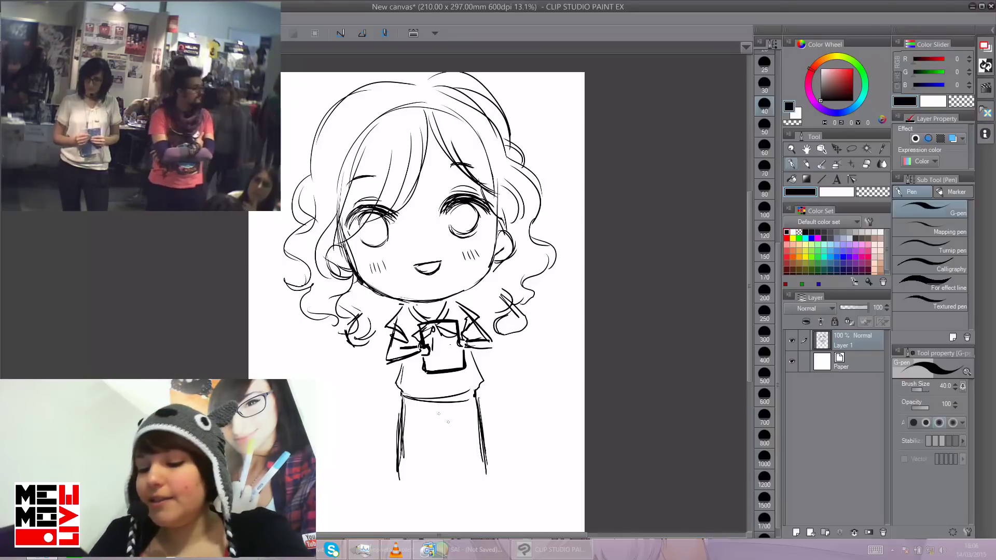
{"action": "left_click_drag", "start_coordinate": [422, 412], "coordinate": [394, 492]}
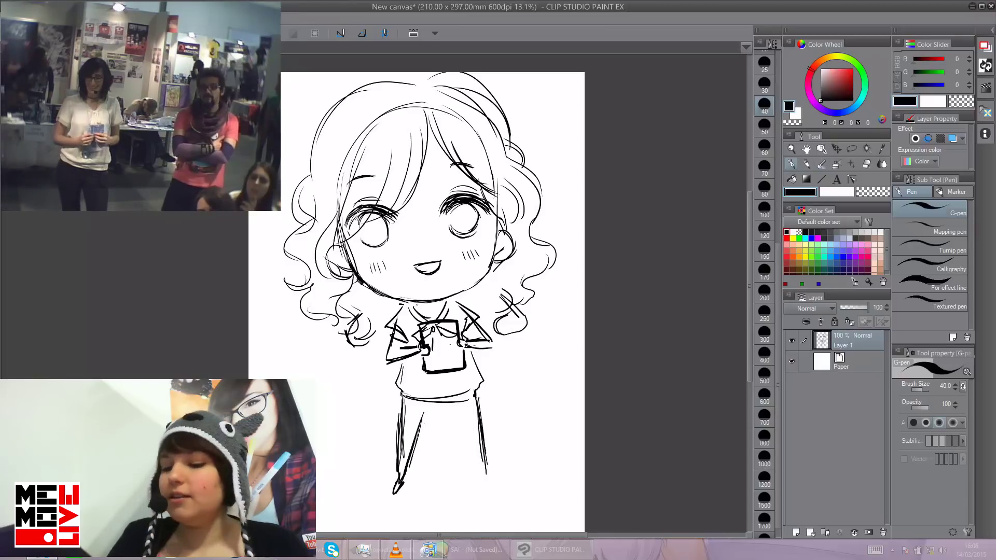
{"action": "key", "text": "e"}
{"action": "mouse_move", "coordinate": [409, 420]}
{"action": "left_mouse_down"}
{"action": "mouse_move", "coordinate": [393, 466]}
{"action": "mouse_move", "coordinate": [462, 461]}
{"action": "mouse_move", "coordinate": [474, 414]}
{"action": "left_mouse_up"}
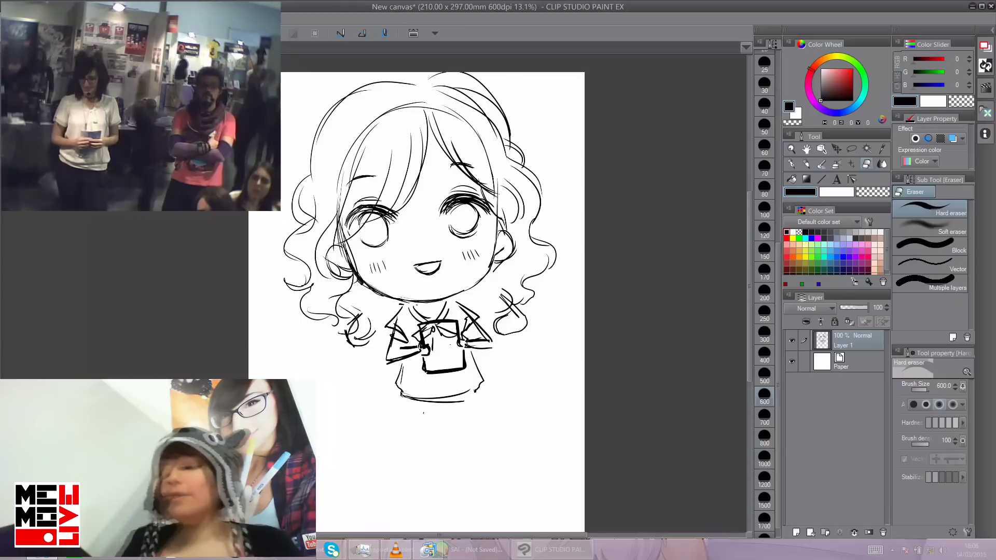
Step: Sketch two slim, tapering legs below the hem with small pointed feet
{"action": "key", "text": "p"}
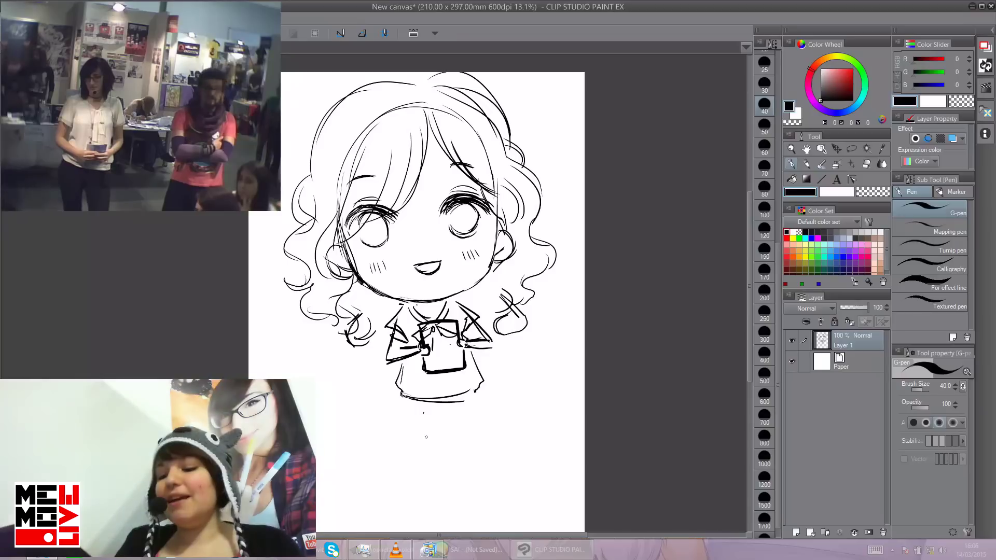
{"action": "left_click_drag", "start_coordinate": [411, 402], "coordinate": [421, 473]}
{"action": "left_click_drag", "start_coordinate": [430, 405], "coordinate": [424, 473]}
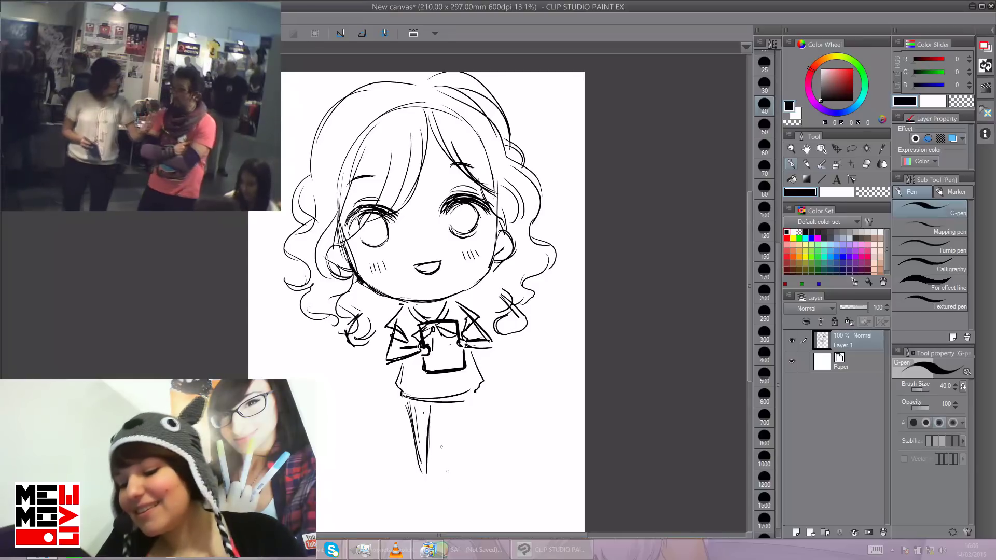
{"action": "mouse_move", "coordinate": [443, 408]}
{"action": "left_mouse_down"}
{"action": "mouse_move", "coordinate": [459, 464]}
{"action": "mouse_move", "coordinate": [462, 423]}
{"action": "mouse_move", "coordinate": [464, 458]}
{"action": "mouse_move", "coordinate": [420, 484]}
{"action": "mouse_move", "coordinate": [470, 489]}
{"action": "left_mouse_up"}
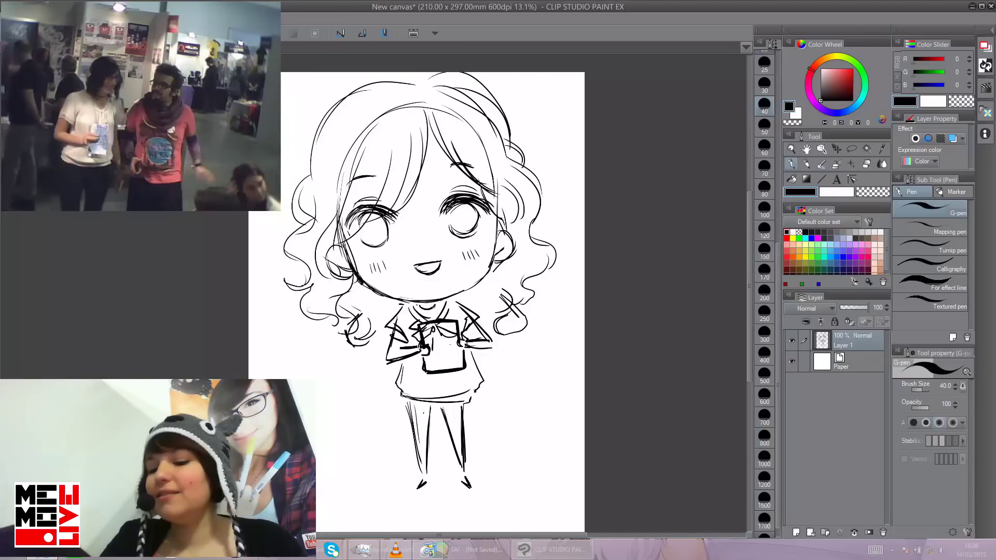
Step: Add a small detail at the neckline and draw round highlights inside both eyes
{"action": "left_click_drag", "start_coordinate": [429, 312], "coordinate": [429, 314]}
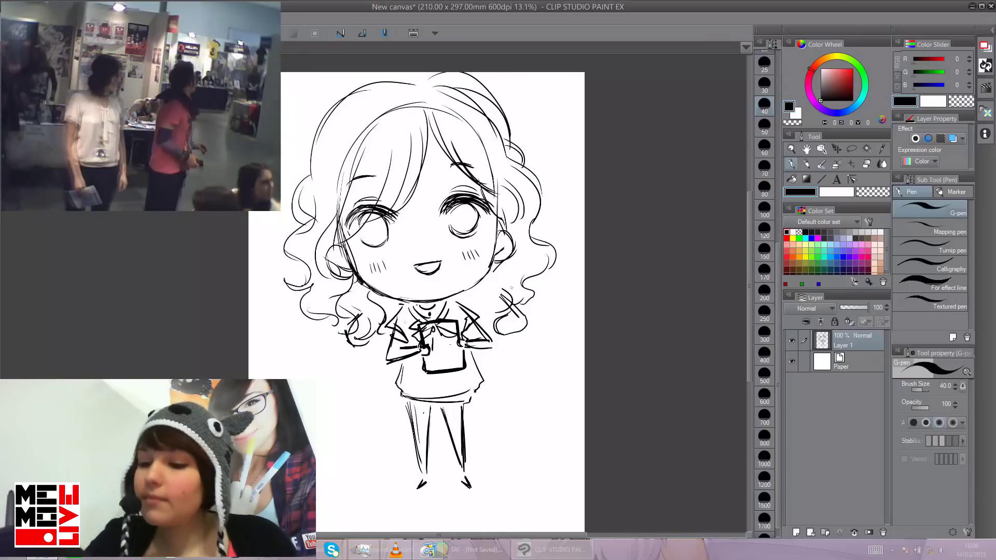
{"action": "mouse_move", "coordinate": [361, 228]}
{"action": "left_mouse_down"}
{"action": "mouse_move", "coordinate": [367, 216]}
{"action": "mouse_move", "coordinate": [371, 228]}
{"action": "left_mouse_up"}
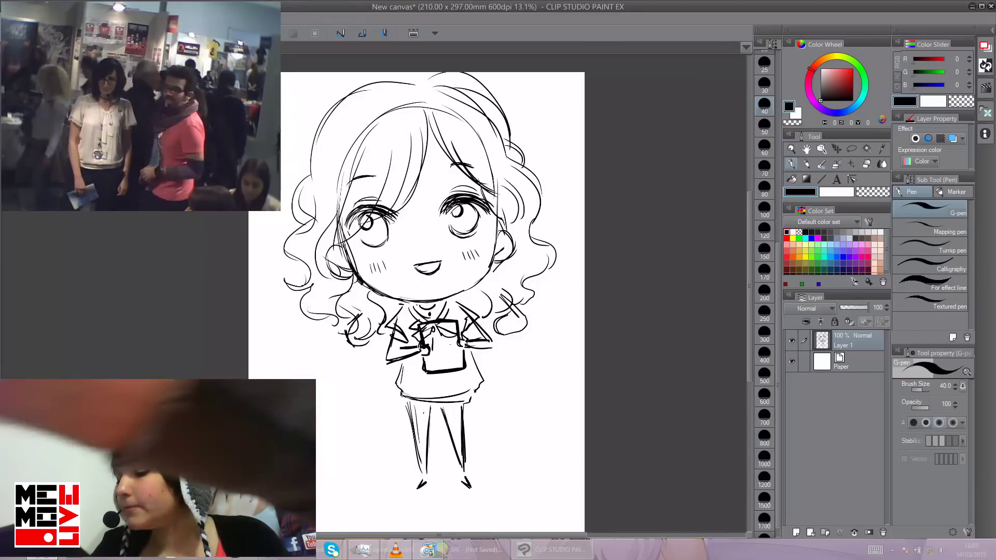
Step: Lower the sketch layer's opacity to 25% and add a new raster layer above it
{"action": "left_click", "coordinate": [854, 307]}
{"action": "left_click_drag", "start_coordinate": [853, 307], "coordinate": [848, 307]}
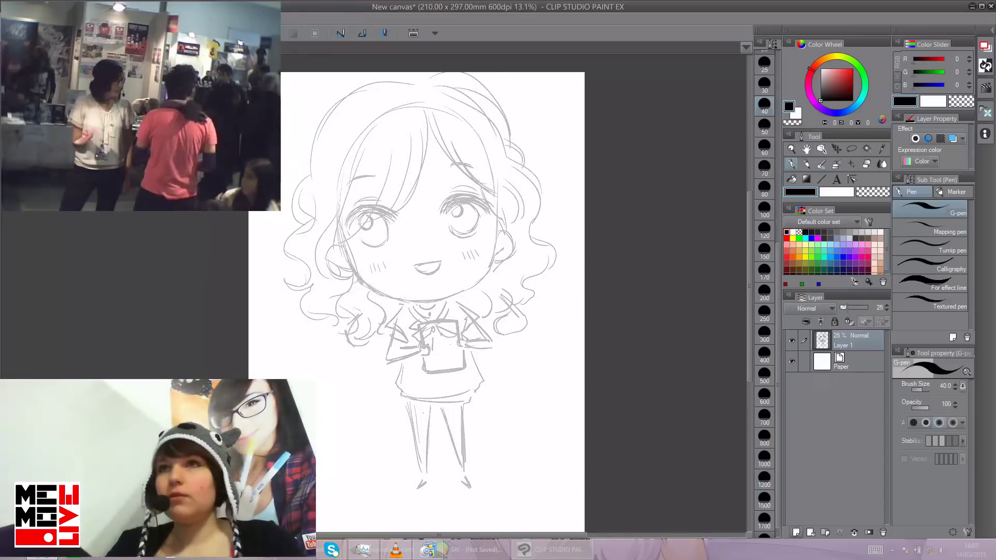
{"action": "key", "text": "ctrl+shift+n"}
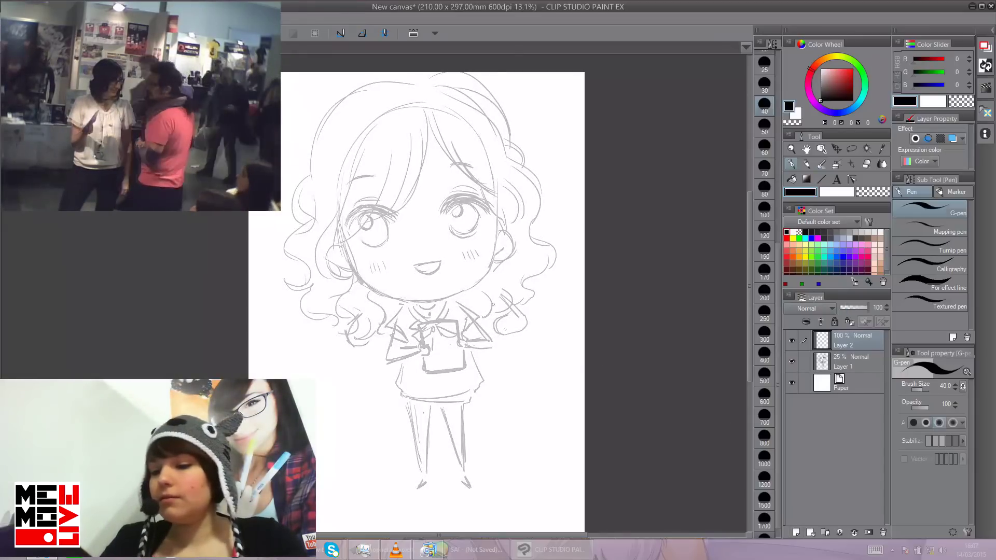
Step: On Layer 2, ink the iris outlines and small round highlights of the eyes over the faded sketch
{"action": "left_click", "coordinate": [851, 362]}
{"action": "mouse_move", "coordinate": [431, 260]}
{"action": "left_mouse_down"}
{"action": "mouse_move", "coordinate": [513, 239]}
{"action": "mouse_move", "coordinate": [431, 272]}
{"action": "left_mouse_up"}
{"action": "left_click", "coordinate": [851, 341]}
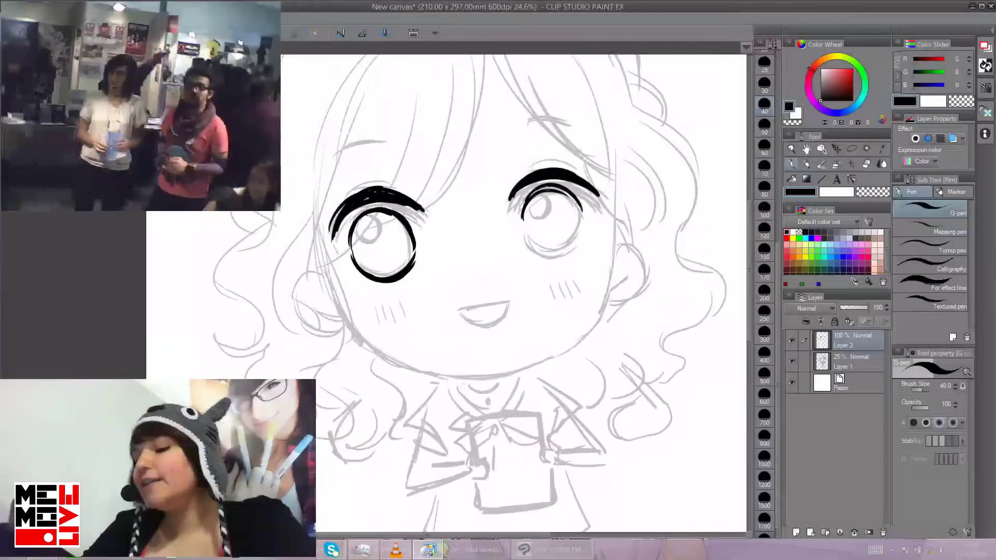
{"action": "mouse_move", "coordinate": [524, 230]}
{"action": "left_mouse_down"}
{"action": "mouse_move", "coordinate": [539, 259]}
{"action": "mouse_move", "coordinate": [568, 260]}
{"action": "mouse_move", "coordinate": [586, 227]}
{"action": "left_mouse_up"}
{"action": "left_click_drag", "start_coordinate": [541, 257], "coordinate": [586, 228]}
{"action": "mouse_move", "coordinate": [541, 196]}
{"action": "left_mouse_down"}
{"action": "mouse_move", "coordinate": [532, 206]}
{"action": "mouse_move", "coordinate": [543, 216]}
{"action": "left_mouse_up"}
{"action": "mouse_move", "coordinate": [370, 216]}
{"action": "left_mouse_down"}
{"action": "mouse_move", "coordinate": [361, 224]}
{"action": "mouse_move", "coordinate": [372, 218]}
{"action": "left_mouse_up"}
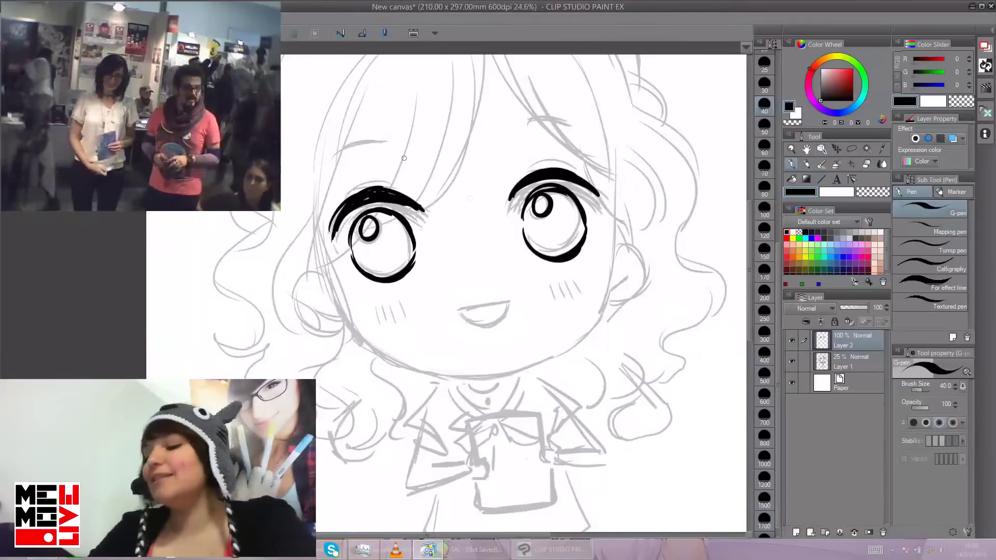
Step: Ink the right-hand sweep of the fringe and the wavy locks curling down beside the right cheek
{"action": "mouse_move", "coordinate": [501, 63]}
{"action": "left_mouse_down"}
{"action": "mouse_move", "coordinate": [596, 179]}
{"action": "mouse_move", "coordinate": [571, 150]}
{"action": "mouse_move", "coordinate": [624, 185]}
{"action": "left_mouse_up"}
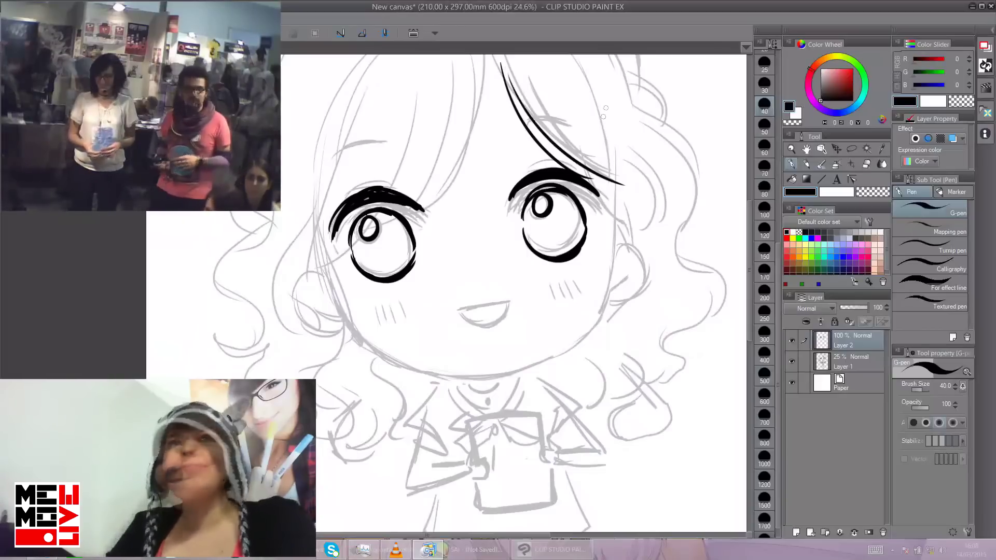
{"action": "mouse_move", "coordinate": [602, 200]}
{"action": "left_mouse_down"}
{"action": "mouse_move", "coordinate": [627, 222]}
{"action": "mouse_move", "coordinate": [643, 297]}
{"action": "left_mouse_up"}
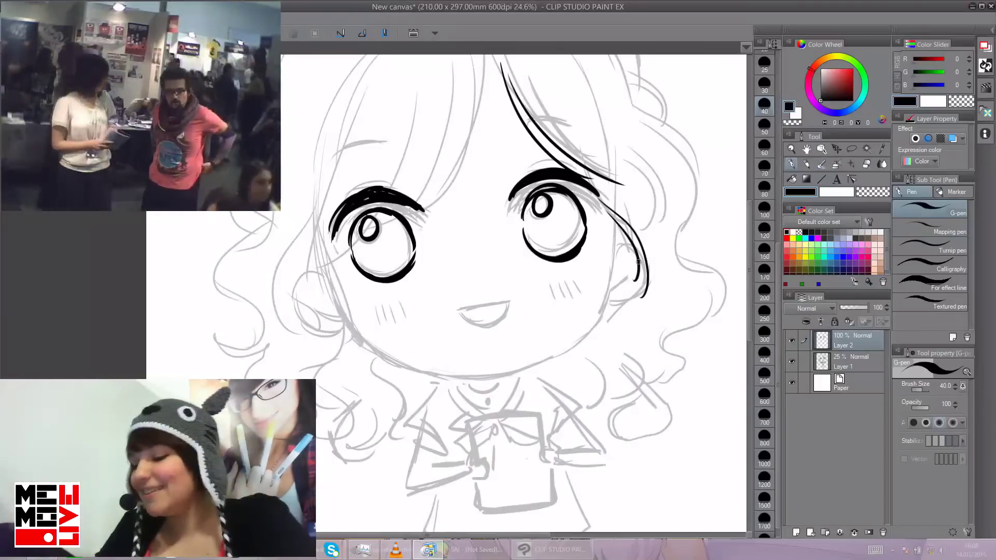
{"action": "left_click_drag", "start_coordinate": [618, 240], "coordinate": [614, 329]}
{"action": "mouse_move", "coordinate": [597, 287]}
{"action": "left_mouse_down"}
{"action": "mouse_move", "coordinate": [648, 349]}
{"action": "mouse_move", "coordinate": [629, 363]}
{"action": "left_mouse_up"}
{"action": "mouse_move", "coordinate": [599, 316]}
{"action": "left_mouse_down"}
{"action": "mouse_move", "coordinate": [623, 403]}
{"action": "mouse_move", "coordinate": [612, 422]}
{"action": "left_mouse_up"}
{"action": "left_click_drag", "start_coordinate": [610, 363], "coordinate": [630, 406]}
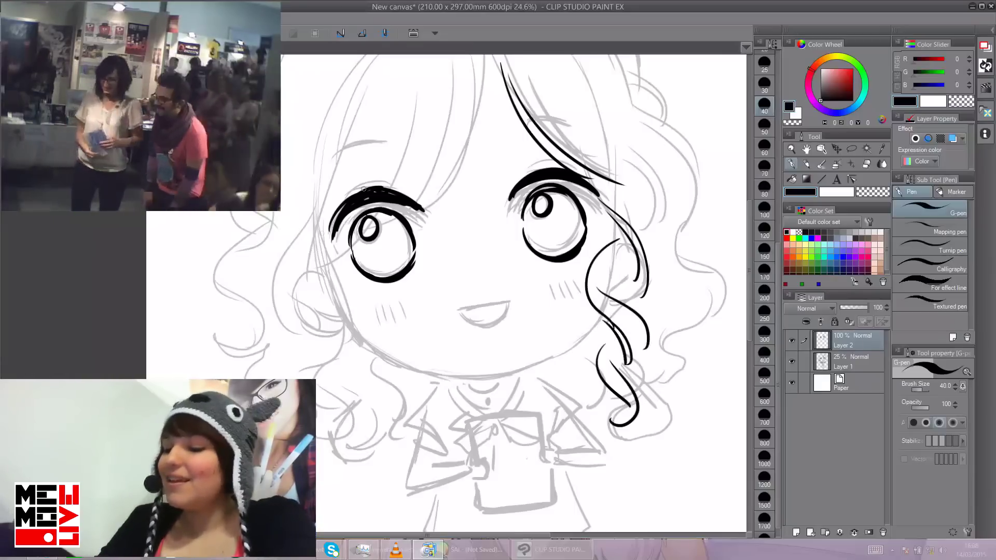
Step: Ink the left half of the fringe with long tapering strands from the parting to the left side of the face
{"action": "mouse_move", "coordinate": [486, 57]}
{"action": "left_mouse_down"}
{"action": "mouse_move", "coordinate": [476, 129]}
{"action": "mouse_move", "coordinate": [422, 209]}
{"action": "left_mouse_up"}
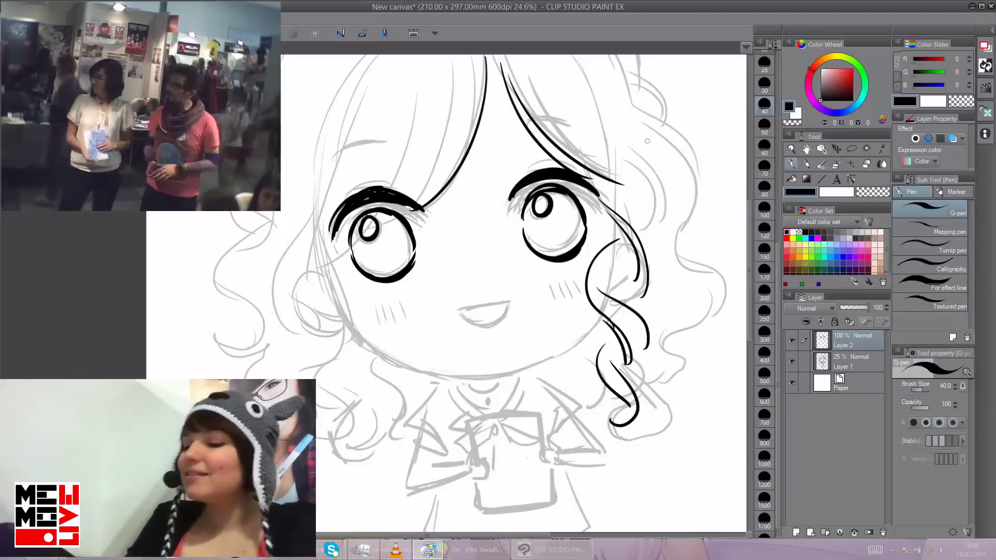
{"action": "left_click_drag", "start_coordinate": [458, 59], "coordinate": [424, 192]}
{"action": "mouse_move", "coordinate": [447, 63]}
{"action": "left_mouse_down"}
{"action": "mouse_move", "coordinate": [418, 190]}
{"action": "mouse_move", "coordinate": [398, 153]}
{"action": "mouse_move", "coordinate": [366, 190]}
{"action": "left_mouse_up"}
{"action": "left_click_drag", "start_coordinate": [411, 63], "coordinate": [350, 197]}
{"action": "mouse_move", "coordinate": [365, 92]}
{"action": "left_mouse_down"}
{"action": "mouse_move", "coordinate": [344, 157]}
{"action": "mouse_move", "coordinate": [339, 254]}
{"action": "left_mouse_up"}
{"action": "mouse_move", "coordinate": [338, 98]}
{"action": "left_mouse_down"}
{"action": "mouse_move", "coordinate": [357, 290]}
{"action": "mouse_move", "coordinate": [345, 290]}
{"action": "left_mouse_up"}
Step: Ink the wavy curls beside the left cheek and the short locks flanking the neck on both sides
{"action": "mouse_move", "coordinate": [315, 254]}
{"action": "left_mouse_down"}
{"action": "mouse_move", "coordinate": [335, 287]}
{"action": "mouse_move", "coordinate": [346, 337]}
{"action": "left_mouse_up"}
{"action": "mouse_move", "coordinate": [345, 293]}
{"action": "left_mouse_down"}
{"action": "mouse_move", "coordinate": [322, 404]}
{"action": "mouse_move", "coordinate": [358, 412]}
{"action": "mouse_move", "coordinate": [347, 440]}
{"action": "left_mouse_up"}
{"action": "mouse_move", "coordinate": [317, 421]}
{"action": "left_mouse_down"}
{"action": "mouse_move", "coordinate": [342, 452]}
{"action": "mouse_move", "coordinate": [323, 441]}
{"action": "left_mouse_up"}
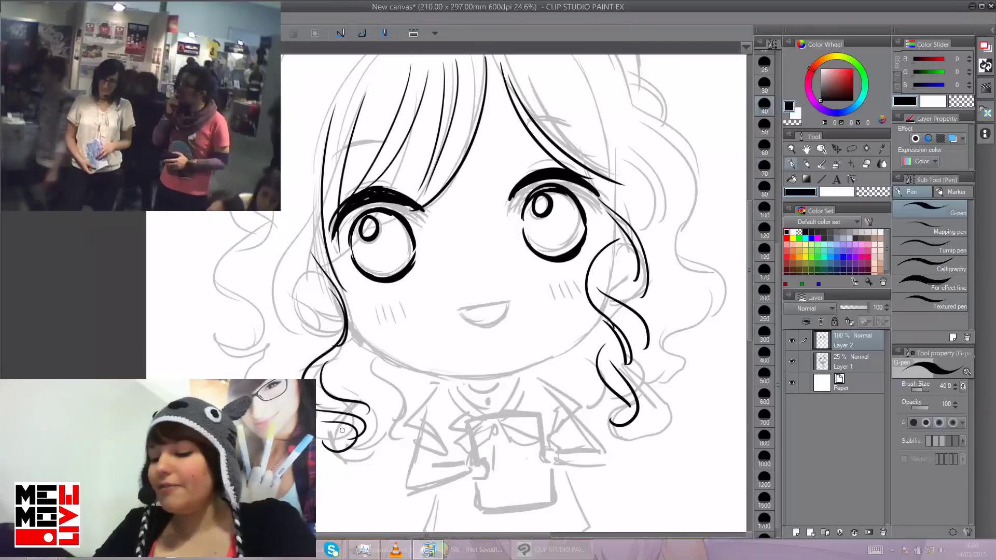
{"action": "left_click_drag", "start_coordinate": [357, 349], "coordinate": [402, 413]}
{"action": "left_click_drag", "start_coordinate": [363, 370], "coordinate": [409, 422]}
{"action": "left_click_drag", "start_coordinate": [407, 369], "coordinate": [432, 399]}
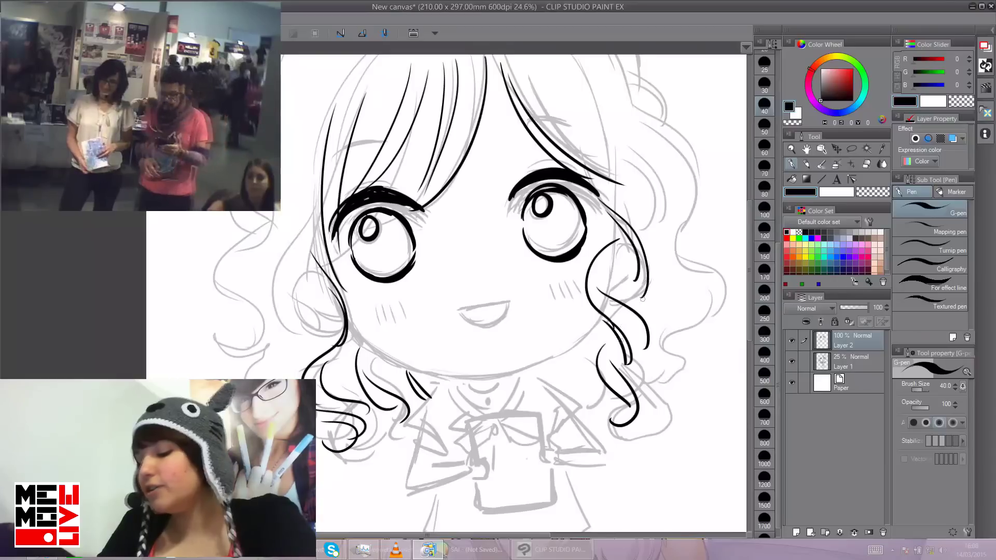
{"action": "mouse_move", "coordinate": [559, 362]}
{"action": "left_mouse_down"}
{"action": "mouse_move", "coordinate": [573, 399]}
{"action": "mouse_move", "coordinate": [602, 431]}
{"action": "mouse_move", "coordinate": [617, 407]}
{"action": "left_mouse_up"}
Step: Ink the hair strand beside the right temple and the outer curls down the right side of the head
{"action": "mouse_move", "coordinate": [597, 64]}
{"action": "left_mouse_down"}
{"action": "mouse_move", "coordinate": [627, 192]}
{"action": "mouse_move", "coordinate": [687, 207]}
{"action": "mouse_move", "coordinate": [680, 247]}
{"action": "left_mouse_up"}
{"action": "left_click_drag", "start_coordinate": [639, 175], "coordinate": [677, 248]}
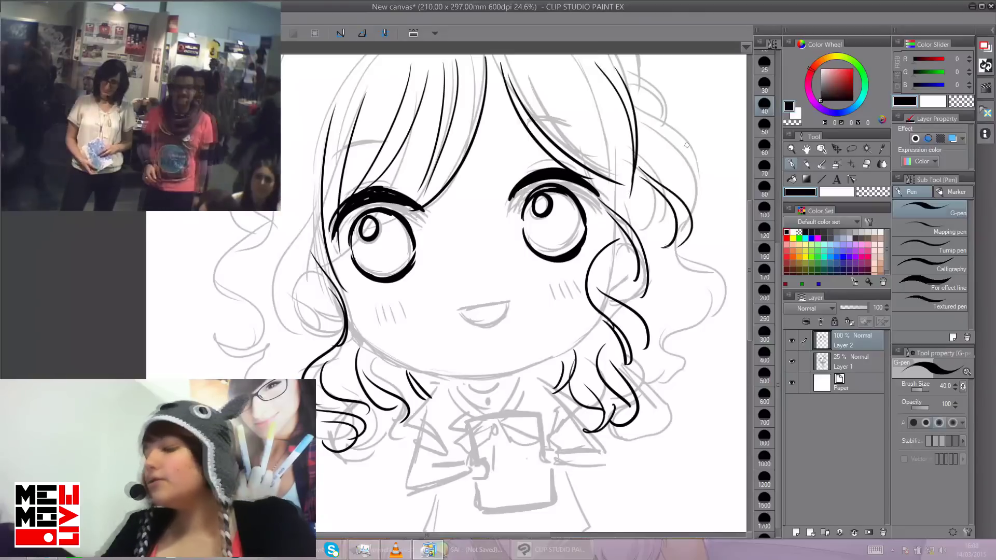
{"action": "left_click_drag", "start_coordinate": [634, 77], "coordinate": [704, 194]}
{"action": "mouse_move", "coordinate": [650, 104]}
{"action": "left_mouse_down"}
{"action": "mouse_move", "coordinate": [727, 235]}
{"action": "mouse_move", "coordinate": [727, 306]}
{"action": "left_mouse_up"}
{"action": "mouse_move", "coordinate": [691, 249]}
{"action": "left_mouse_down"}
{"action": "mouse_move", "coordinate": [700, 316]}
{"action": "mouse_move", "coordinate": [687, 325]}
{"action": "mouse_move", "coordinate": [720, 357]}
{"action": "mouse_move", "coordinate": [660, 373]}
{"action": "mouse_move", "coordinate": [652, 417]}
{"action": "mouse_move", "coordinate": [640, 419]}
{"action": "left_mouse_up"}
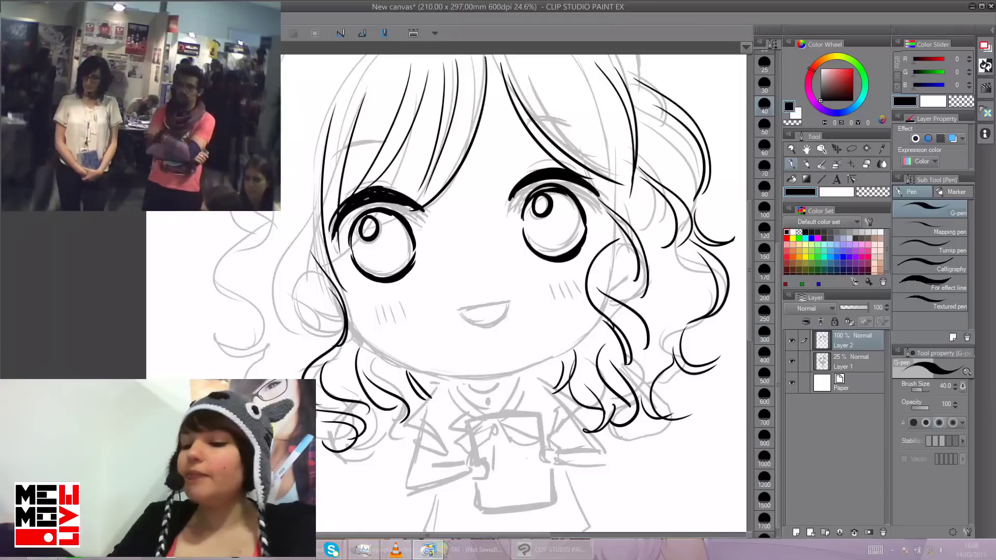
Step: Ink the outer and inner wavy curls down the left side of the hair, ending in small curled tips
{"action": "mouse_move", "coordinate": [269, 225]}
{"action": "left_mouse_down"}
{"action": "mouse_move", "coordinate": [211, 265]}
{"action": "mouse_move", "coordinate": [275, 361]}
{"action": "left_mouse_up"}
{"action": "left_click_drag", "start_coordinate": [242, 321], "coordinate": [276, 370]}
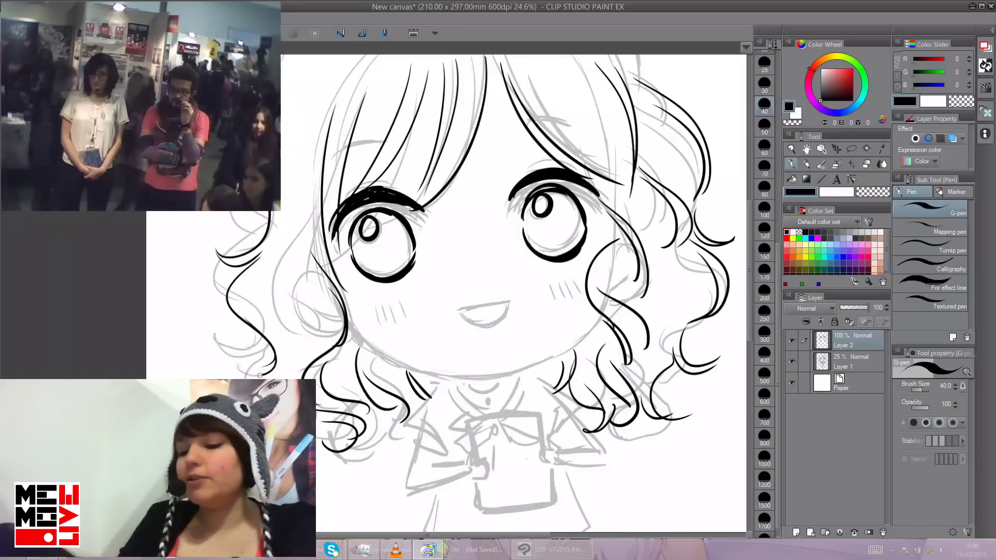
{"action": "mouse_move", "coordinate": [276, 267]}
{"action": "left_mouse_down"}
{"action": "mouse_move", "coordinate": [264, 317]}
{"action": "mouse_move", "coordinate": [280, 331]}
{"action": "left_mouse_up"}
{"action": "left_click_drag", "start_coordinate": [276, 271], "coordinate": [285, 331]}
{"action": "left_click_drag", "start_coordinate": [278, 244], "coordinate": [296, 340]}
{"action": "left_click_drag", "start_coordinate": [322, 437], "coordinate": [328, 465]}
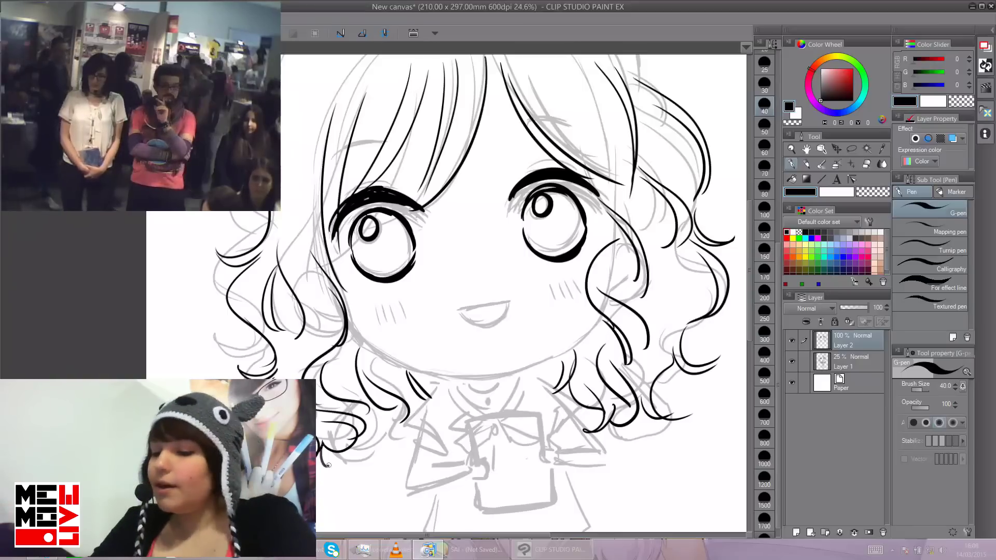
Step: Draw thick-rimmed glasses below the eyes, with a nose bridge and dark hinges at both temples
{"action": "mouse_move", "coordinate": [335, 250]}
{"action": "left_mouse_down"}
{"action": "mouse_move", "coordinate": [376, 314]}
{"action": "mouse_move", "coordinate": [439, 288]}
{"action": "left_mouse_up"}
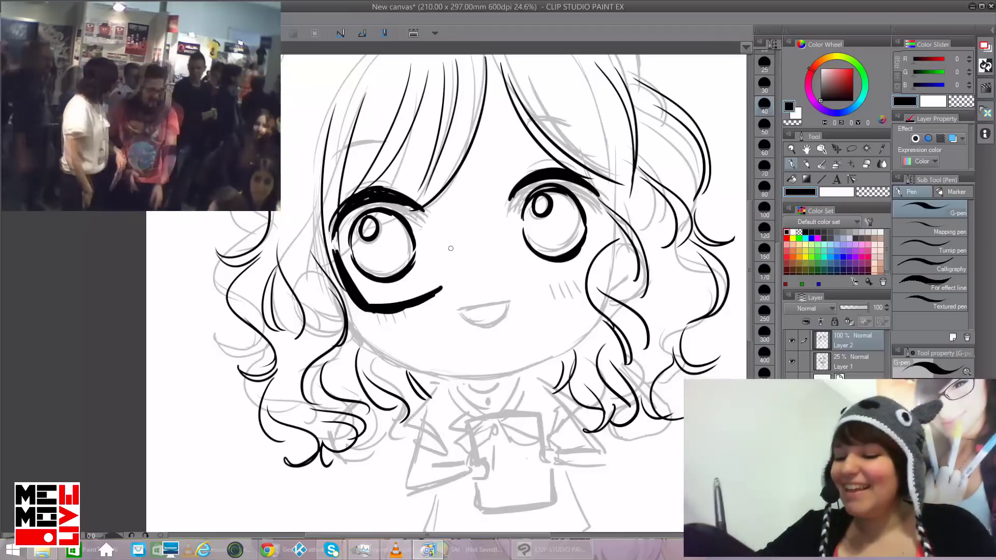
{"action": "mouse_move", "coordinate": [356, 297]}
{"action": "left_mouse_down"}
{"action": "mouse_move", "coordinate": [392, 304]}
{"action": "mouse_move", "coordinate": [440, 291]}
{"action": "left_mouse_up"}
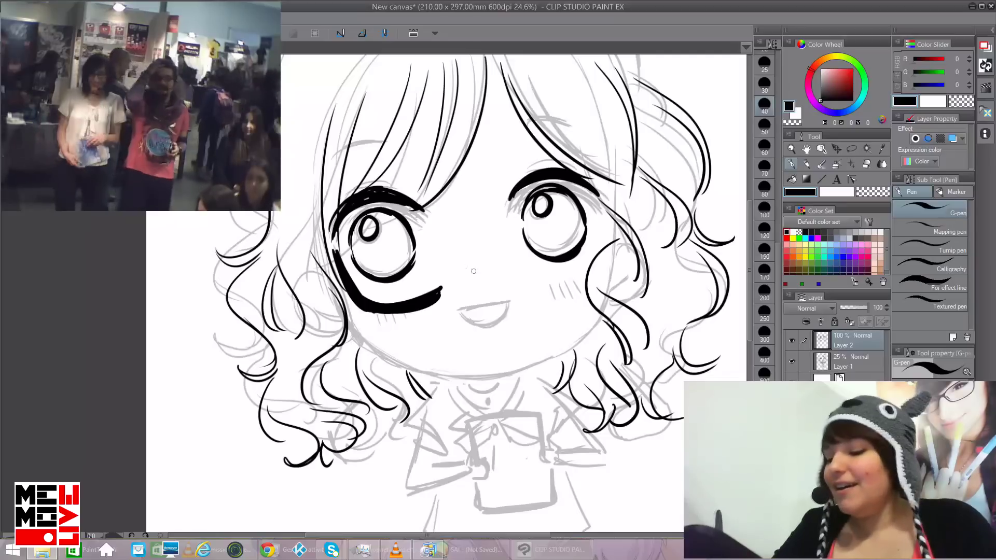
{"action": "left_click_drag", "start_coordinate": [440, 289], "coordinate": [459, 246]}
{"action": "mouse_move", "coordinate": [446, 284]}
{"action": "left_mouse_down"}
{"action": "mouse_move", "coordinate": [459, 240]}
{"action": "mouse_move", "coordinate": [484, 242]}
{"action": "mouse_move", "coordinate": [512, 279]}
{"action": "left_mouse_up"}
{"action": "mouse_move", "coordinate": [488, 237]}
{"action": "left_mouse_down"}
{"action": "mouse_move", "coordinate": [516, 282]}
{"action": "mouse_move", "coordinate": [586, 280]}
{"action": "left_mouse_up"}
{"action": "left_click_drag", "start_coordinate": [515, 273], "coordinate": [585, 277]}
{"action": "mouse_move", "coordinate": [605, 222]}
{"action": "left_mouse_down"}
{"action": "mouse_move", "coordinate": [601, 248]}
{"action": "mouse_move", "coordinate": [616, 223]}
{"action": "mouse_move", "coordinate": [623, 243]}
{"action": "left_mouse_up"}
{"action": "mouse_move", "coordinate": [339, 265]}
{"action": "left_mouse_down"}
{"action": "mouse_move", "coordinate": [330, 285]}
{"action": "mouse_move", "coordinate": [337, 274]}
{"action": "mouse_move", "coordinate": [338, 285]}
{"action": "mouse_move", "coordinate": [354, 286]}
{"action": "left_mouse_up"}
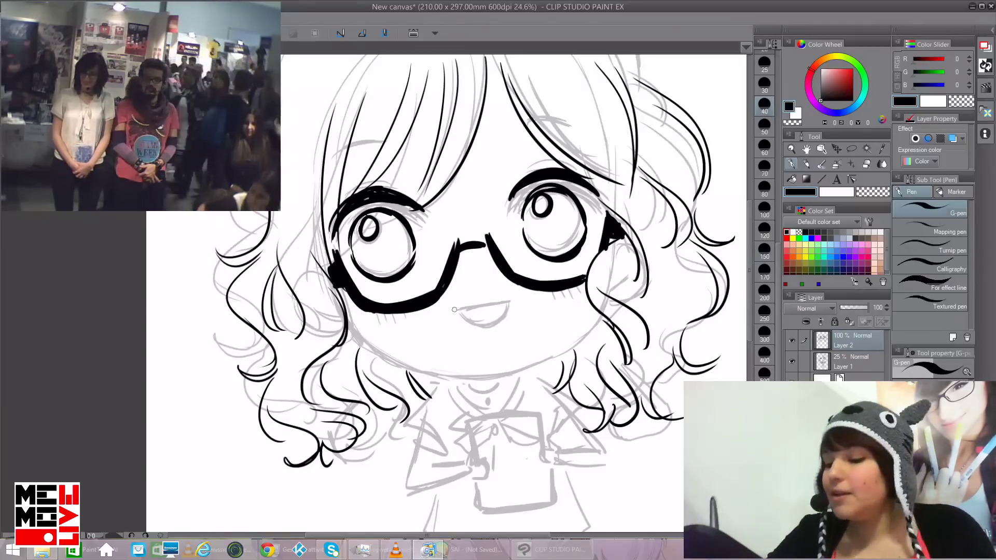
Step: Ink the curved smile and the left half of the jawline down to the chin
{"action": "mouse_move", "coordinate": [456, 304]}
{"action": "left_mouse_down"}
{"action": "mouse_move", "coordinate": [491, 317]}
{"action": "mouse_move", "coordinate": [464, 306]}
{"action": "mouse_move", "coordinate": [512, 294]}
{"action": "left_mouse_up"}
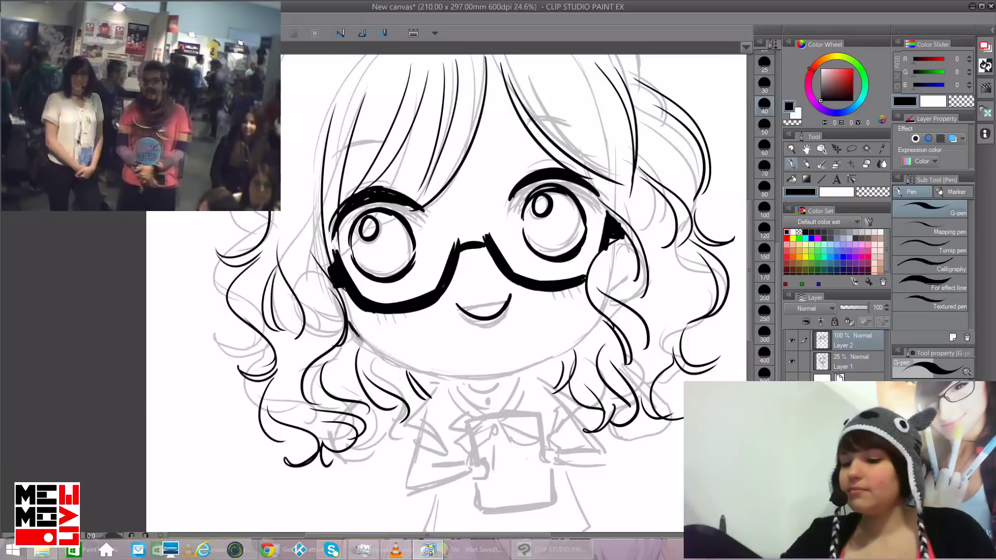
{"action": "left_click_drag", "start_coordinate": [358, 336], "coordinate": [375, 347]}
{"action": "right_click", "coordinate": [349, 321]}
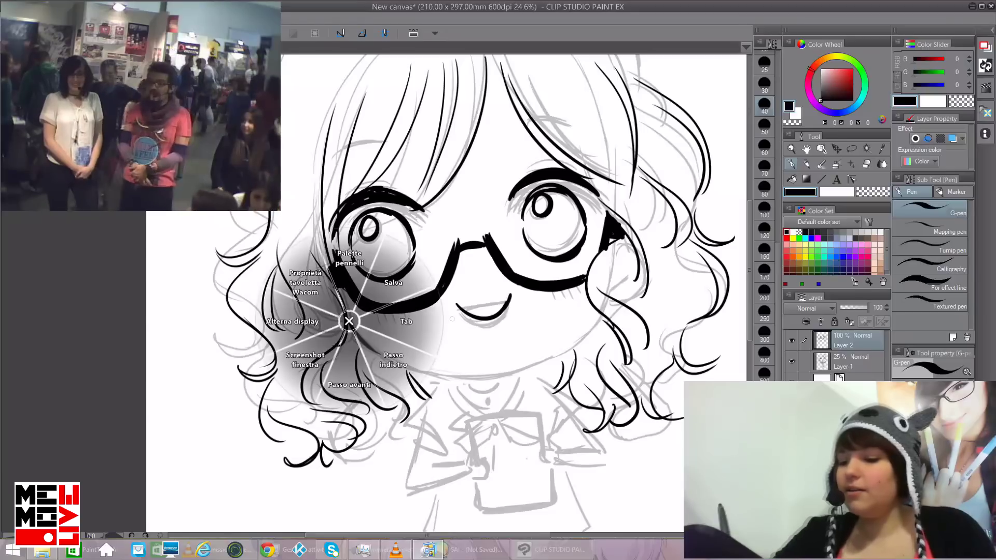
{"action": "left_click", "coordinate": [485, 342]}
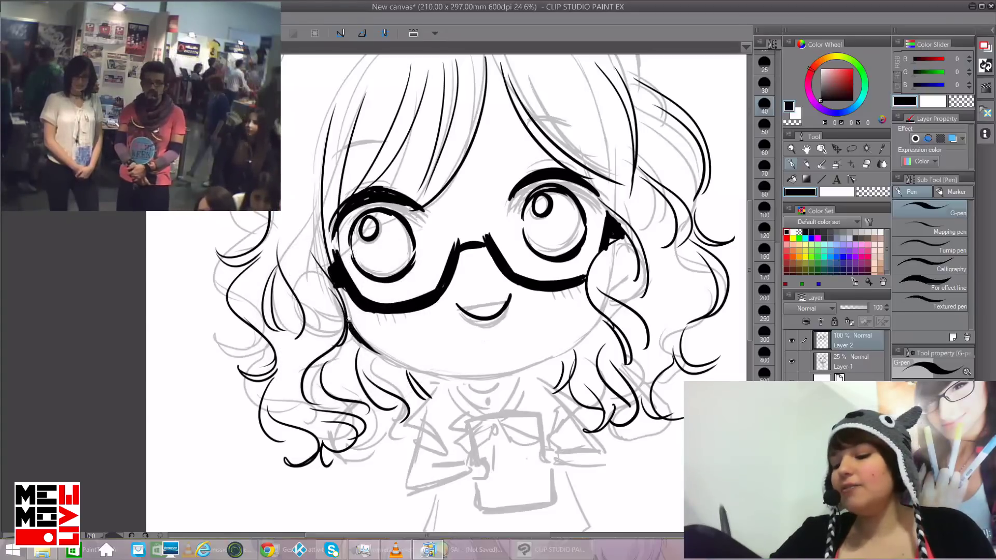
{"action": "left_click_drag", "start_coordinate": [347, 314], "coordinate": [402, 369]}
{"action": "mouse_move", "coordinate": [354, 336]}
{"action": "left_mouse_down"}
{"action": "mouse_move", "coordinate": [420, 371]}
{"action": "mouse_move", "coordinate": [408, 370]}
{"action": "mouse_move", "coordinate": [464, 378]}
{"action": "left_mouse_up"}
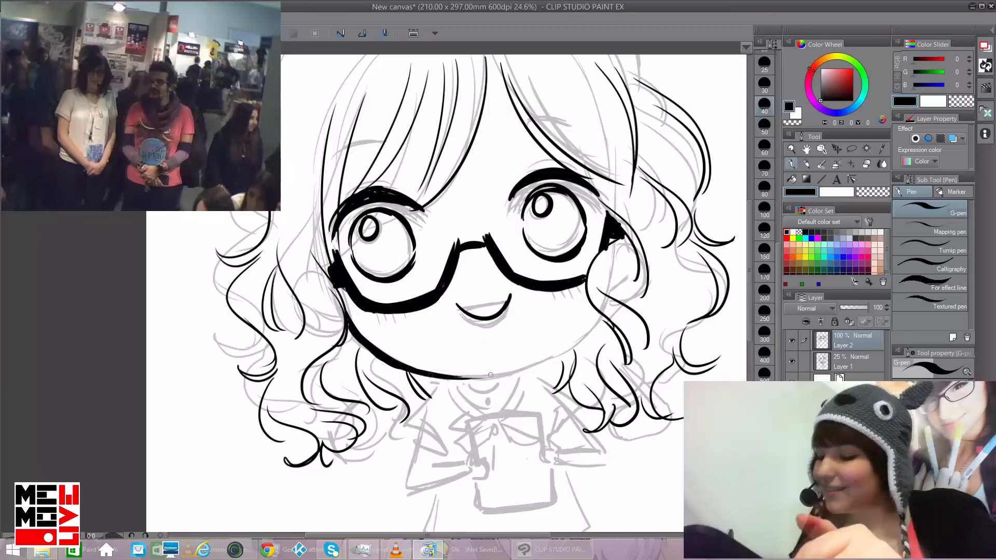
Step: Ink the right half of the jawline and two thin arched eyebrows over the fringe
{"action": "mouse_move", "coordinate": [517, 372]}
{"action": "left_mouse_down"}
{"action": "mouse_move", "coordinate": [576, 348]}
{"action": "mouse_move", "coordinate": [539, 365]}
{"action": "mouse_move", "coordinate": [608, 318]}
{"action": "left_mouse_up"}
{"action": "left_click_drag", "start_coordinate": [330, 156], "coordinate": [390, 120]}
{"action": "left_click_drag", "start_coordinate": [519, 95], "coordinate": [584, 111]}
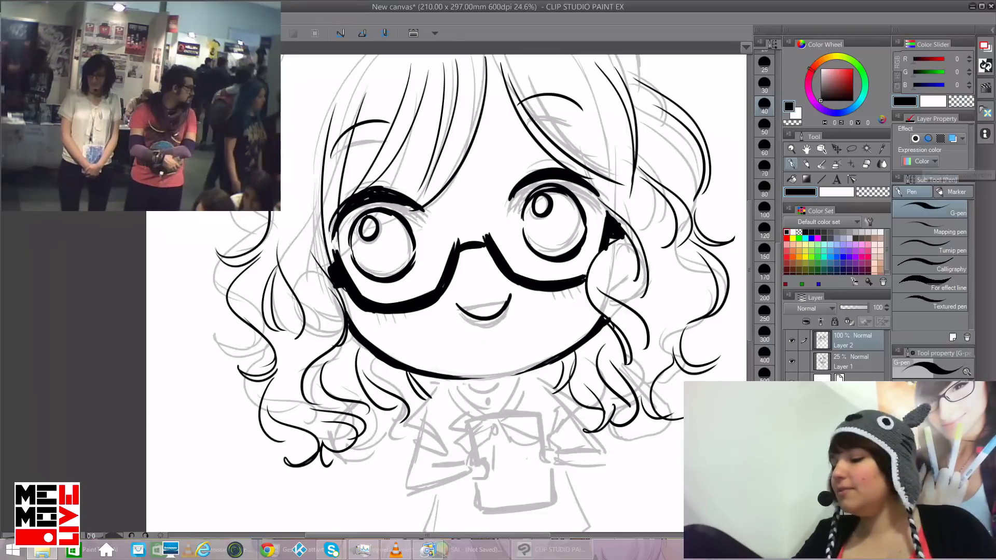
Step: Ink the hair parting and the right outline of the crown, adding a short curl stroke at its side
{"action": "key", "text": "ctrl+space"}
{"action": "left_click_drag", "start_coordinate": [559, 190], "coordinate": [500, 190]}
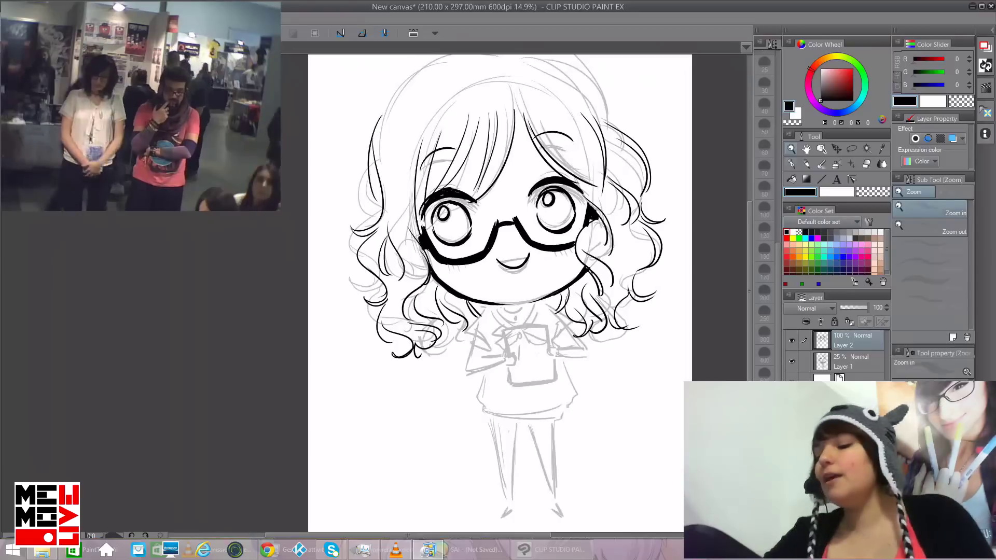
{"action": "key", "text": "p"}
{"action": "left_click_drag", "start_coordinate": [521, 75], "coordinate": [503, 155]}
{"action": "left_click_drag", "start_coordinate": [516, 59], "coordinate": [592, 100]}
{"action": "mouse_move", "coordinate": [551, 56]}
{"action": "left_mouse_down"}
{"action": "mouse_move", "coordinate": [639, 130]}
{"action": "mouse_move", "coordinate": [644, 147]}
{"action": "left_mouse_up"}
{"action": "key", "text": "ctrl+z"}
{"action": "left_click_drag", "start_coordinate": [608, 110], "coordinate": [637, 129]}
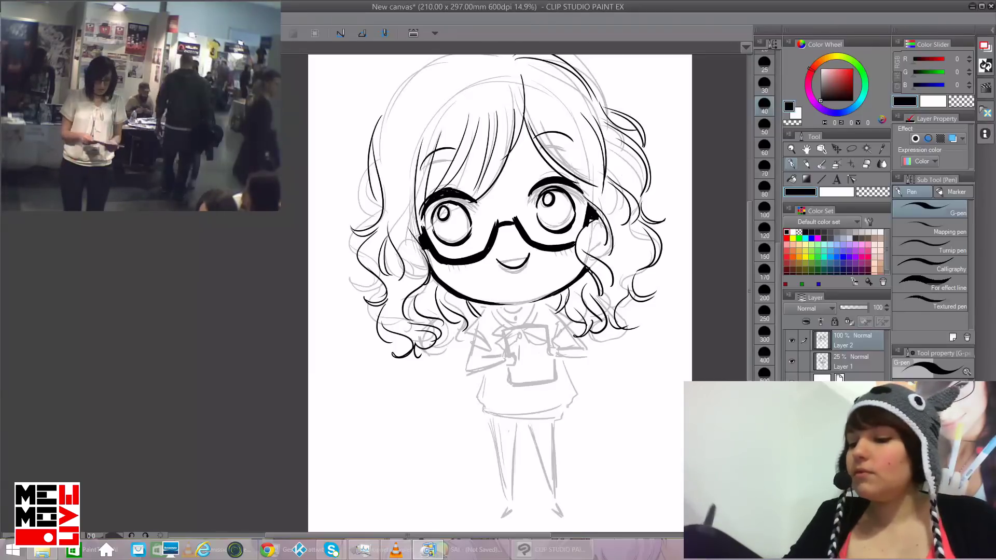
Step: Ink the left outline of the crown with long strands beneath it and a small curl above the left shoulder
{"action": "mouse_move", "coordinate": [454, 55]}
{"action": "left_mouse_down"}
{"action": "mouse_move", "coordinate": [390, 102]}
{"action": "mouse_move", "coordinate": [383, 150]}
{"action": "left_mouse_up"}
{"action": "left_click_drag", "start_coordinate": [420, 68], "coordinate": [390, 225]}
{"action": "left_click_drag", "start_coordinate": [396, 179], "coordinate": [387, 229]}
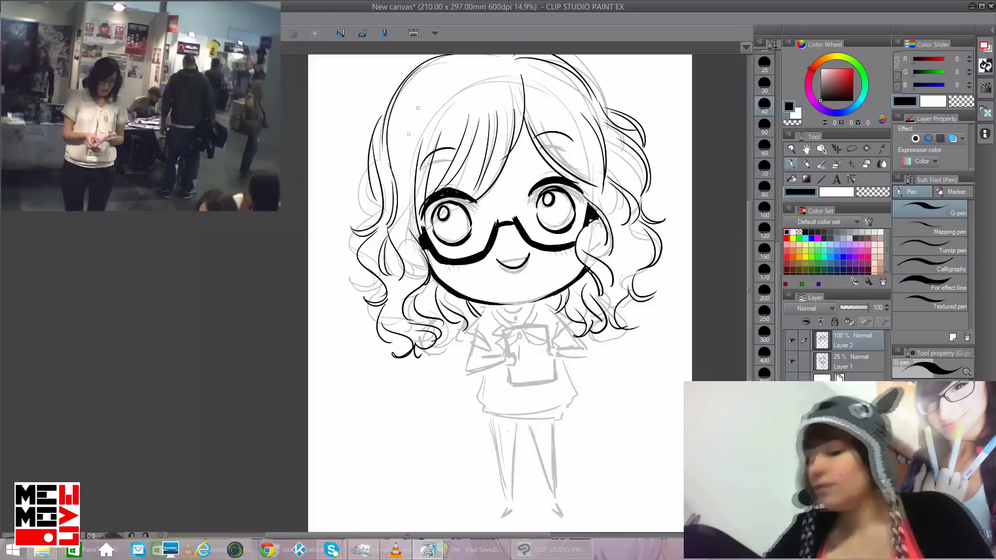
{"action": "left_click_drag", "start_coordinate": [413, 113], "coordinate": [406, 204]}
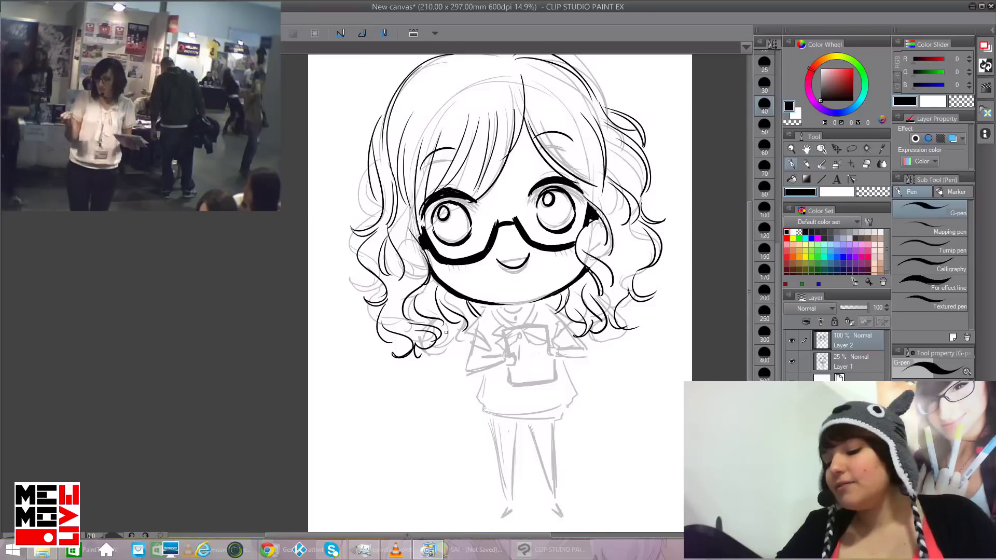
{"action": "left_click_drag", "start_coordinate": [464, 327], "coordinate": [464, 350]}
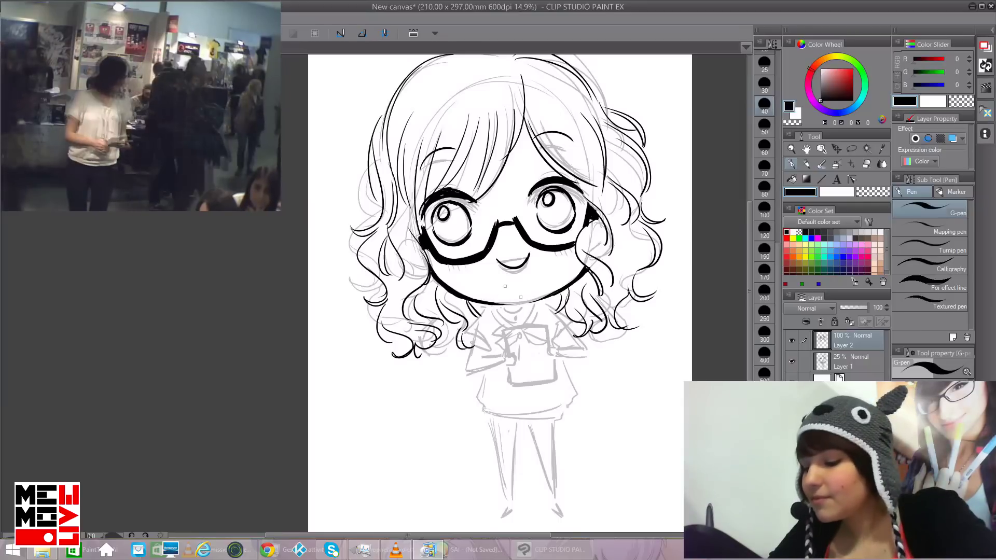
Step: Ink the V-shaped neckline with its small necklace and the outline of the rectangular board
{"action": "mouse_move", "coordinate": [507, 307]}
{"action": "left_mouse_down"}
{"action": "mouse_move", "coordinate": [522, 309]}
{"action": "mouse_move", "coordinate": [496, 326]}
{"action": "mouse_move", "coordinate": [535, 329]}
{"action": "mouse_move", "coordinate": [507, 354]}
{"action": "mouse_move", "coordinate": [544, 325]}
{"action": "left_mouse_up"}
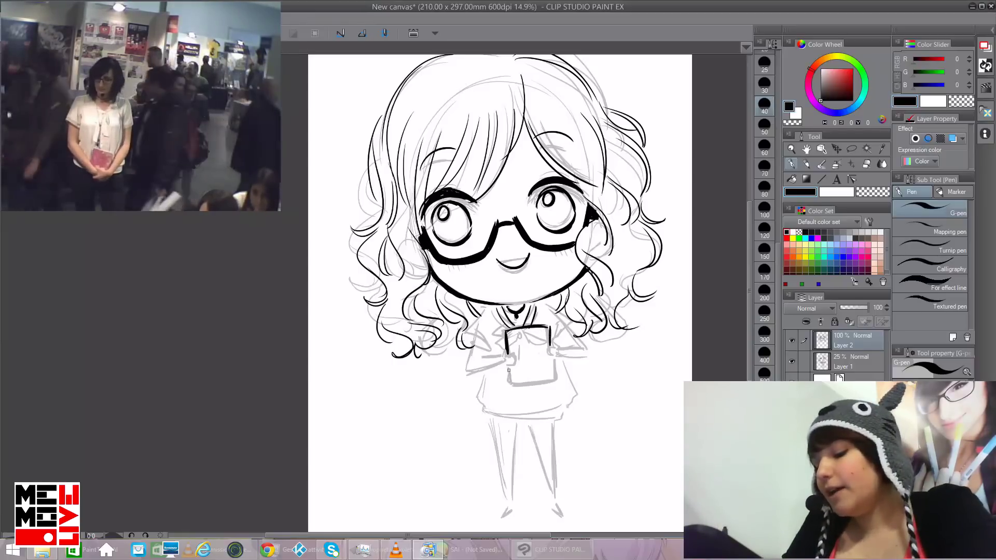
{"action": "left_click_drag", "start_coordinate": [515, 384], "coordinate": [551, 385]}
Step: Ink both ruffled sleeves, the bent forearms and the small hands gripping the board's edges
{"action": "mouse_move", "coordinate": [486, 311]}
{"action": "left_mouse_down"}
{"action": "mouse_move", "coordinate": [467, 332]}
{"action": "mouse_move", "coordinate": [490, 348]}
{"action": "mouse_move", "coordinate": [473, 343]}
{"action": "left_mouse_up"}
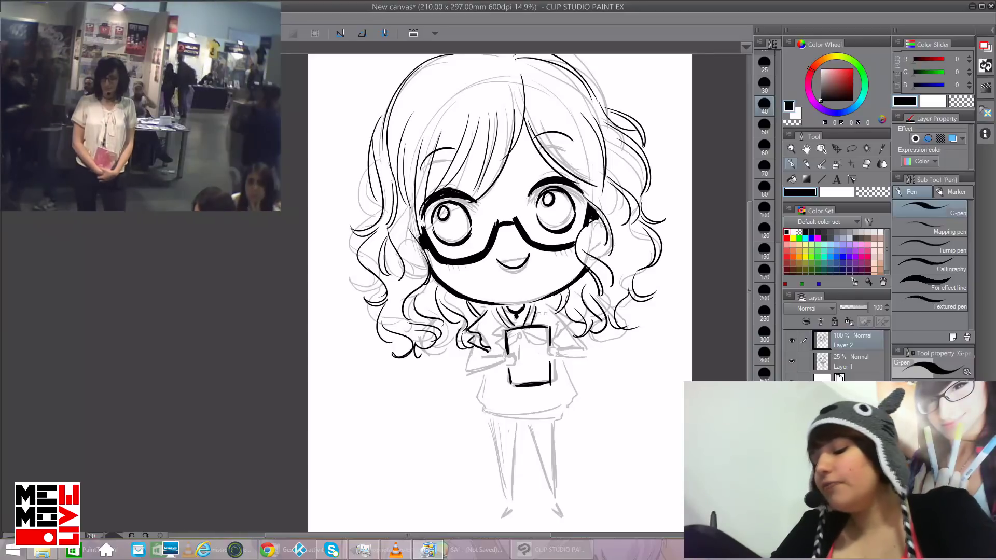
{"action": "left_click_drag", "start_coordinate": [539, 306], "coordinate": [566, 327]}
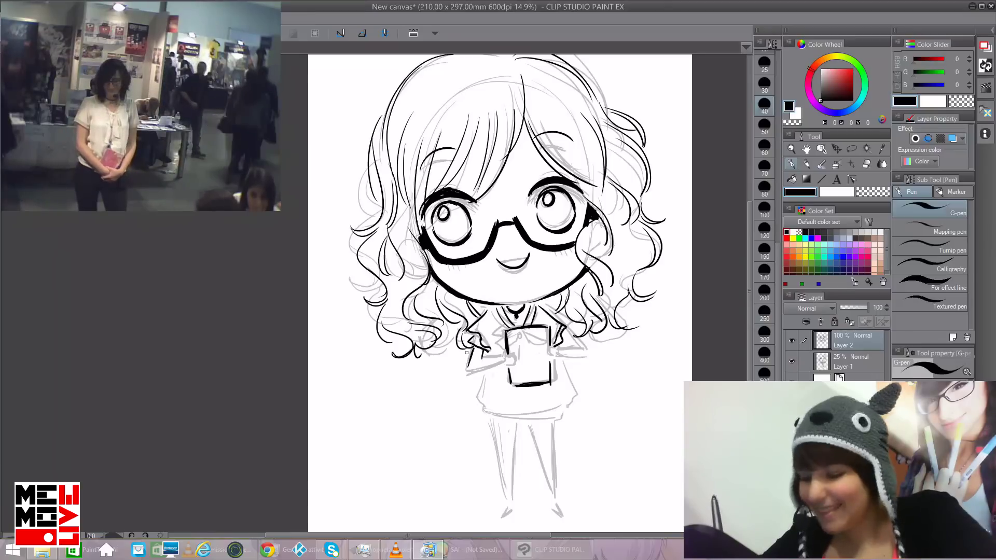
{"action": "left_click_drag", "start_coordinate": [483, 359], "coordinate": [496, 358]}
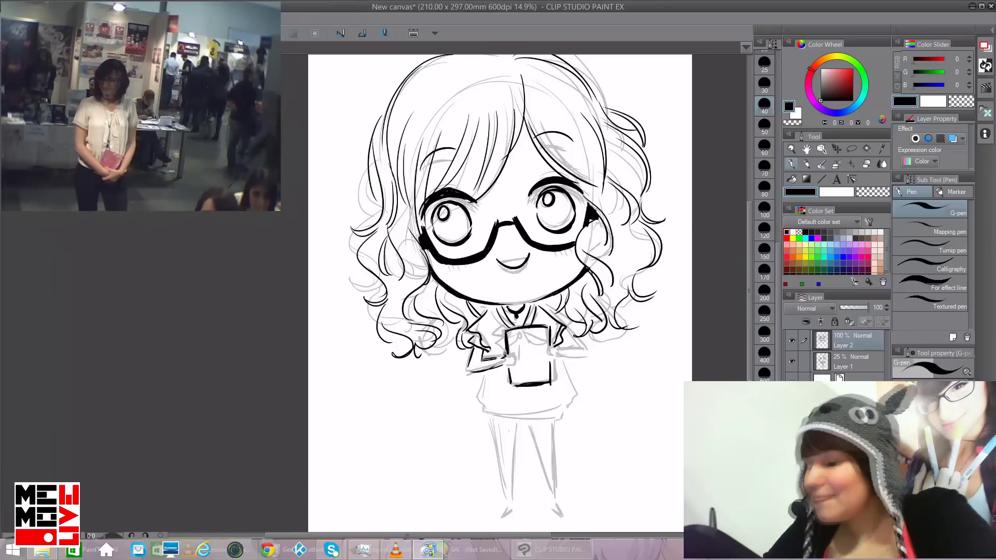
{"action": "left_click_drag", "start_coordinate": [551, 350], "coordinate": [551, 362]}
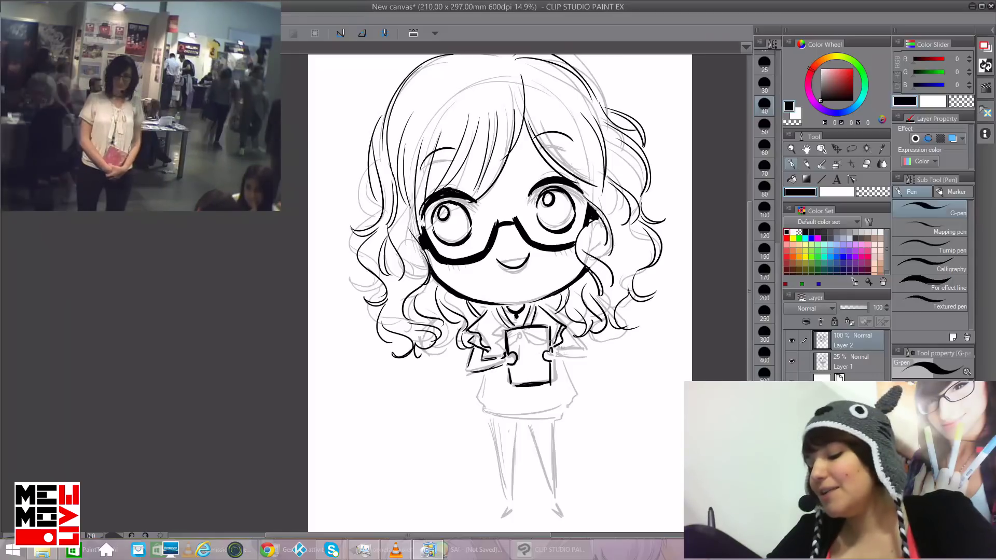
{"action": "mouse_move", "coordinate": [553, 351]}
{"action": "left_mouse_down"}
{"action": "mouse_move", "coordinate": [578, 359]}
{"action": "mouse_move", "coordinate": [564, 355]}
{"action": "mouse_move", "coordinate": [567, 329]}
{"action": "mouse_move", "coordinate": [573, 353]}
{"action": "left_mouse_up"}
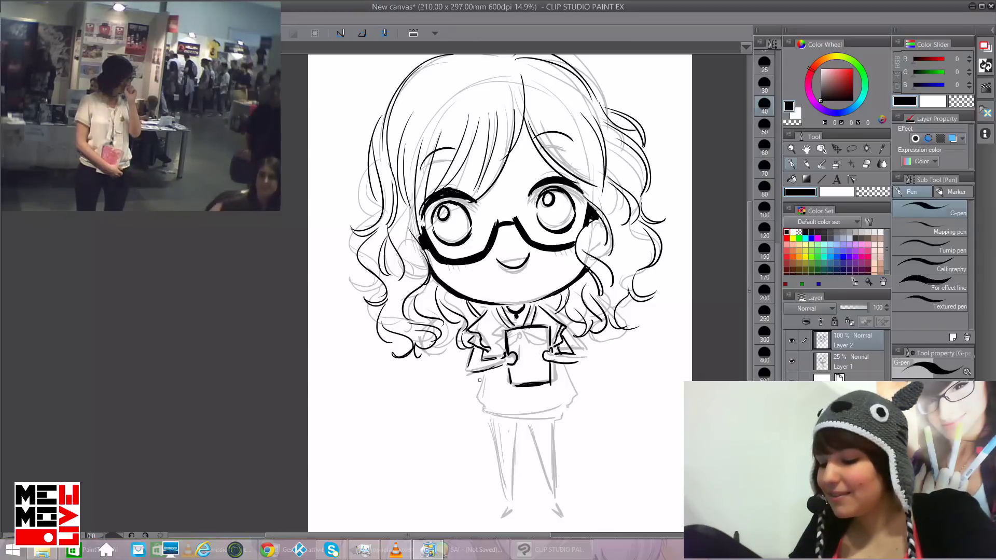
Step: Ink the flared skirt with a wavy hem and the two slim tapering legs below it
{"action": "mouse_move", "coordinate": [477, 381]}
{"action": "left_mouse_down"}
{"action": "mouse_move", "coordinate": [470, 405]}
{"action": "mouse_move", "coordinate": [490, 413]}
{"action": "mouse_move", "coordinate": [570, 406]}
{"action": "left_mouse_up"}
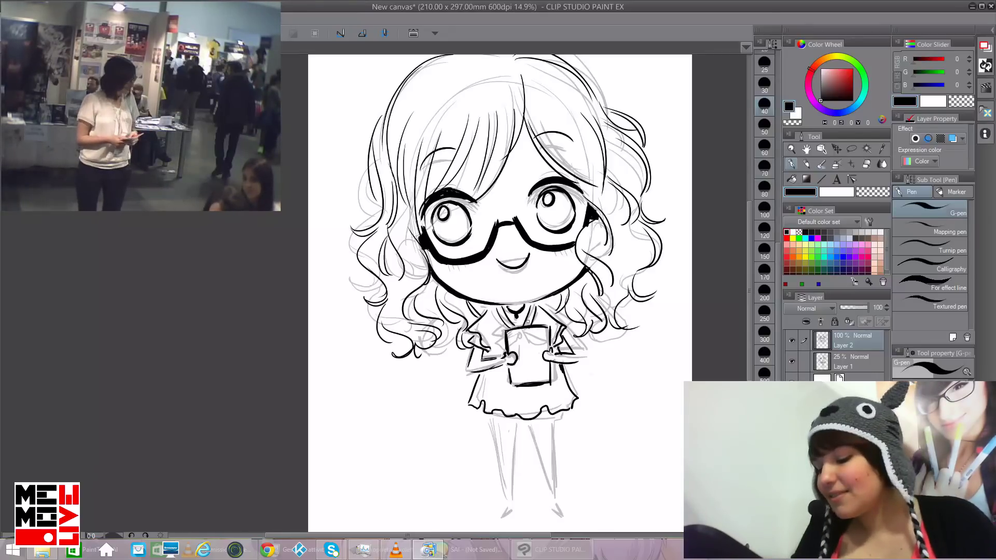
{"action": "left_click_drag", "start_coordinate": [489, 415], "coordinate": [511, 500]}
{"action": "left_click_drag", "start_coordinate": [527, 422], "coordinate": [555, 495]}
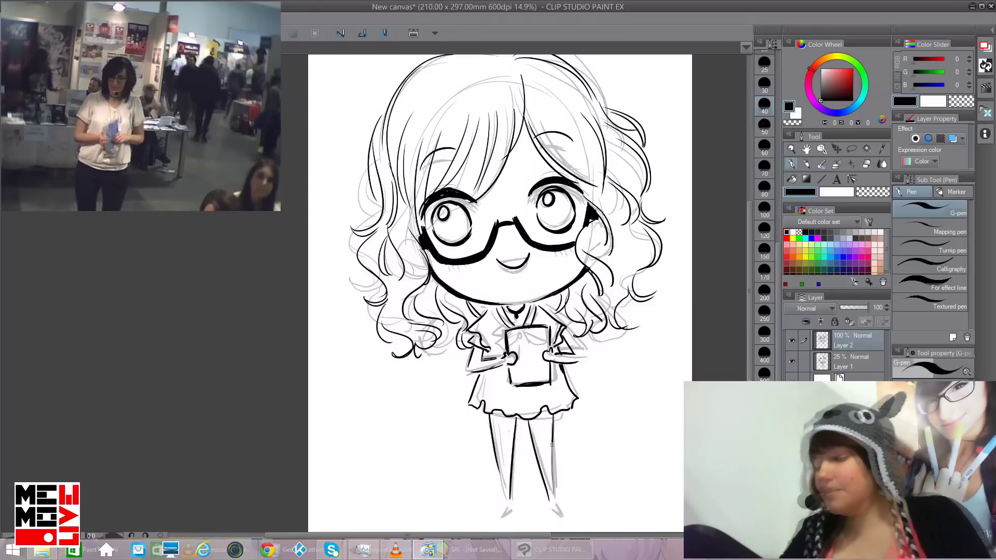
{"action": "left_click_drag", "start_coordinate": [554, 441], "coordinate": [551, 496]}
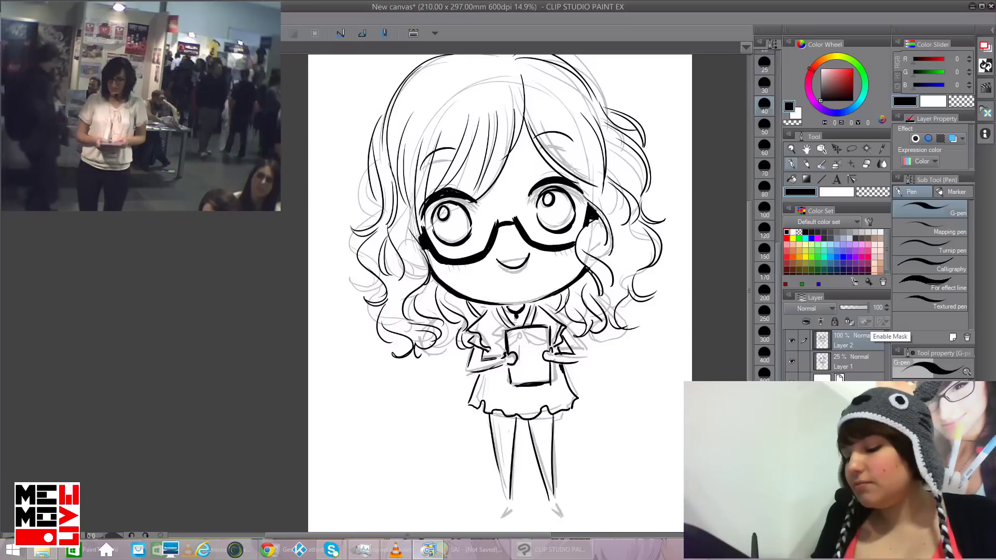
Step: Ink the ankles and small pointed shoes, and add vertical fold lines to the skirt below the board
{"action": "left_click_drag", "start_coordinate": [500, 479], "coordinate": [511, 506]}
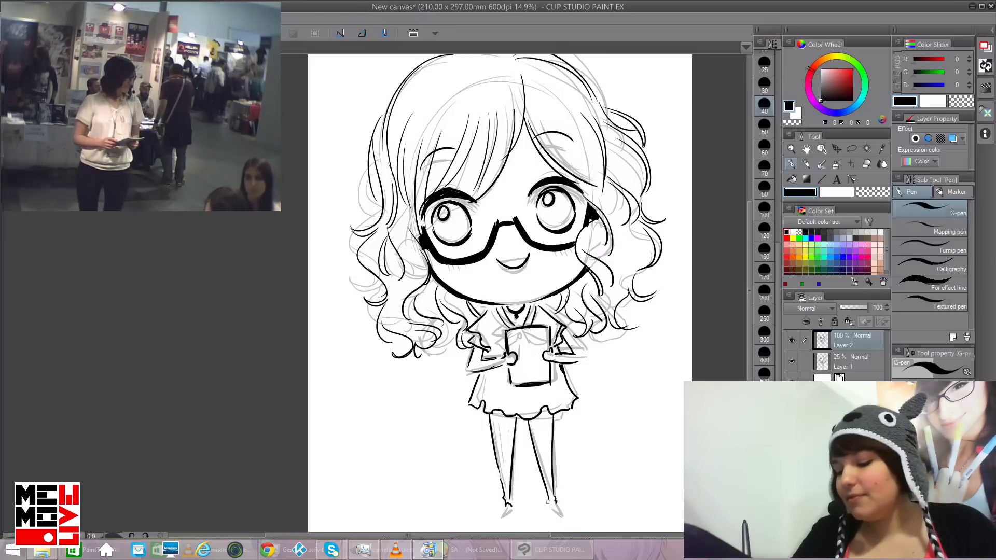
{"action": "left_click_drag", "start_coordinate": [557, 509], "coordinate": [563, 516]}
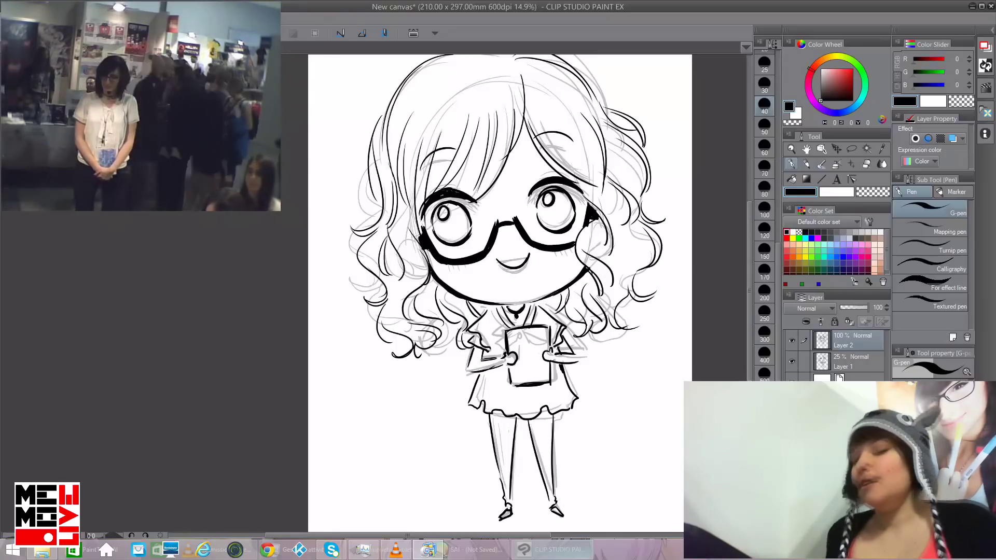
{"action": "mouse_move", "coordinate": [551, 549]}
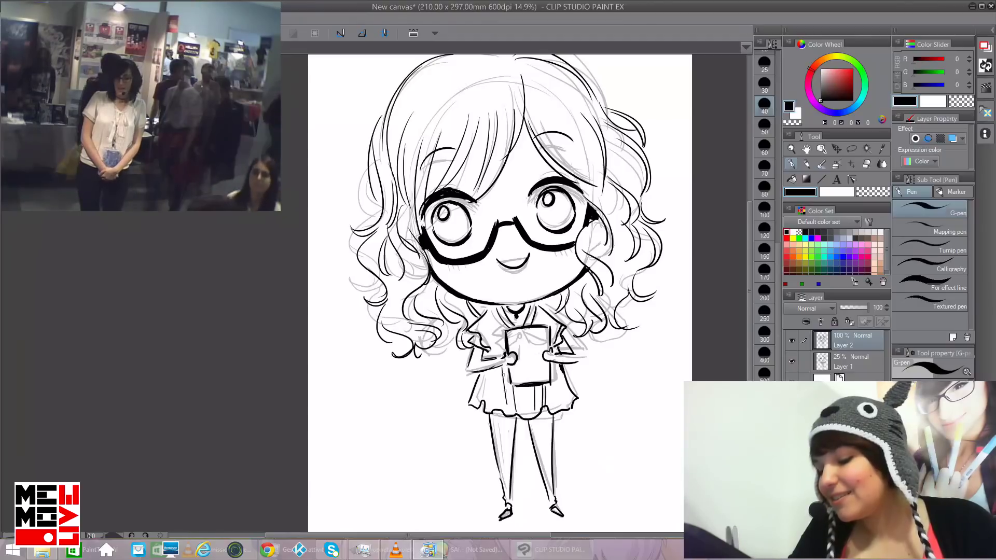
Step: Dot the buttons on the skirt below the board, and add a new layer beneath the line art with the sketch hidden
{"action": "left_click", "coordinate": [524, 391]}
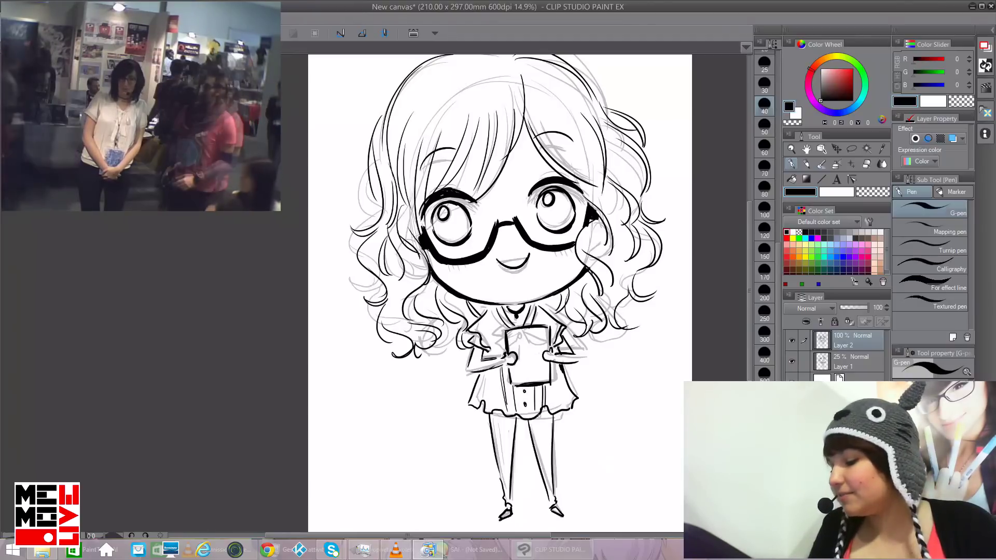
{"action": "left_click", "coordinate": [791, 361]}
{"action": "left_click", "coordinate": [853, 362]}
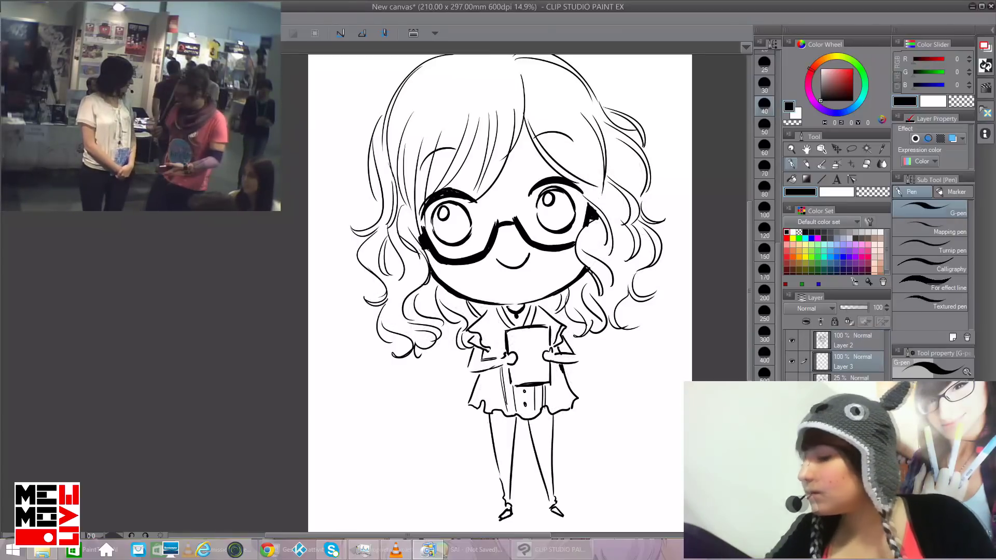
Step: Mix a pale peach skin colour with RGB values 255, 218, 181
{"action": "left_click", "coordinate": [787, 244]}
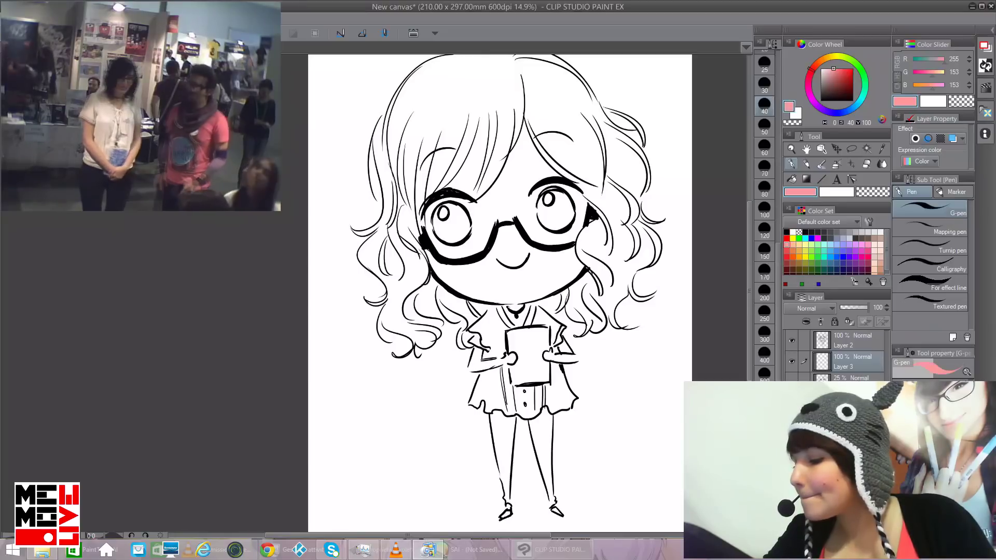
{"action": "left_click_drag", "start_coordinate": [809, 68], "coordinate": [820, 60]}
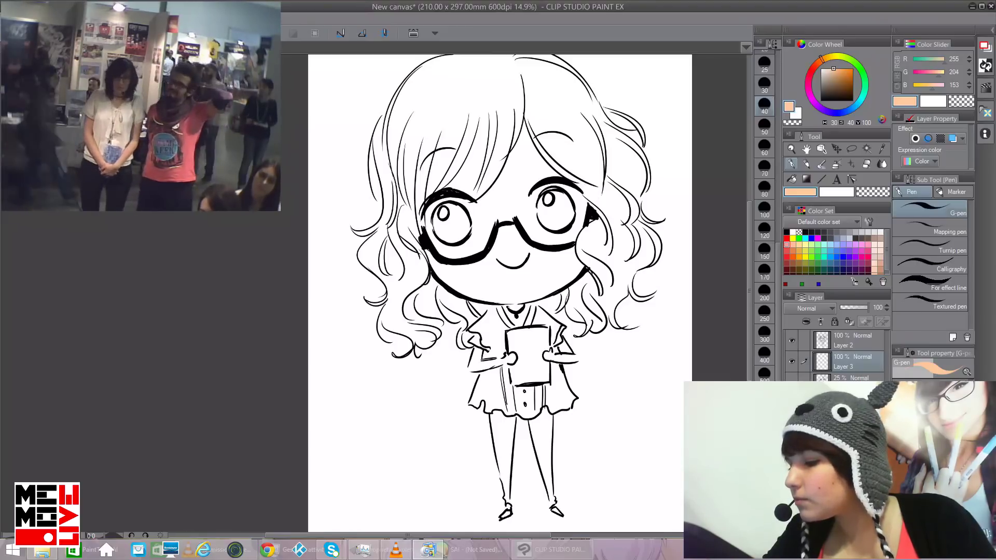
{"action": "left_click_drag", "start_coordinate": [829, 70], "coordinate": [816, 63]}
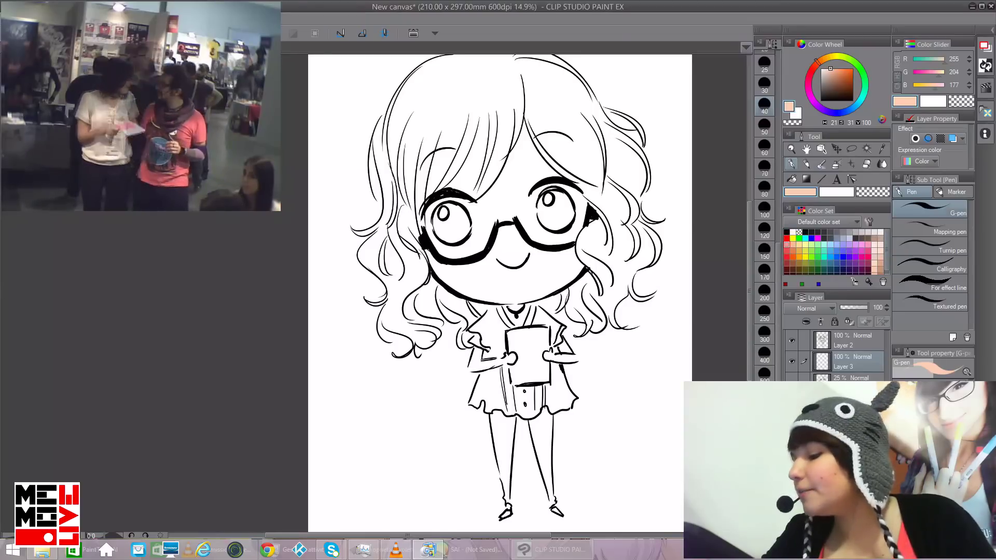
{"action": "left_click", "coordinate": [821, 59]}
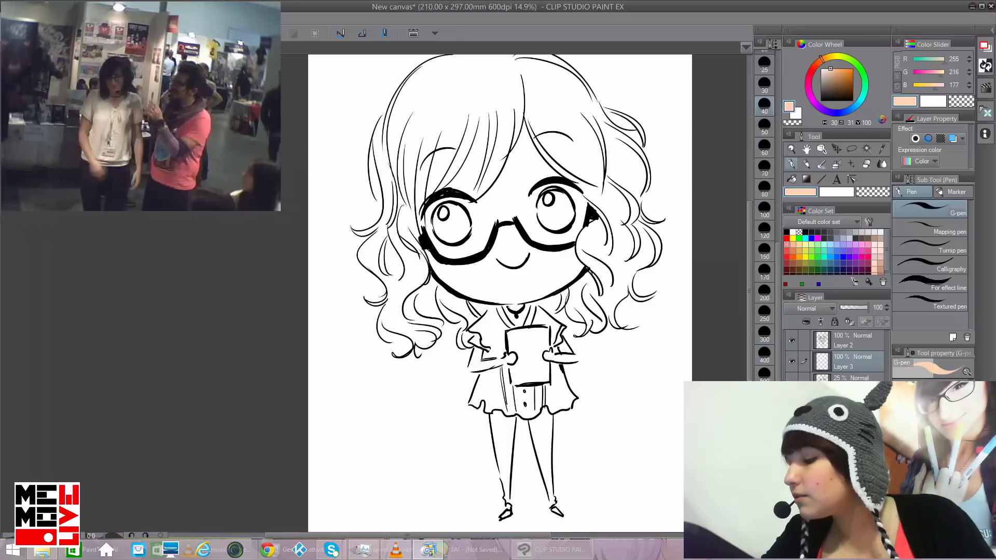
{"action": "left_click_drag", "start_coordinate": [832, 74], "coordinate": [832, 68]}
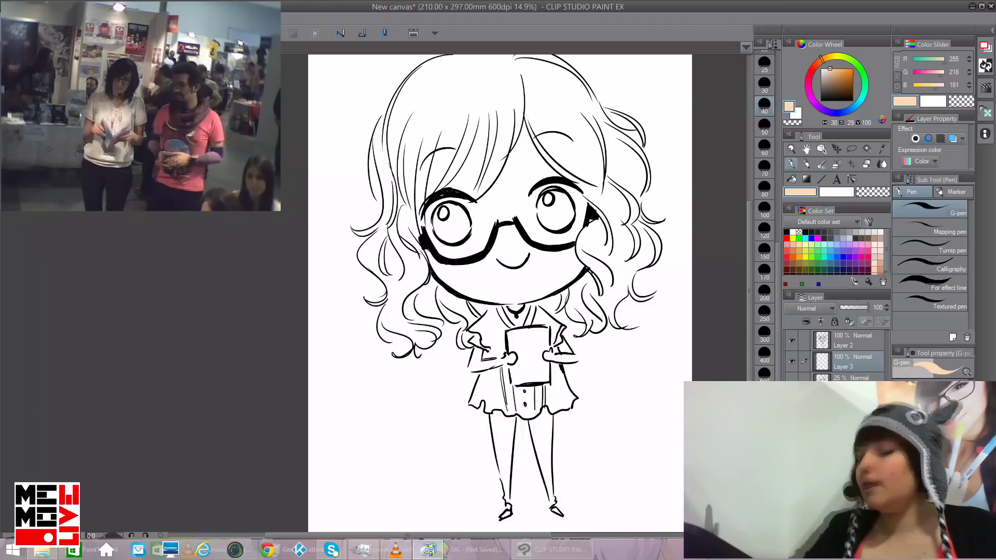
Step: Paint the face, neck, forearms and hands with the peach skin colour, using brush size 50 for the arms
{"action": "mouse_move", "coordinate": [470, 277]}
{"action": "left_mouse_down"}
{"action": "mouse_move", "coordinate": [436, 259]}
{"action": "mouse_move", "coordinate": [445, 275]}
{"action": "mouse_move", "coordinate": [488, 292]}
{"action": "mouse_move", "coordinate": [451, 278]}
{"action": "mouse_move", "coordinate": [491, 284]}
{"action": "mouse_move", "coordinate": [504, 269]}
{"action": "mouse_move", "coordinate": [473, 272]}
{"action": "mouse_move", "coordinate": [509, 249]}
{"action": "mouse_move", "coordinate": [487, 264]}
{"action": "mouse_move", "coordinate": [505, 238]}
{"action": "mouse_move", "coordinate": [515, 244]}
{"action": "mouse_move", "coordinate": [522, 256]}
{"action": "mouse_move", "coordinate": [515, 318]}
{"action": "mouse_move", "coordinate": [546, 281]}
{"action": "mouse_move", "coordinate": [529, 297]}
{"action": "mouse_move", "coordinate": [517, 246]}
{"action": "mouse_move", "coordinate": [576, 268]}
{"action": "mouse_move", "coordinate": [529, 245]}
{"action": "mouse_move", "coordinate": [505, 196]}
{"action": "mouse_move", "coordinate": [500, 208]}
{"action": "mouse_move", "coordinate": [491, 195]}
{"action": "mouse_move", "coordinate": [505, 215]}
{"action": "mouse_move", "coordinate": [482, 207]}
{"action": "mouse_move", "coordinate": [512, 203]}
{"action": "mouse_move", "coordinate": [526, 174]}
{"action": "mouse_move", "coordinate": [517, 167]}
{"action": "mouse_move", "coordinate": [501, 183]}
{"action": "mouse_move", "coordinate": [509, 159]}
{"action": "mouse_move", "coordinate": [506, 169]}
{"action": "mouse_move", "coordinate": [535, 148]}
{"action": "mouse_move", "coordinate": [513, 160]}
{"action": "mouse_move", "coordinate": [524, 130]}
{"action": "mouse_move", "coordinate": [528, 159]}
{"action": "mouse_move", "coordinate": [554, 175]}
{"action": "mouse_move", "coordinate": [470, 171]}
{"action": "left_mouse_up"}
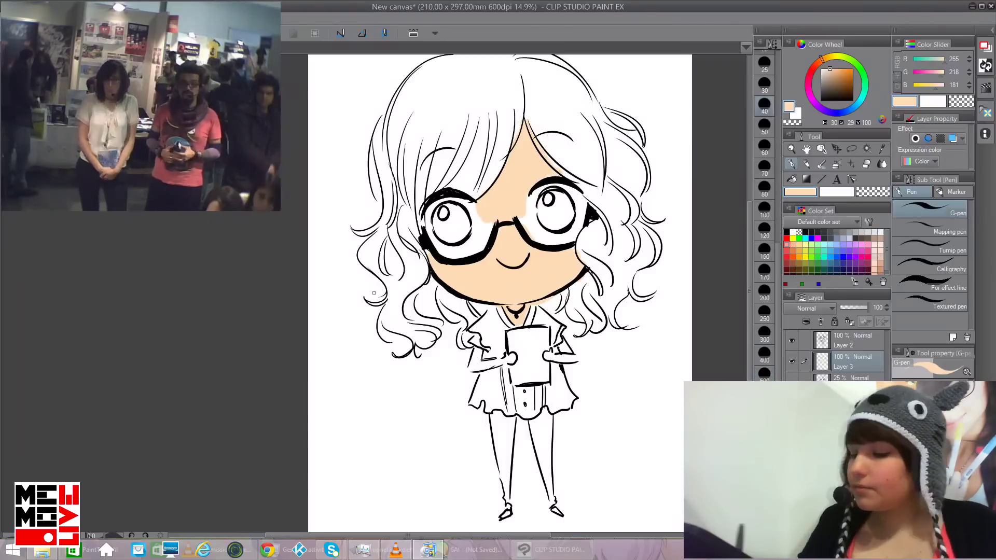
{"action": "left_click", "coordinate": [764, 127]}
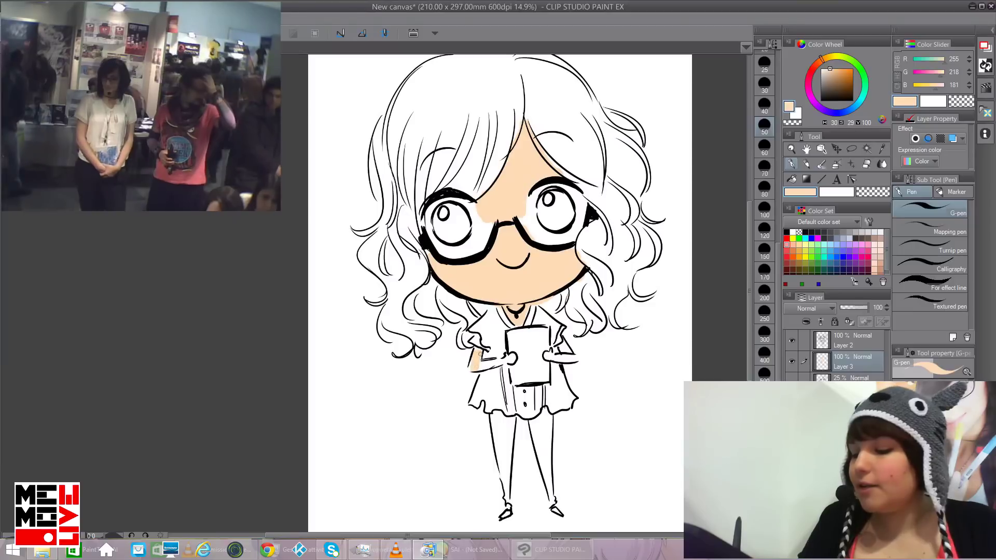
{"action": "mouse_move", "coordinate": [480, 365]}
{"action": "left_mouse_down"}
{"action": "mouse_move", "coordinate": [503, 364]}
{"action": "mouse_move", "coordinate": [483, 364]}
{"action": "left_mouse_up"}
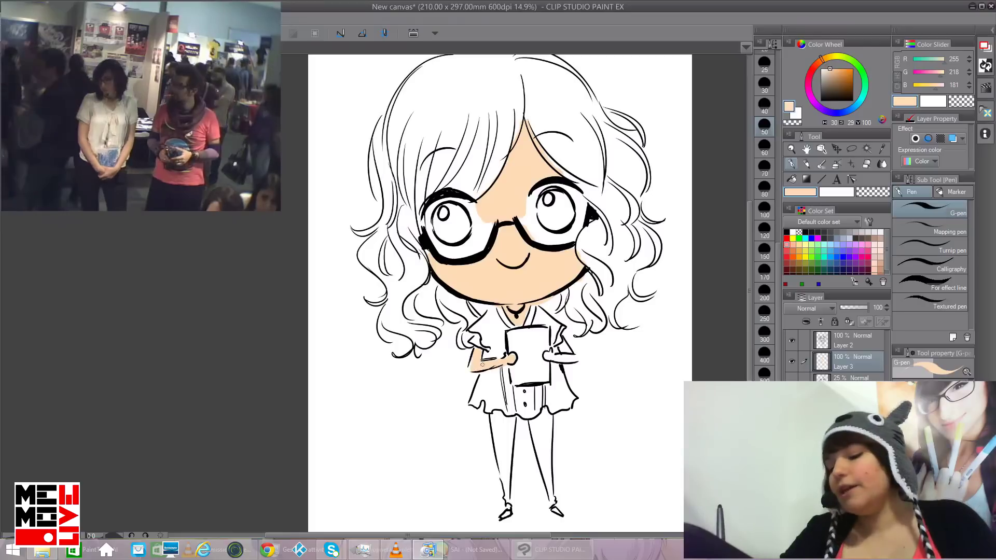
{"action": "left_click_drag", "start_coordinate": [557, 358], "coordinate": [572, 353]}
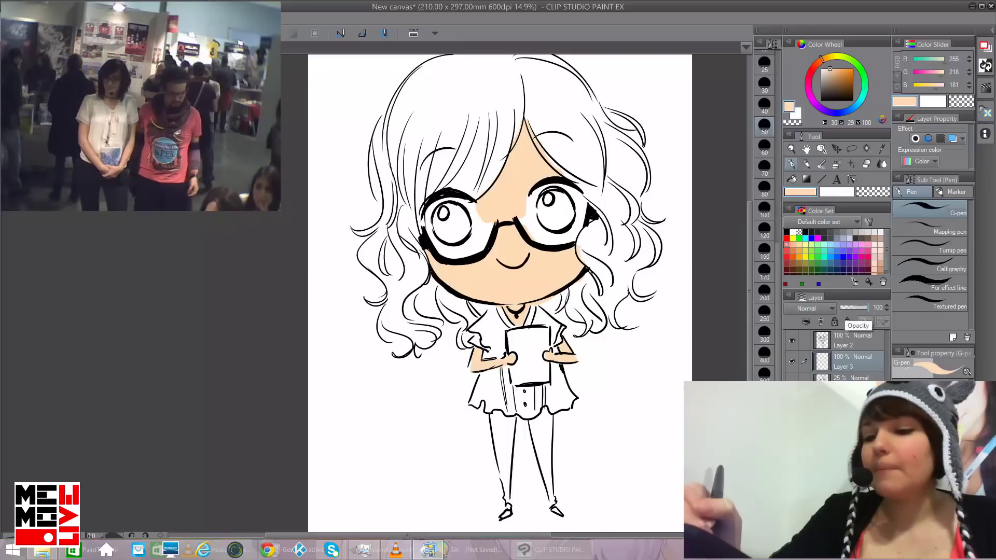
Step: Adjust the skin layer's Hue/Saturation/Luminosity to hue -3 and saturation 55
{"action": "left_click", "coordinate": [83, 19]}
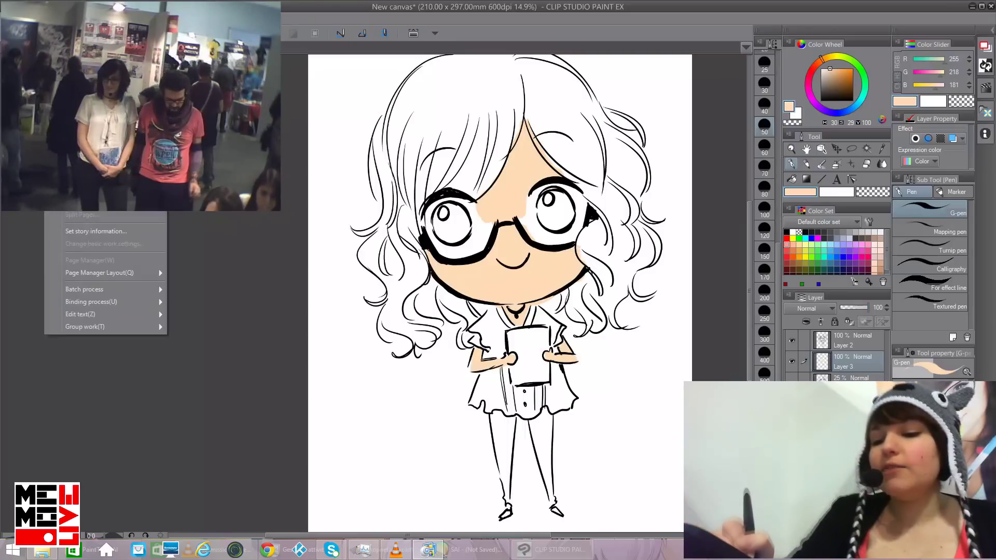
{"action": "mouse_move", "coordinate": [33, 19]}
{"action": "mouse_move", "coordinate": [70, 218]}
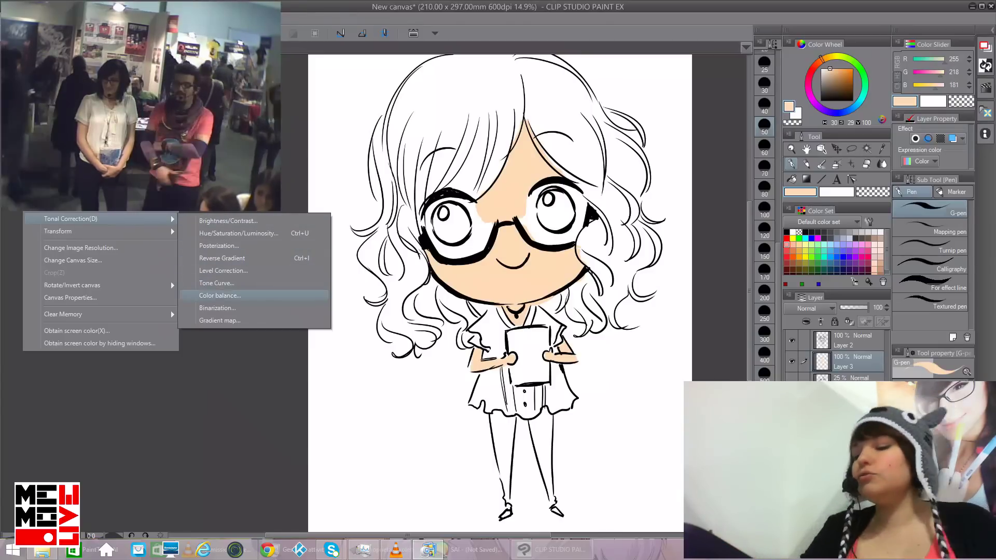
{"action": "key", "text": "Return"}
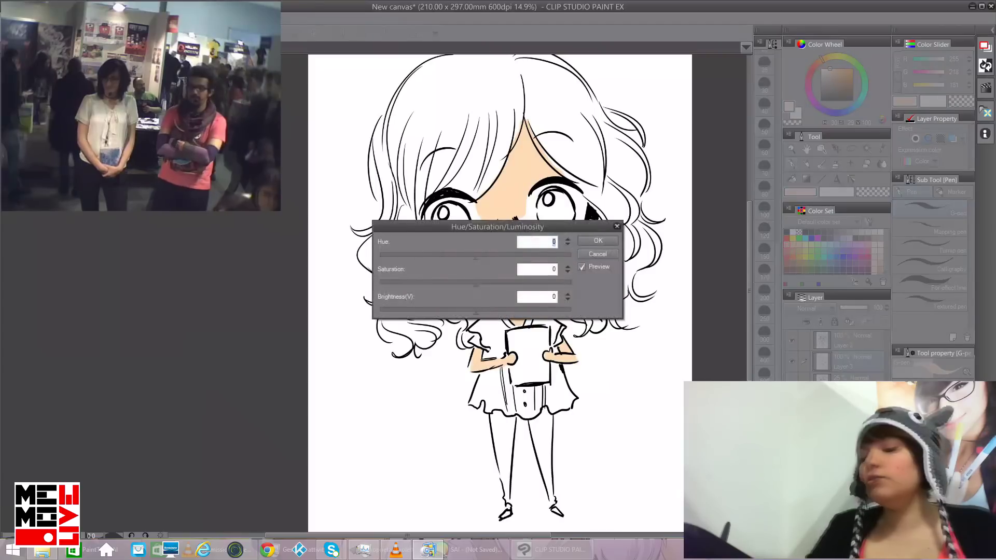
{"action": "left_click_drag", "start_coordinate": [498, 226], "coordinate": [773, 151]}
{"action": "left_click_drag", "start_coordinate": [751, 210], "coordinate": [802, 209]}
{"action": "left_click_drag", "start_coordinate": [751, 182], "coordinate": [748, 182]}
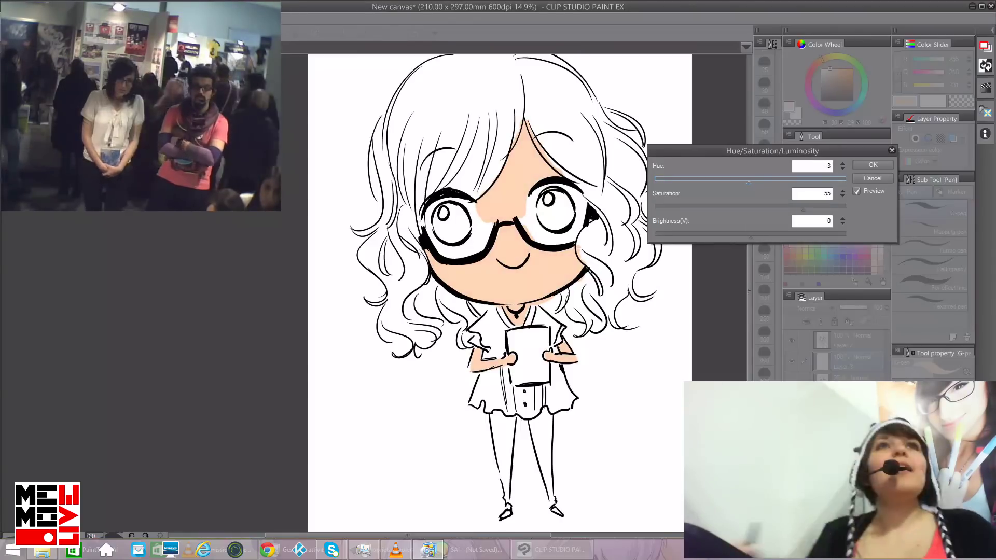
{"action": "left_click", "coordinate": [873, 165]}
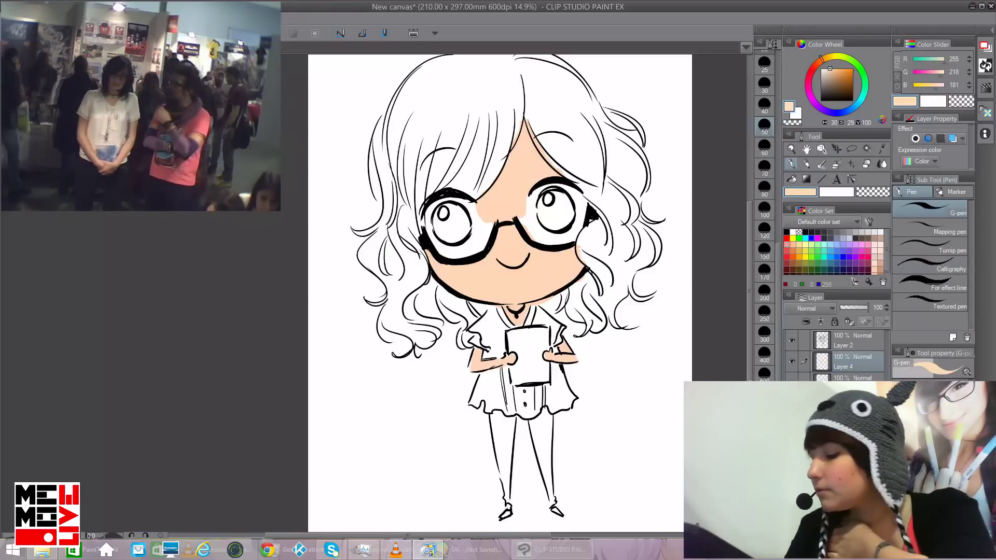
Step: Block in the hair right of the parting on a new layer with dark red (RGB 89, 13, 13) and brush size 300
{"action": "left_click_drag", "start_coordinate": [886, 255], "coordinate": [886, 261]}
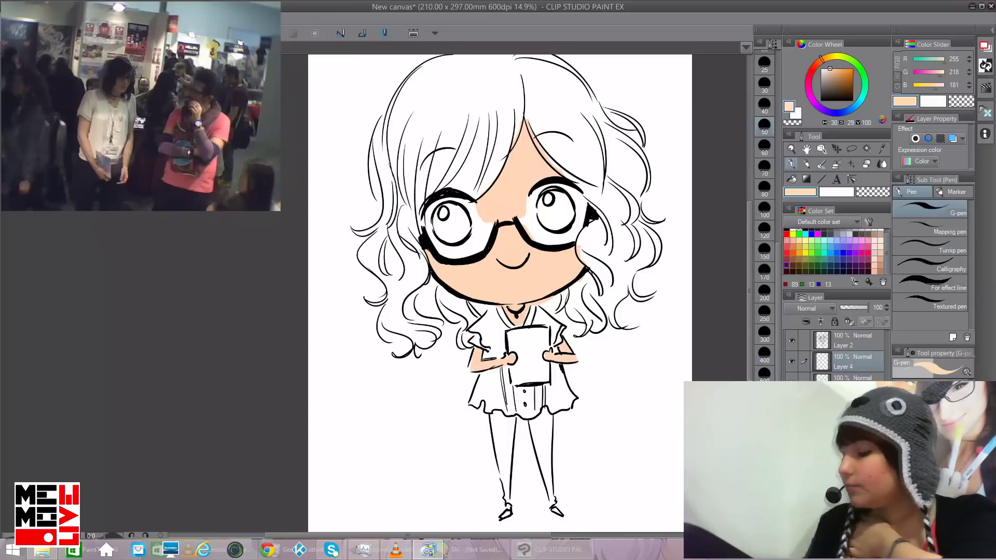
{"action": "left_click", "coordinate": [786, 266]}
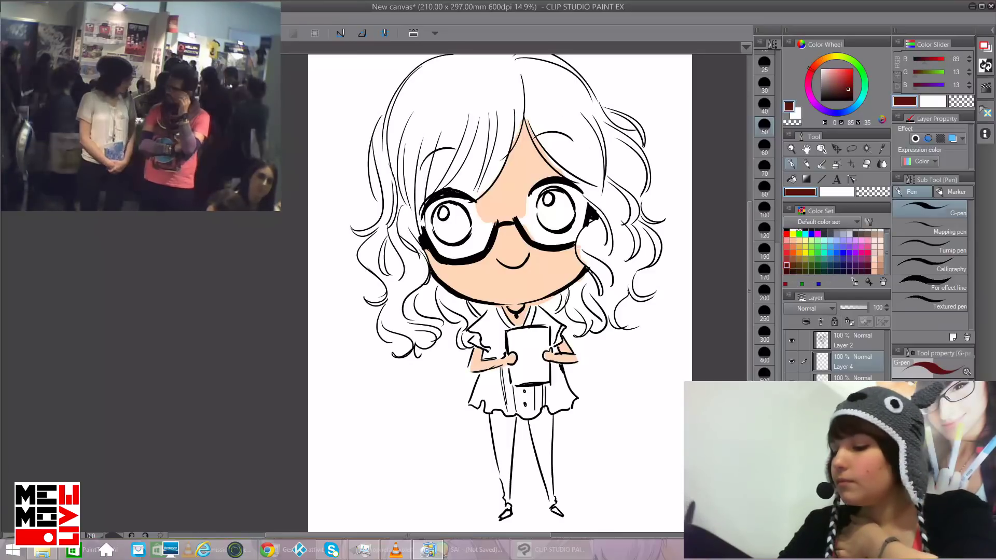
{"action": "left_click_drag", "start_coordinate": [529, 99], "coordinate": [575, 168]}
{"action": "left_click", "coordinate": [765, 229]}
{"action": "mouse_move", "coordinate": [533, 100]}
{"action": "left_mouse_down"}
{"action": "mouse_move", "coordinate": [561, 150]}
{"action": "mouse_move", "coordinate": [537, 131]}
{"action": "mouse_move", "coordinate": [525, 104]}
{"action": "mouse_move", "coordinate": [578, 182]}
{"action": "mouse_move", "coordinate": [529, 110]}
{"action": "mouse_move", "coordinate": [592, 187]}
{"action": "mouse_move", "coordinate": [538, 96]}
{"action": "mouse_move", "coordinate": [577, 150]}
{"action": "mouse_move", "coordinate": [536, 100]}
{"action": "mouse_move", "coordinate": [548, 102]}
{"action": "mouse_move", "coordinate": [546, 83]}
{"action": "mouse_move", "coordinate": [601, 160]}
{"action": "mouse_move", "coordinate": [570, 96]}
{"action": "mouse_move", "coordinate": [591, 135]}
{"action": "left_mouse_up"}
{"action": "mouse_move", "coordinate": [563, 97]}
{"action": "left_mouse_down"}
{"action": "mouse_move", "coordinate": [529, 78]}
{"action": "mouse_move", "coordinate": [592, 126]}
{"action": "mouse_move", "coordinate": [533, 72]}
{"action": "mouse_move", "coordinate": [597, 123]}
{"action": "mouse_move", "coordinate": [549, 70]}
{"action": "mouse_move", "coordinate": [582, 94]}
{"action": "mouse_move", "coordinate": [558, 74]}
{"action": "mouse_move", "coordinate": [599, 120]}
{"action": "left_mouse_up"}
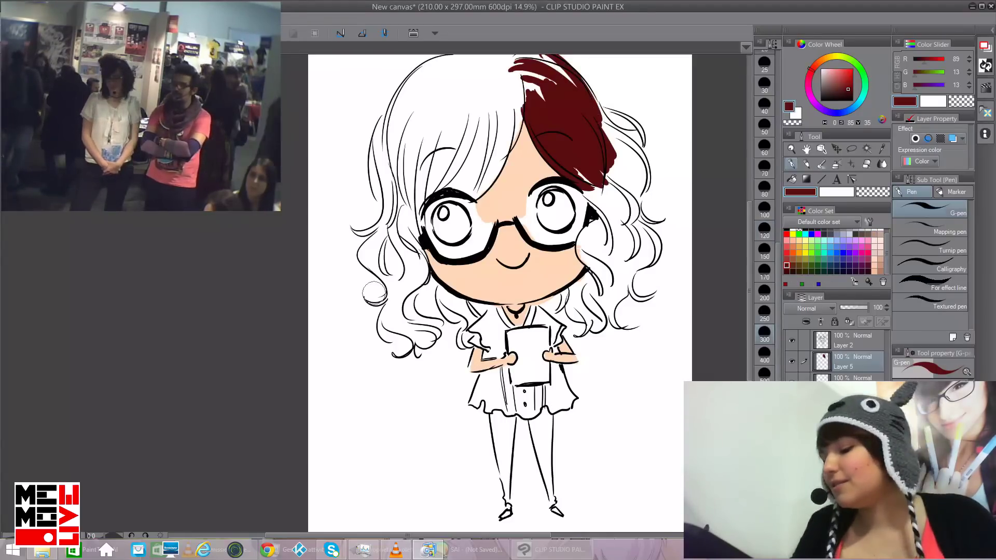
Step: Fill the crown, the fringe, the left-hand curls and the locks beside the right cheek with the dark red
{"action": "left_click_drag", "start_coordinate": [749, 262], "coordinate": [749, 249]}
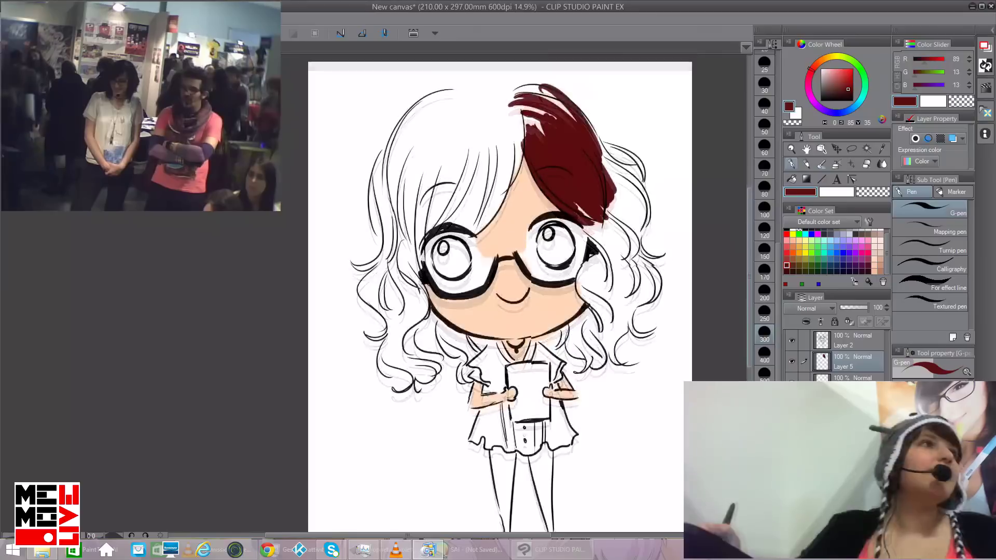
{"action": "mouse_move", "coordinate": [516, 127]}
{"action": "left_mouse_down"}
{"action": "mouse_move", "coordinate": [555, 130]}
{"action": "mouse_move", "coordinate": [508, 95]}
{"action": "mouse_move", "coordinate": [564, 120]}
{"action": "mouse_move", "coordinate": [524, 86]}
{"action": "mouse_move", "coordinate": [497, 102]}
{"action": "mouse_move", "coordinate": [535, 108]}
{"action": "mouse_move", "coordinate": [499, 146]}
{"action": "left_mouse_up"}
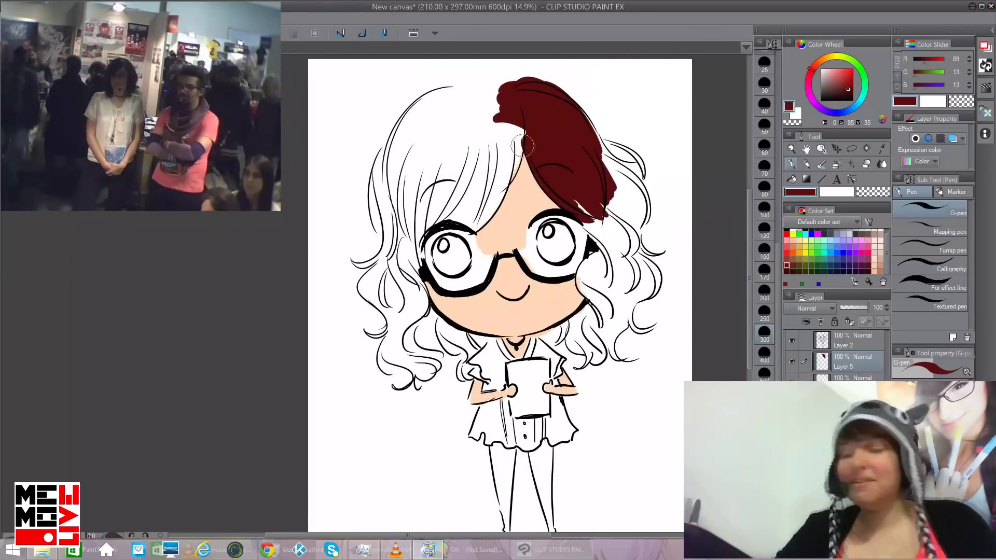
{"action": "mouse_move", "coordinate": [407, 148]}
{"action": "left_mouse_down"}
{"action": "mouse_move", "coordinate": [426, 115]}
{"action": "mouse_move", "coordinate": [476, 94]}
{"action": "mouse_move", "coordinate": [441, 96]}
{"action": "mouse_move", "coordinate": [507, 100]}
{"action": "mouse_move", "coordinate": [426, 129]}
{"action": "mouse_move", "coordinate": [438, 109]}
{"action": "mouse_move", "coordinate": [431, 172]}
{"action": "mouse_move", "coordinate": [449, 182]}
{"action": "mouse_move", "coordinate": [486, 132]}
{"action": "mouse_move", "coordinate": [479, 173]}
{"action": "mouse_move", "coordinate": [498, 173]}
{"action": "mouse_move", "coordinate": [519, 127]}
{"action": "mouse_move", "coordinate": [490, 186]}
{"action": "mouse_move", "coordinate": [509, 156]}
{"action": "mouse_move", "coordinate": [501, 180]}
{"action": "mouse_move", "coordinate": [510, 158]}
{"action": "mouse_move", "coordinate": [478, 192]}
{"action": "mouse_move", "coordinate": [481, 169]}
{"action": "mouse_move", "coordinate": [442, 205]}
{"action": "mouse_move", "coordinate": [476, 208]}
{"action": "mouse_move", "coordinate": [466, 222]}
{"action": "mouse_move", "coordinate": [483, 212]}
{"action": "mouse_move", "coordinate": [474, 227]}
{"action": "mouse_move", "coordinate": [507, 180]}
{"action": "mouse_move", "coordinate": [484, 209]}
{"action": "mouse_move", "coordinate": [425, 213]}
{"action": "mouse_move", "coordinate": [406, 247]}
{"action": "mouse_move", "coordinate": [425, 179]}
{"action": "mouse_move", "coordinate": [407, 221]}
{"action": "mouse_move", "coordinate": [392, 210]}
{"action": "mouse_move", "coordinate": [390, 245]}
{"action": "mouse_move", "coordinate": [381, 174]}
{"action": "mouse_move", "coordinate": [379, 206]}
{"action": "mouse_move", "coordinate": [431, 98]}
{"action": "mouse_move", "coordinate": [408, 116]}
{"action": "mouse_move", "coordinate": [386, 166]}
{"action": "mouse_move", "coordinate": [402, 122]}
{"action": "mouse_move", "coordinate": [396, 243]}
{"action": "mouse_move", "coordinate": [406, 283]}
{"action": "mouse_move", "coordinate": [417, 234]}
{"action": "mouse_move", "coordinate": [418, 315]}
{"action": "left_mouse_up"}
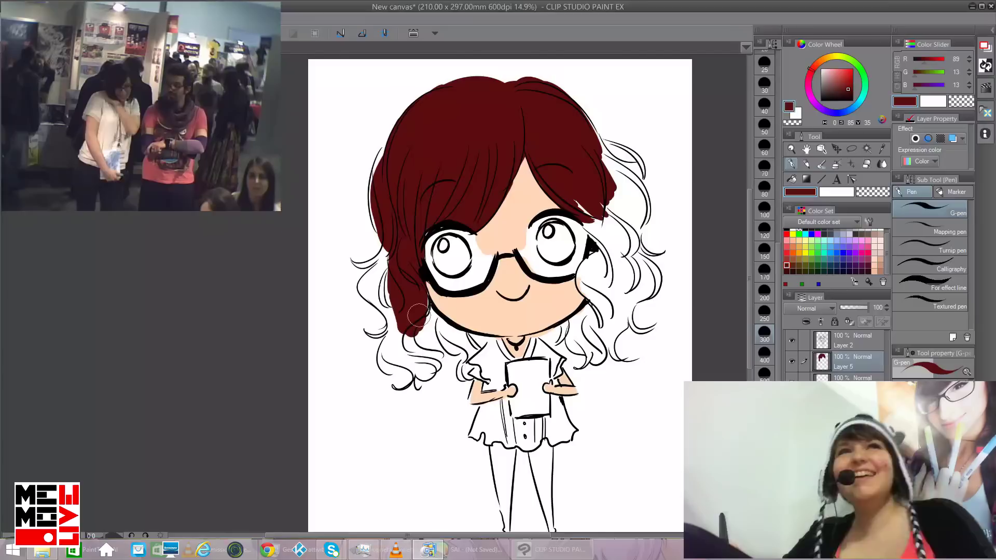
{"action": "mouse_move", "coordinate": [397, 226]}
{"action": "left_mouse_down"}
{"action": "mouse_move", "coordinate": [369, 291]}
{"action": "mouse_move", "coordinate": [388, 282]}
{"action": "mouse_move", "coordinate": [375, 273]}
{"action": "left_mouse_up"}
{"action": "mouse_move", "coordinate": [410, 314]}
{"action": "left_mouse_down"}
{"action": "mouse_move", "coordinate": [412, 343]}
{"action": "mouse_move", "coordinate": [395, 325]}
{"action": "mouse_move", "coordinate": [389, 358]}
{"action": "mouse_move", "coordinate": [418, 360]}
{"action": "mouse_move", "coordinate": [423, 332]}
{"action": "mouse_move", "coordinate": [439, 319]}
{"action": "mouse_move", "coordinate": [472, 351]}
{"action": "mouse_move", "coordinate": [465, 335]}
{"action": "mouse_move", "coordinate": [491, 342]}
{"action": "left_mouse_up"}
{"action": "mouse_move", "coordinate": [588, 208]}
{"action": "left_mouse_down"}
{"action": "mouse_move", "coordinate": [609, 251]}
{"action": "mouse_move", "coordinate": [602, 234]}
{"action": "mouse_move", "coordinate": [602, 266]}
{"action": "mouse_move", "coordinate": [589, 265]}
{"action": "mouse_move", "coordinate": [583, 288]}
{"action": "mouse_move", "coordinate": [591, 311]}
{"action": "mouse_move", "coordinate": [553, 334]}
{"action": "mouse_move", "coordinate": [563, 332]}
{"action": "left_mouse_up"}
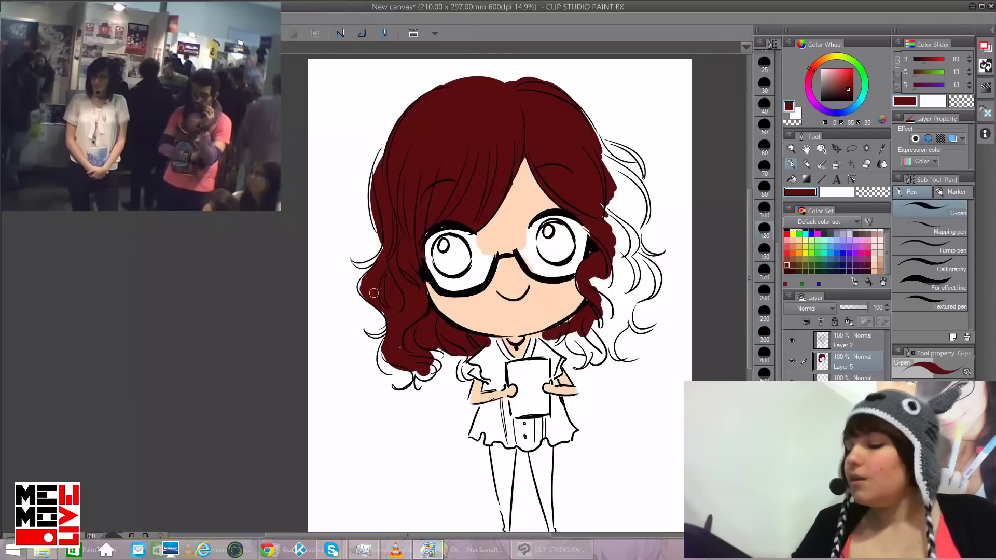
Step: Paint the remaining outer curls and strand tips on both sides of the hair dark red with brush size 120
{"action": "mouse_move", "coordinate": [604, 205]}
{"action": "left_mouse_down"}
{"action": "mouse_move", "coordinate": [592, 249]}
{"action": "mouse_move", "coordinate": [625, 242]}
{"action": "mouse_move", "coordinate": [627, 216]}
{"action": "mouse_move", "coordinate": [600, 157]}
{"action": "mouse_move", "coordinate": [642, 210]}
{"action": "mouse_move", "coordinate": [594, 149]}
{"action": "mouse_move", "coordinate": [634, 229]}
{"action": "mouse_move", "coordinate": [622, 187]}
{"action": "left_mouse_up"}
{"action": "mouse_move", "coordinate": [597, 135]}
{"action": "left_mouse_down"}
{"action": "mouse_move", "coordinate": [630, 196]}
{"action": "mouse_move", "coordinate": [611, 148]}
{"action": "mouse_move", "coordinate": [631, 156]}
{"action": "left_mouse_up"}
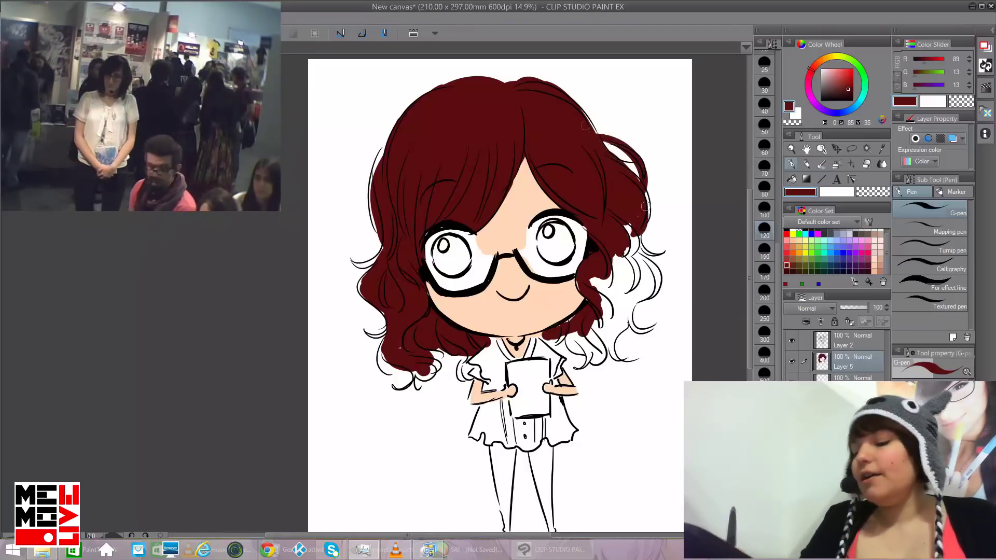
{"action": "mouse_move", "coordinate": [386, 197]}
{"action": "left_mouse_down"}
{"action": "mouse_move", "coordinate": [355, 267]}
{"action": "mouse_move", "coordinate": [387, 245]}
{"action": "left_mouse_up"}
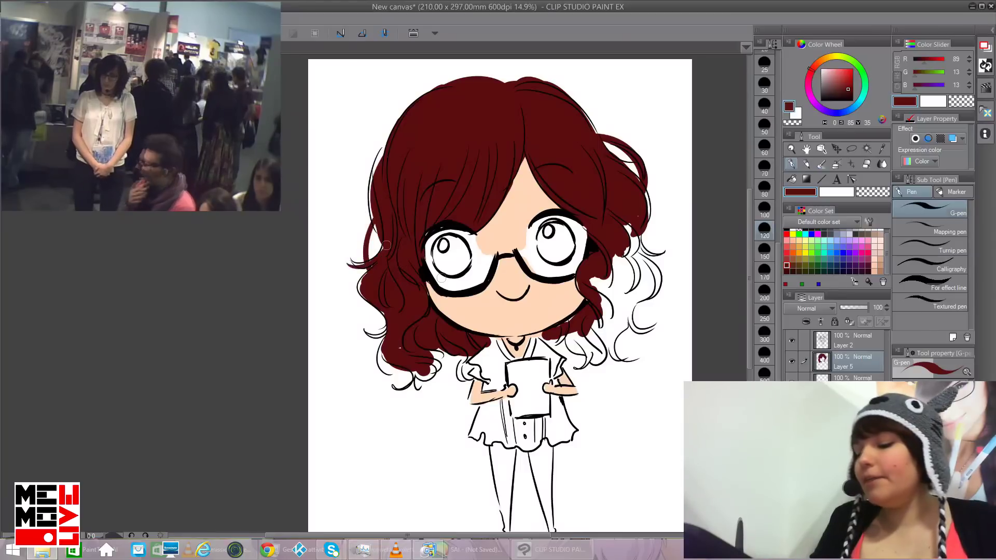
{"action": "mouse_move", "coordinate": [455, 347]}
{"action": "left_mouse_down"}
{"action": "mouse_move", "coordinate": [434, 363]}
{"action": "mouse_move", "coordinate": [440, 379]}
{"action": "mouse_move", "coordinate": [468, 357]}
{"action": "mouse_move", "coordinate": [464, 375]}
{"action": "mouse_move", "coordinate": [472, 369]}
{"action": "left_mouse_up"}
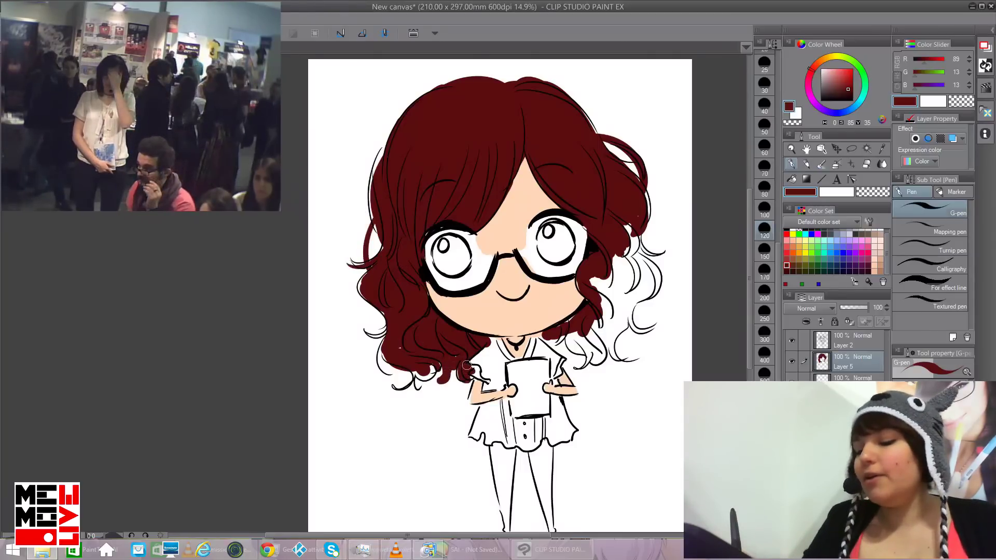
{"action": "left_click_drag", "start_coordinate": [376, 339], "coordinate": [389, 315]}
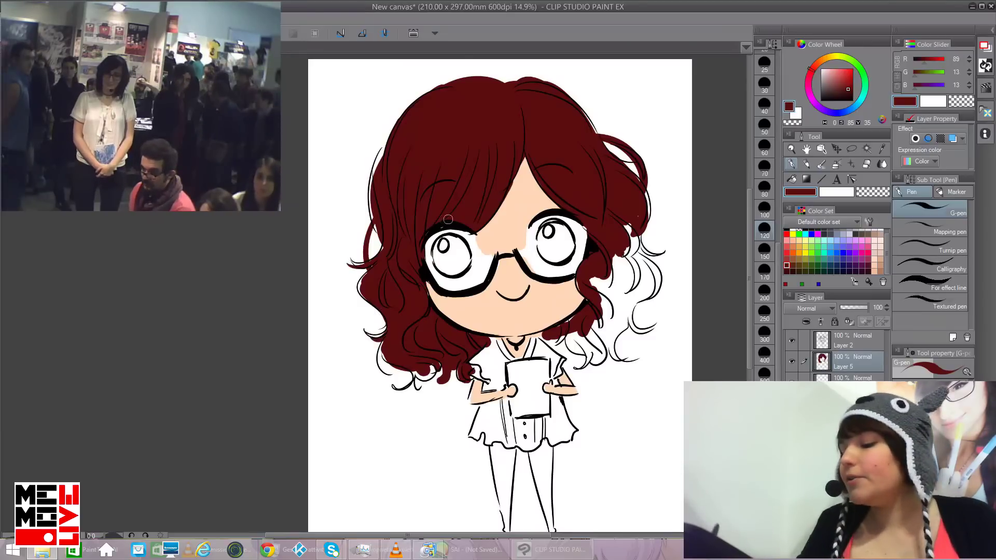
{"action": "mouse_move", "coordinate": [627, 252]}
{"action": "left_mouse_down"}
{"action": "mouse_move", "coordinate": [631, 214]}
{"action": "mouse_move", "coordinate": [645, 252]}
{"action": "mouse_move", "coordinate": [639, 221]}
{"action": "mouse_move", "coordinate": [629, 257]}
{"action": "mouse_move", "coordinate": [639, 185]}
{"action": "mouse_move", "coordinate": [641, 228]}
{"action": "left_mouse_up"}
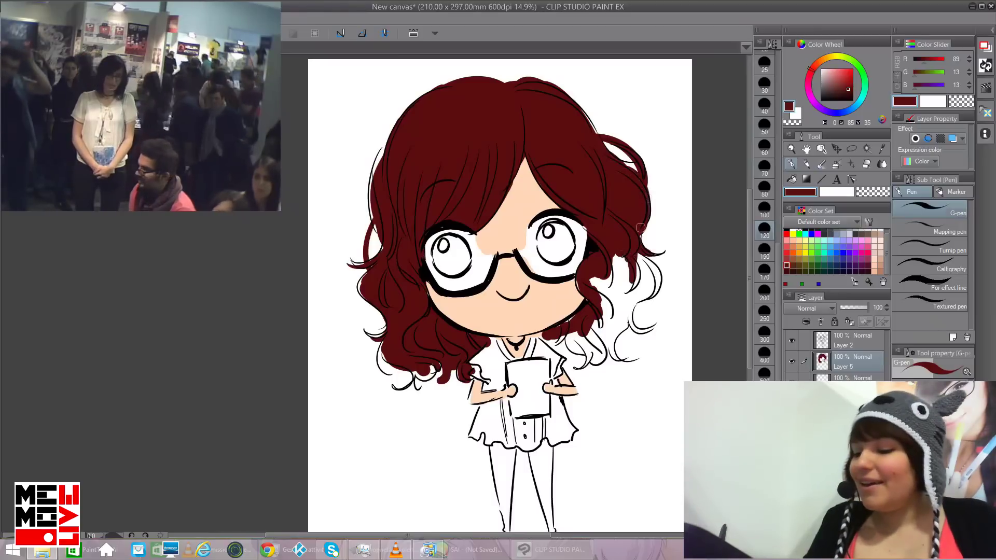
{"action": "left_click_drag", "start_coordinate": [582, 284], "coordinate": [569, 325]}
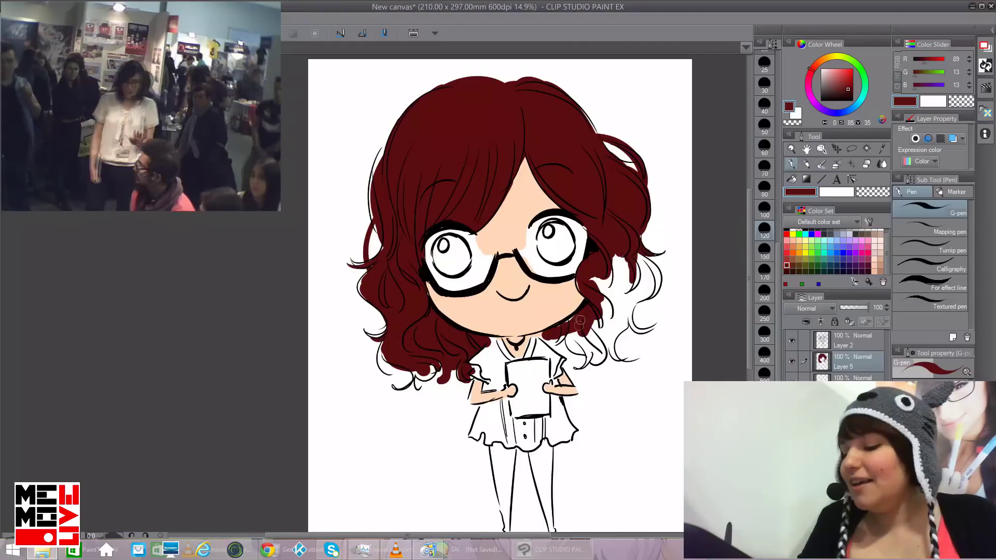
{"action": "mouse_move", "coordinate": [541, 333]}
{"action": "left_mouse_down"}
{"action": "mouse_move", "coordinate": [557, 346]}
{"action": "mouse_move", "coordinate": [559, 327]}
{"action": "mouse_move", "coordinate": [589, 358]}
{"action": "mouse_move", "coordinate": [581, 341]}
{"action": "mouse_move", "coordinate": [598, 325]}
{"action": "mouse_move", "coordinate": [609, 345]}
{"action": "mouse_move", "coordinate": [602, 315]}
{"action": "mouse_move", "coordinate": [607, 307]}
{"action": "mouse_move", "coordinate": [613, 333]}
{"action": "mouse_move", "coordinate": [622, 287]}
{"action": "mouse_move", "coordinate": [623, 318]}
{"action": "mouse_move", "coordinate": [600, 301]}
{"action": "mouse_move", "coordinate": [598, 275]}
{"action": "mouse_move", "coordinate": [583, 280]}
{"action": "mouse_move", "coordinate": [611, 260]}
{"action": "mouse_move", "coordinate": [625, 280]}
{"action": "mouse_move", "coordinate": [612, 243]}
{"action": "mouse_move", "coordinate": [627, 297]}
{"action": "mouse_move", "coordinate": [631, 278]}
{"action": "mouse_move", "coordinate": [626, 304]}
{"action": "mouse_move", "coordinate": [643, 263]}
{"action": "mouse_move", "coordinate": [642, 293]}
{"action": "mouse_move", "coordinate": [638, 255]}
{"action": "mouse_move", "coordinate": [643, 292]}
{"action": "mouse_move", "coordinate": [645, 266]}
{"action": "mouse_move", "coordinate": [648, 315]}
{"action": "left_mouse_up"}
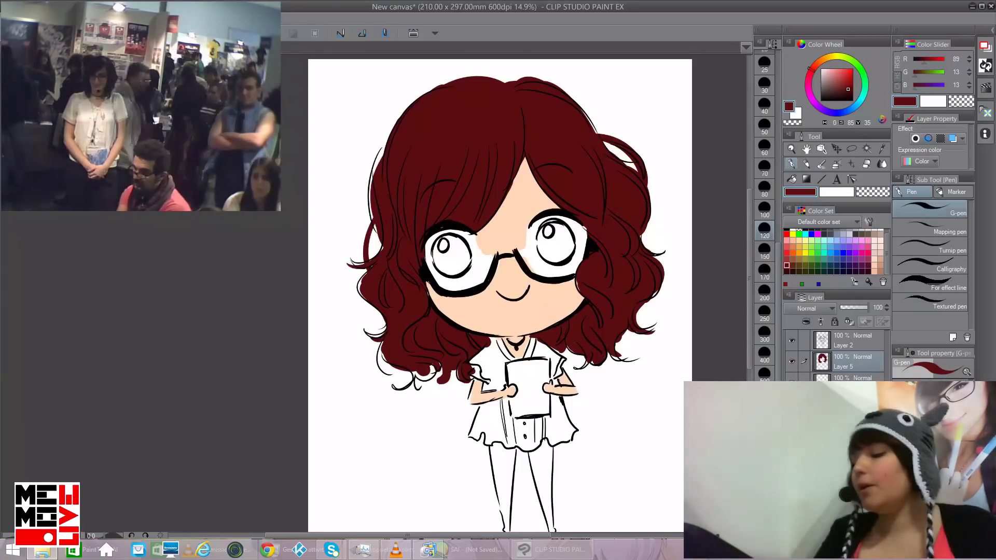
{"action": "left_click_drag", "start_coordinate": [750, 280], "coordinate": [749, 294]}
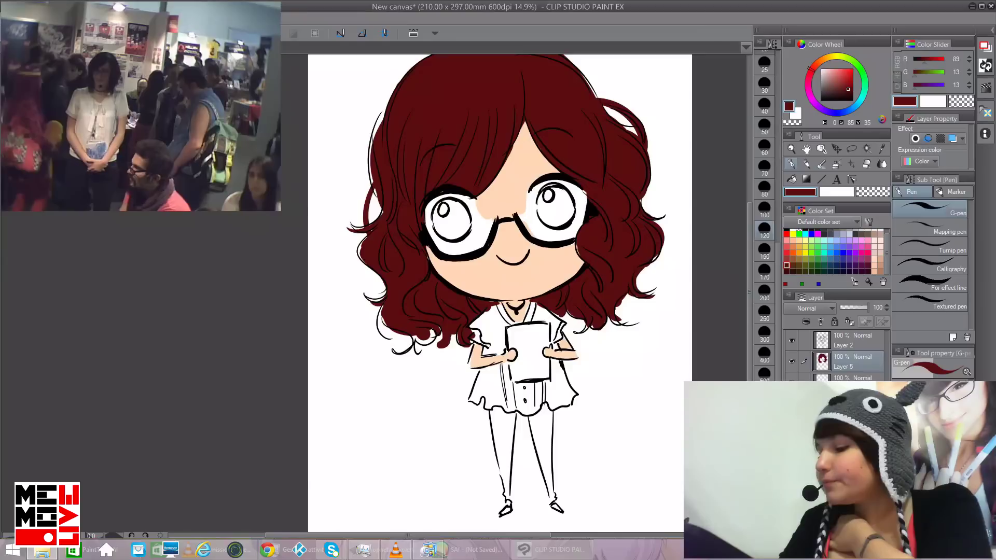
{"action": "mouse_move", "coordinate": [848, 86]}
{"action": "left_mouse_down"}
{"action": "mouse_move", "coordinate": [820, 59]}
{"action": "mouse_move", "coordinate": [846, 77]}
{"action": "left_mouse_up"}
{"action": "left_click", "coordinate": [819, 60]}
{"action": "left_click", "coordinate": [843, 74]}
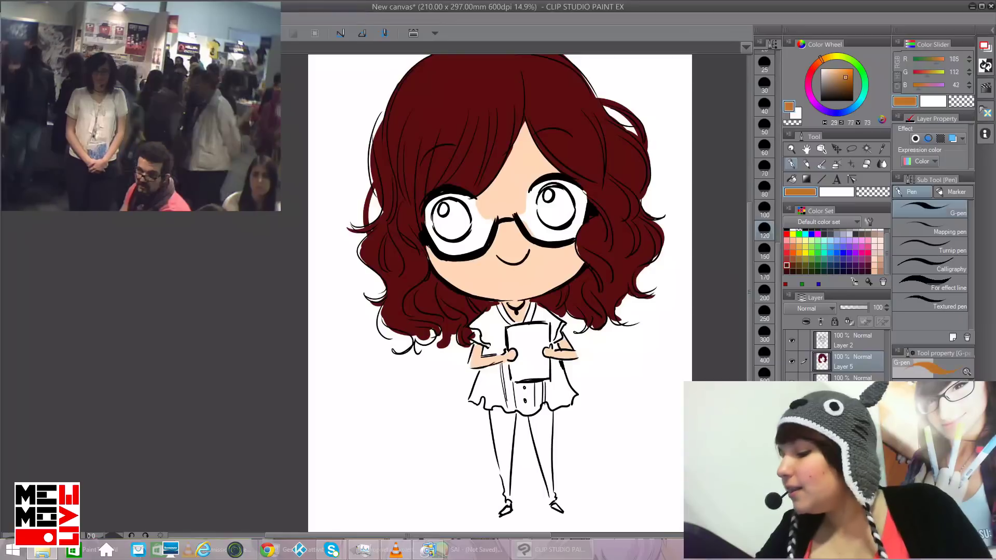
{"action": "left_click", "coordinate": [823, 58]}
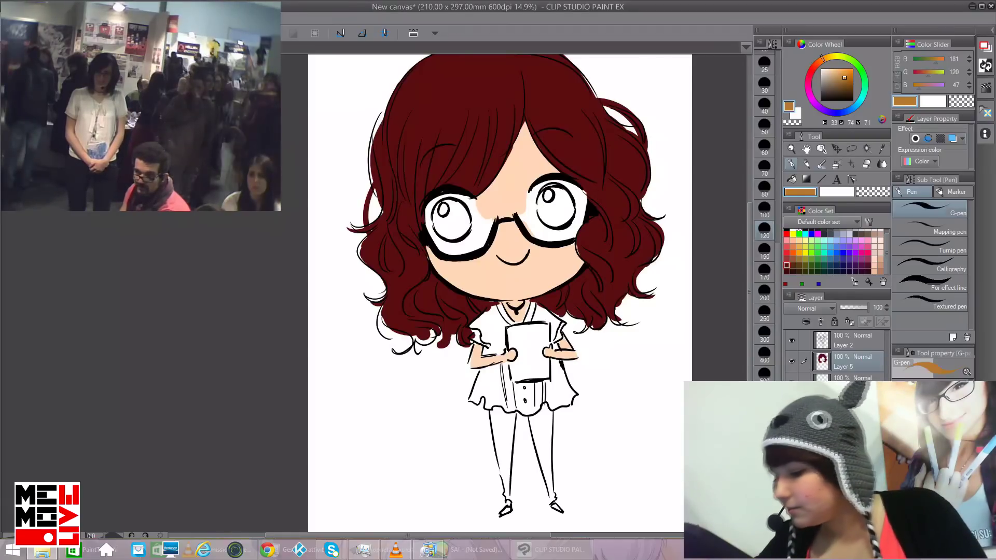
Step: Mix a lighter red from the dark red hair colour, with RGB values 169, 49, 49
{"action": "left_click", "coordinate": [787, 265]}
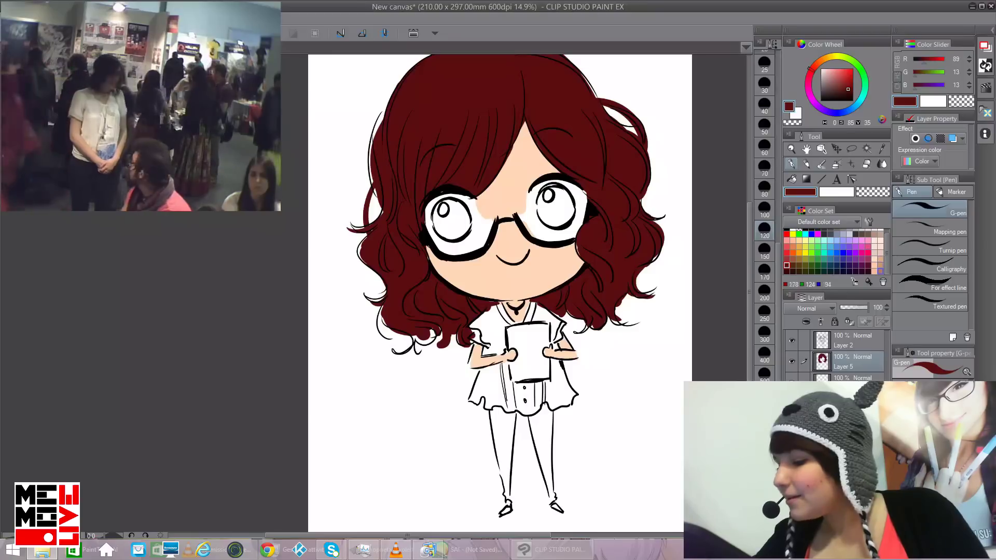
{"action": "left_click_drag", "start_coordinate": [848, 86], "coordinate": [842, 81]}
{"action": "left_click", "coordinate": [843, 79]}
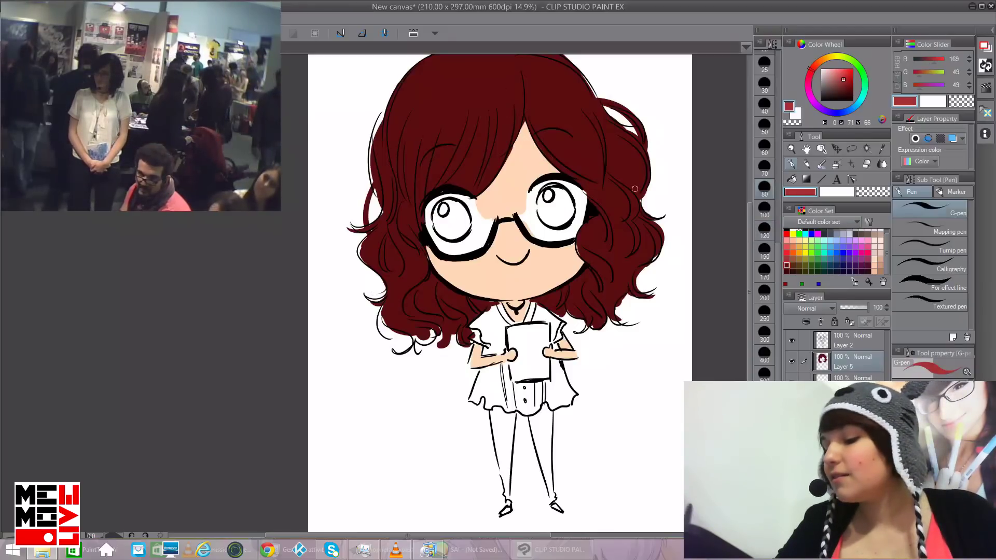
Step: Paint thin lighter red (RGB 169, 49, 49) highlight strands in the hair right of the parting with the G-pen at size 80
{"action": "left_click_drag", "start_coordinate": [524, 72], "coordinate": [570, 155]}
{"action": "left_click_drag", "start_coordinate": [525, 72], "coordinate": [568, 151]}
{"action": "left_click_drag", "start_coordinate": [546, 109], "coordinate": [563, 134]}
{"action": "left_click_drag", "start_coordinate": [559, 100], "coordinate": [576, 131]}
{"action": "left_click_drag", "start_coordinate": [565, 101], "coordinate": [579, 120]}
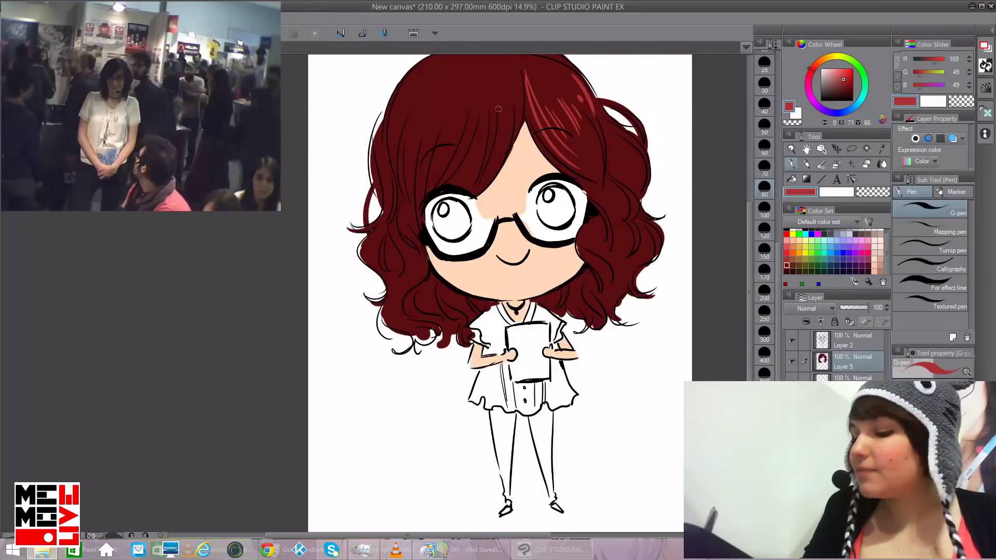
Step: Add lighter red highlight strands across the crown and fringe left of the parting and down the outer left side
{"action": "left_click_drag", "start_coordinate": [515, 99], "coordinate": [496, 155]}
{"action": "left_click_drag", "start_coordinate": [513, 75], "coordinate": [491, 159]}
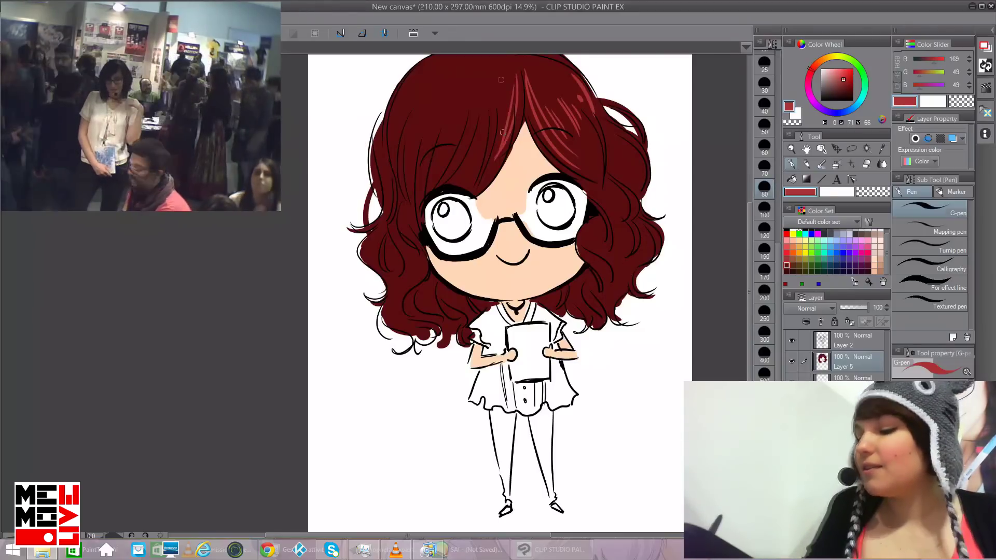
{"action": "left_click_drag", "start_coordinate": [501, 79], "coordinate": [484, 162]}
{"action": "left_click_drag", "start_coordinate": [494, 98], "coordinate": [484, 162]}
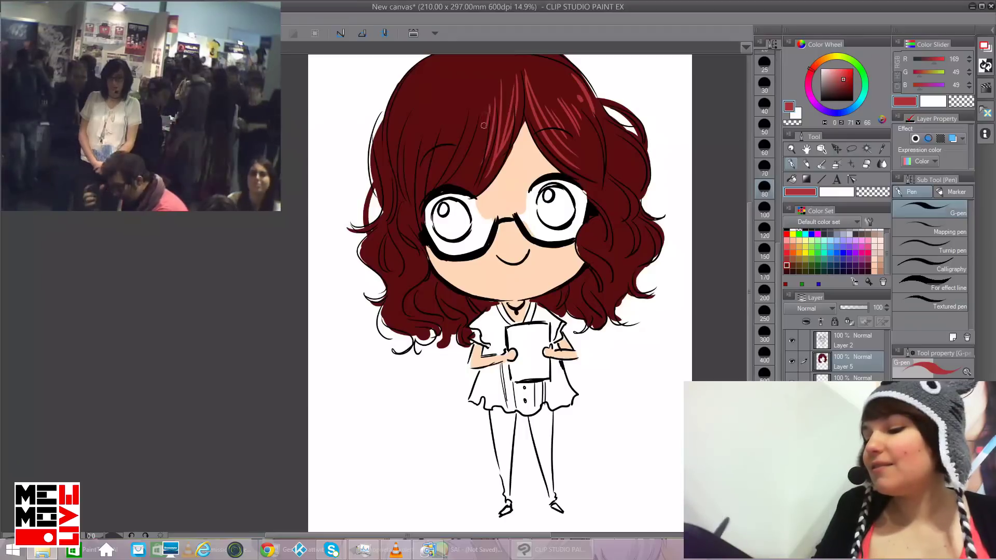
{"action": "left_click_drag", "start_coordinate": [476, 86], "coordinate": [449, 165]}
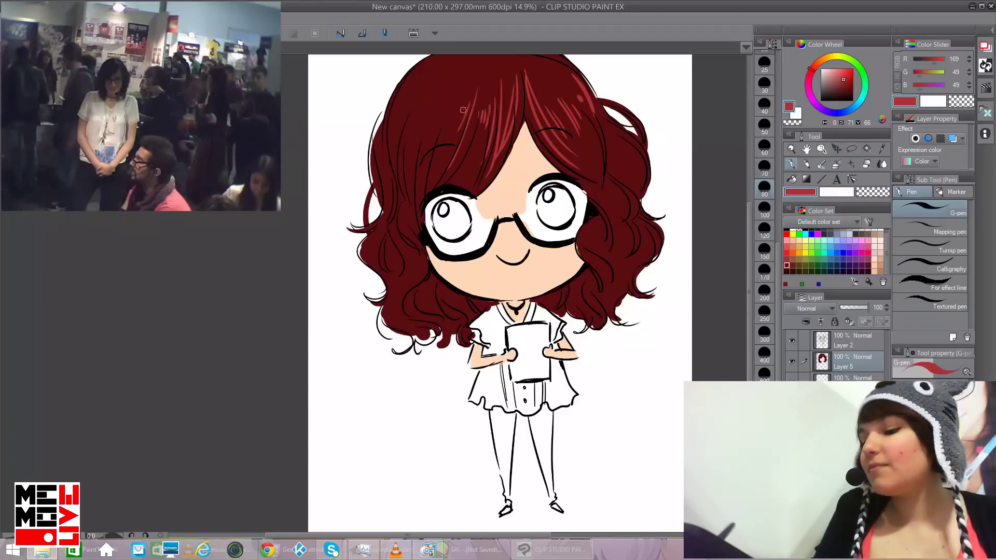
{"action": "left_click_drag", "start_coordinate": [463, 77], "coordinate": [430, 165]}
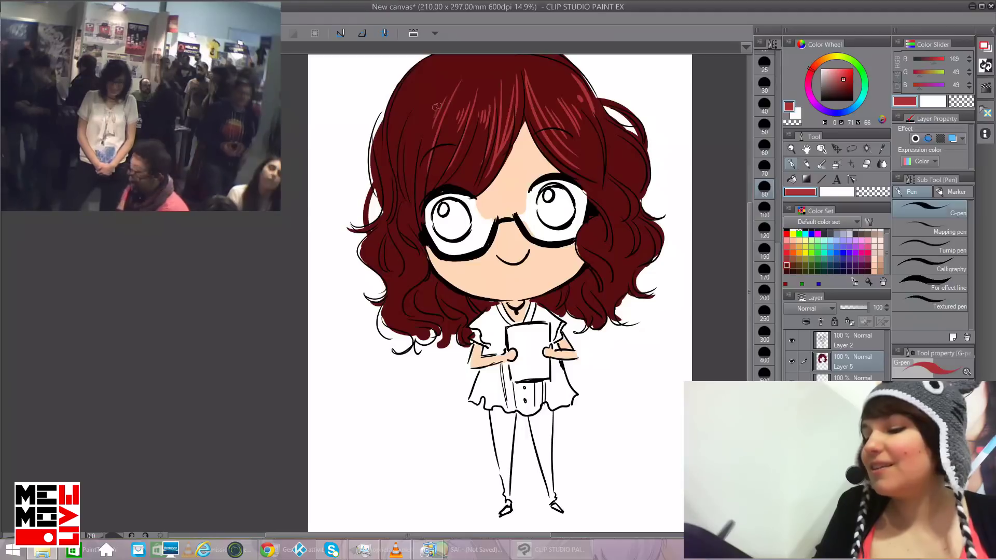
{"action": "left_click_drag", "start_coordinate": [445, 83], "coordinate": [414, 152]}
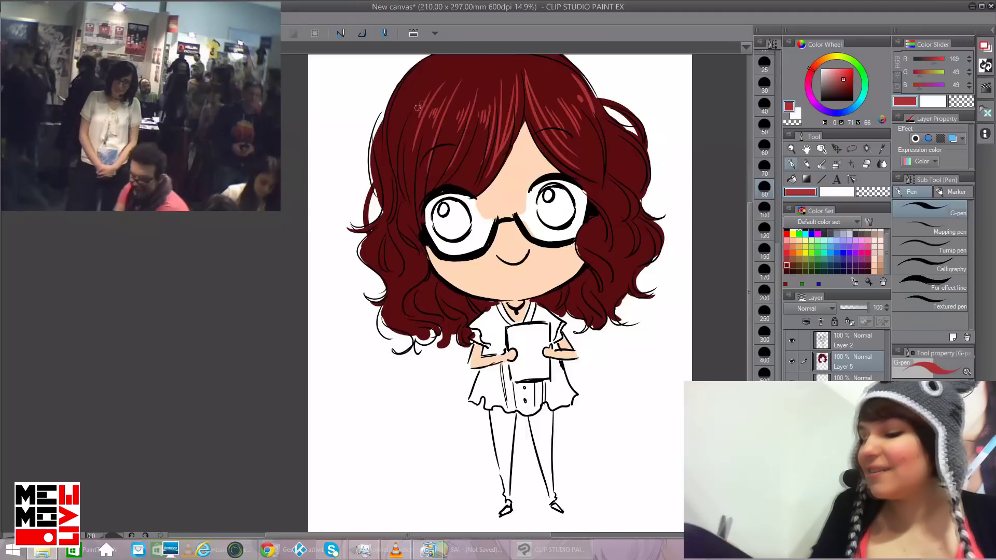
{"action": "mouse_move", "coordinate": [421, 76]}
{"action": "left_mouse_down"}
{"action": "mouse_move", "coordinate": [396, 136]}
{"action": "mouse_move", "coordinate": [401, 129]}
{"action": "mouse_move", "coordinate": [409, 193]}
{"action": "mouse_move", "coordinate": [392, 191]}
{"action": "mouse_move", "coordinate": [390, 156]}
{"action": "mouse_move", "coordinate": [384, 204]}
{"action": "mouse_move", "coordinate": [405, 224]}
{"action": "mouse_move", "coordinate": [406, 191]}
{"action": "mouse_move", "coordinate": [416, 245]}
{"action": "left_mouse_up"}
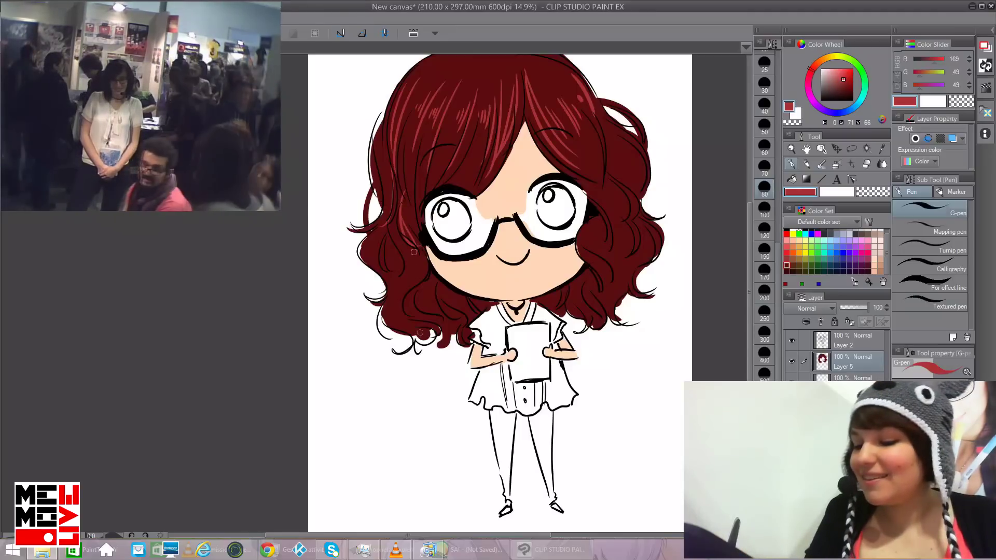
Step: Paint lighter red highlights along the wavy curls on both sides of the face, following the locks down to their tips
{"action": "mouse_move", "coordinate": [405, 206]}
{"action": "left_mouse_down"}
{"action": "mouse_move", "coordinate": [422, 280]}
{"action": "mouse_move", "coordinate": [397, 327]}
{"action": "left_mouse_up"}
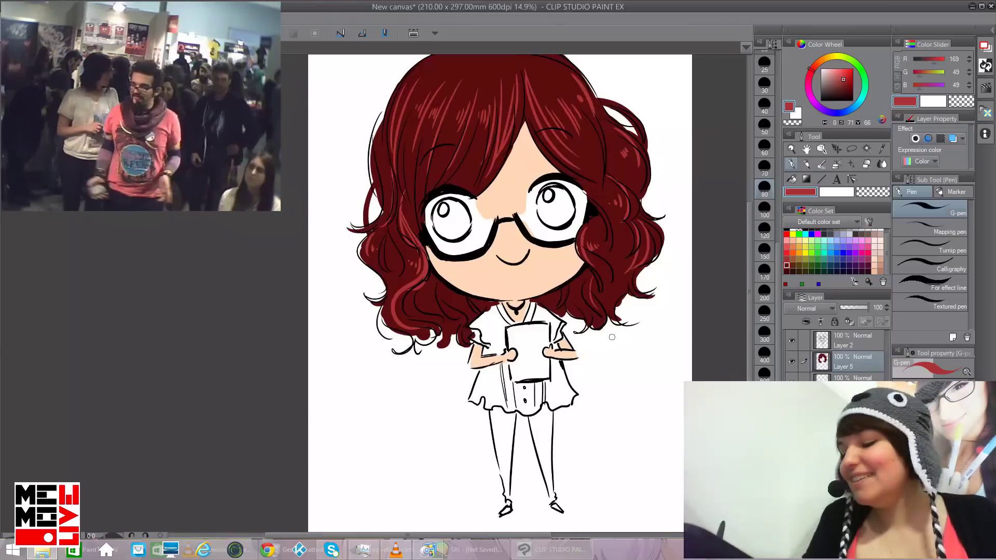
{"action": "left_click_drag", "start_coordinate": [416, 305], "coordinate": [439, 320]}
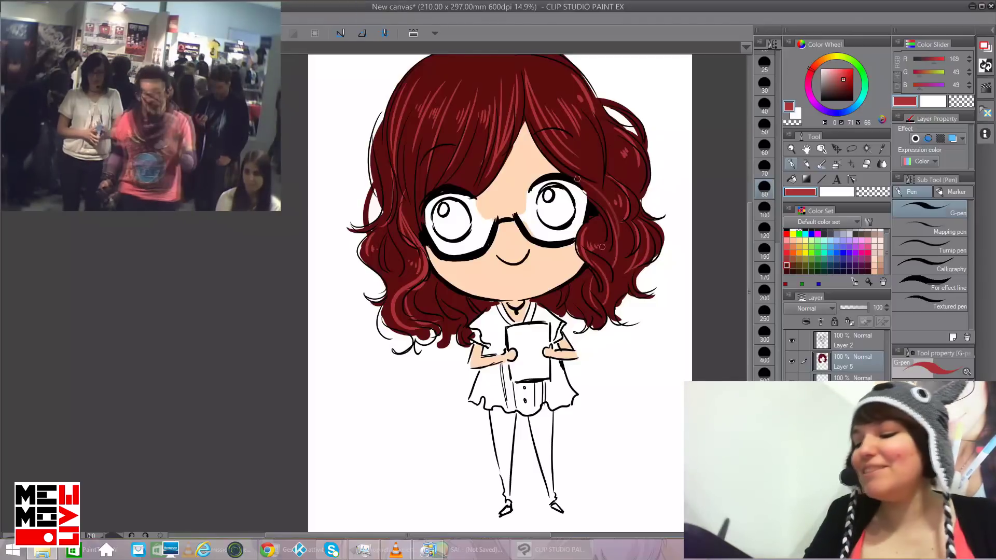
{"action": "left_click_drag", "start_coordinate": [416, 148], "coordinate": [416, 214]}
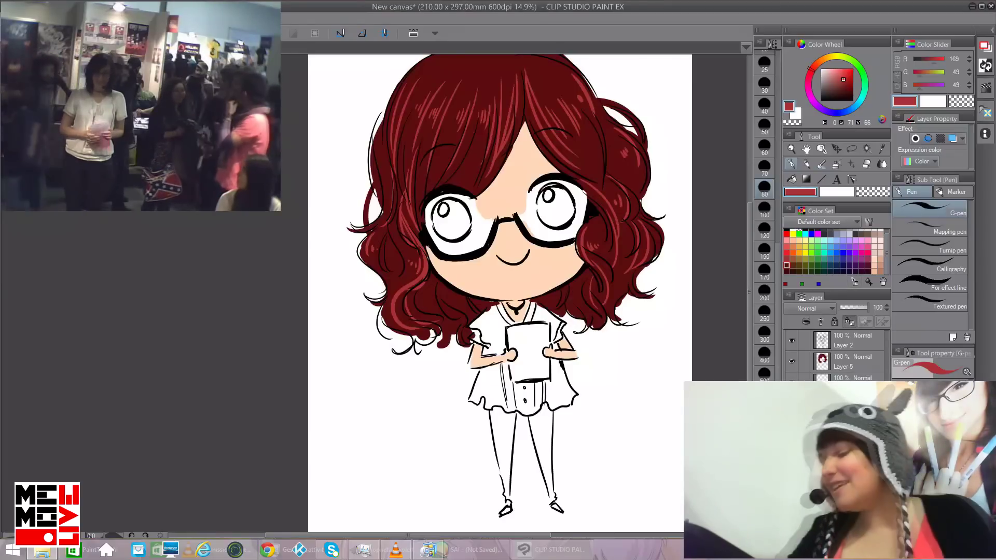
Step: Airbrush blush on both cheeks below the glasses with the Soft airbrush in pink (RGB 255, 111, 111)
{"action": "left_click", "coordinate": [838, 69]}
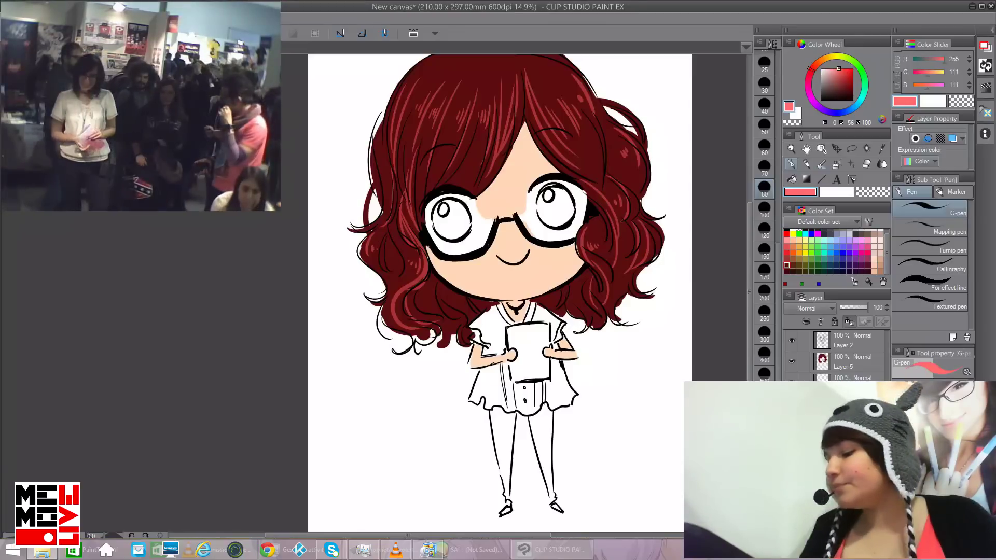
{"action": "left_click", "coordinate": [836, 164]}
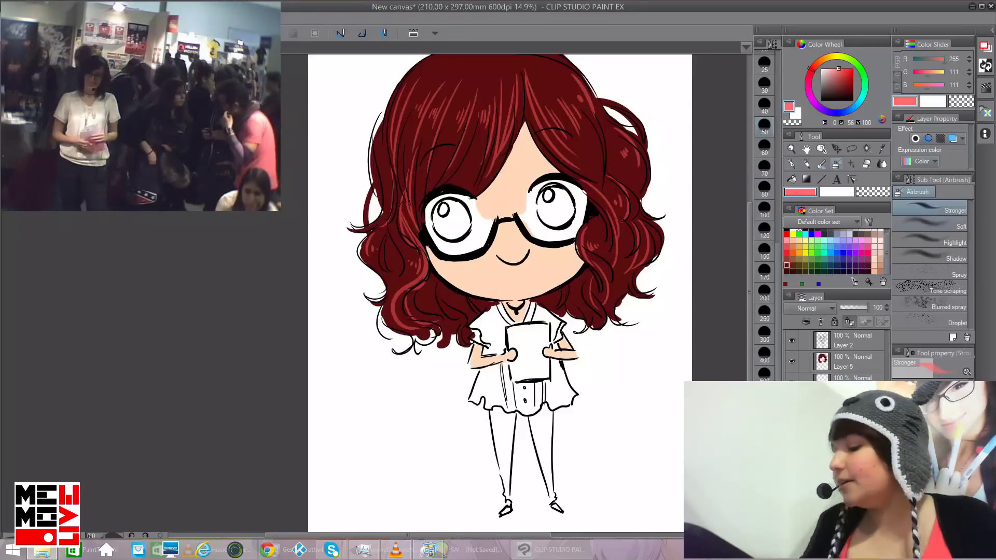
{"action": "left_click", "coordinate": [930, 223]}
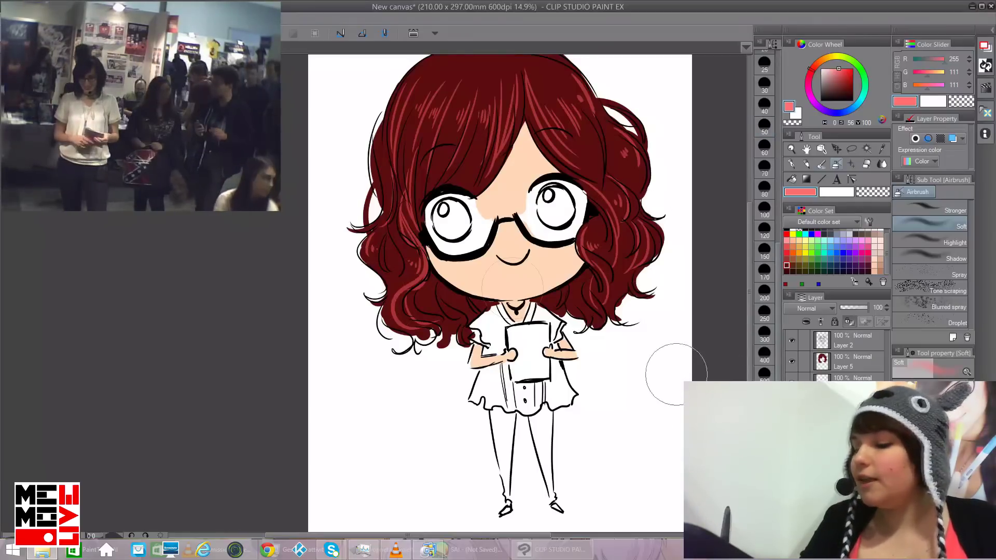
{"action": "left_click_drag", "start_coordinate": [445, 270], "coordinate": [441, 265]}
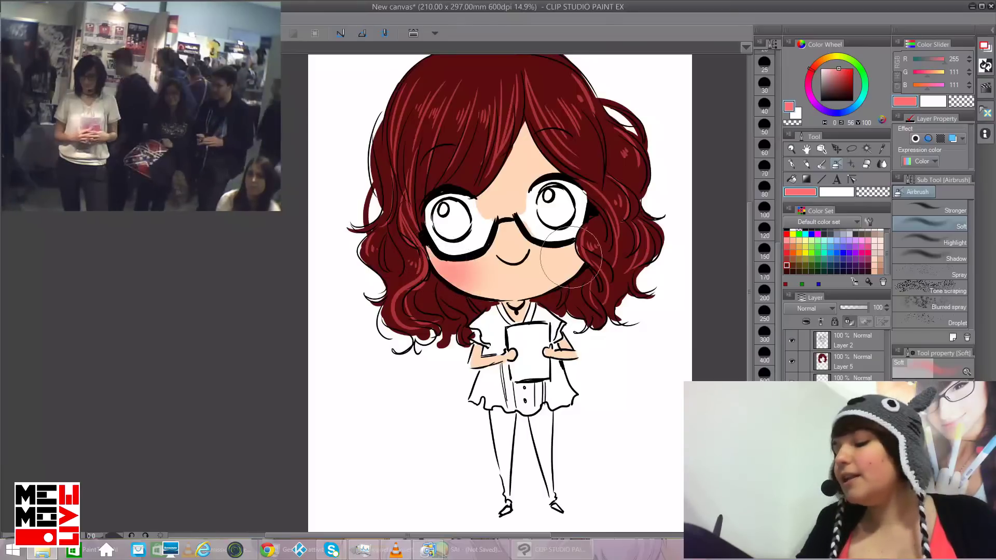
{"action": "left_click_drag", "start_coordinate": [576, 251], "coordinate": [571, 254]}
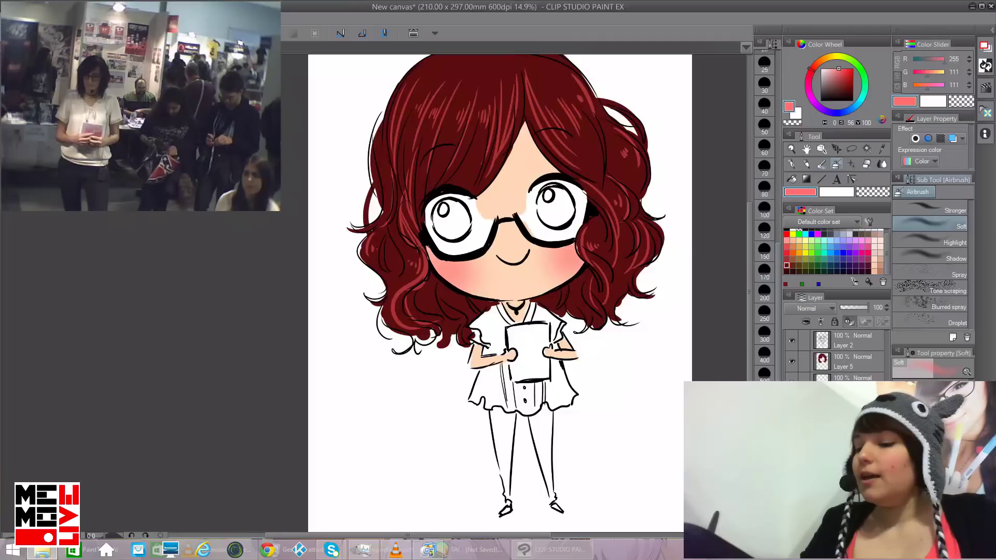
Step: Mix a darker peach (RGB 234, 171, 136) from the skin colour and softly shade the forehead beneath the hair with brush size 80
{"action": "left_click", "coordinate": [516, 172], "text": "alt"}
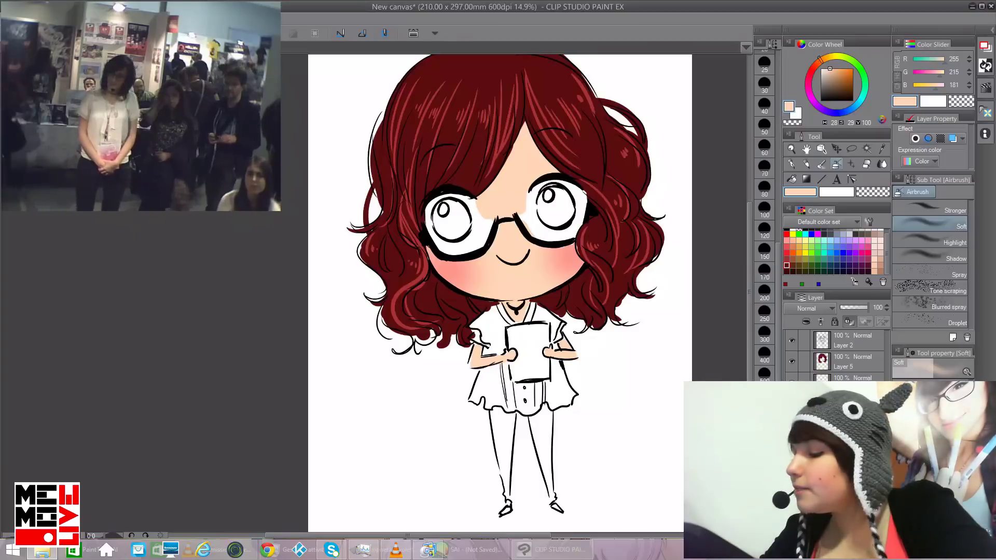
{"action": "left_click_drag", "start_coordinate": [831, 69], "coordinate": [834, 71]}
{"action": "left_click", "coordinate": [818, 61]}
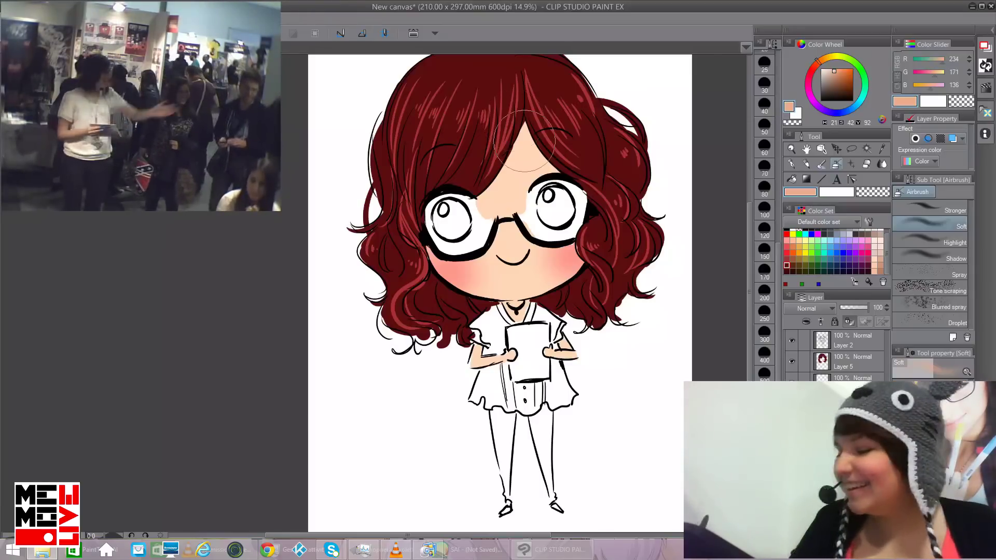
{"action": "left_click", "coordinate": [764, 188]}
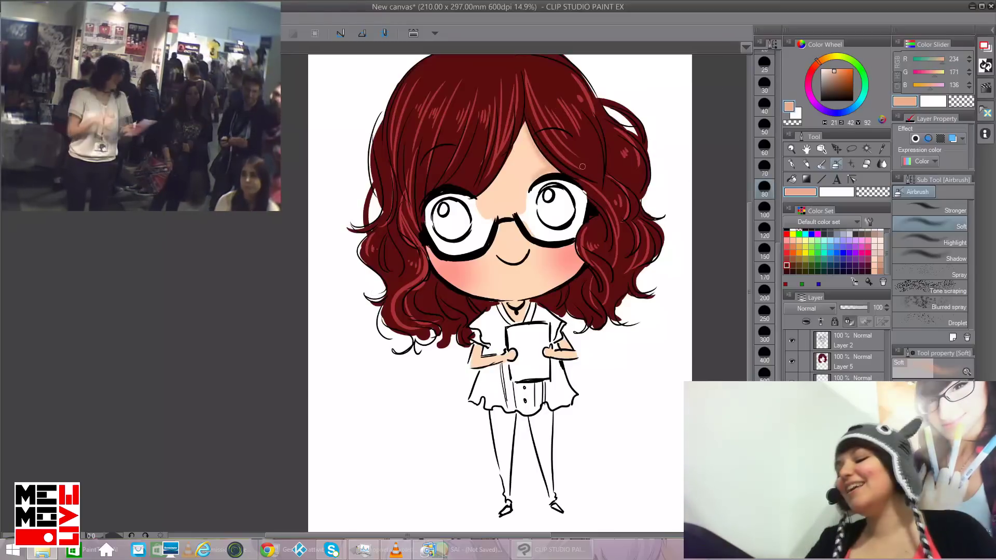
{"action": "key", "text": "p"}
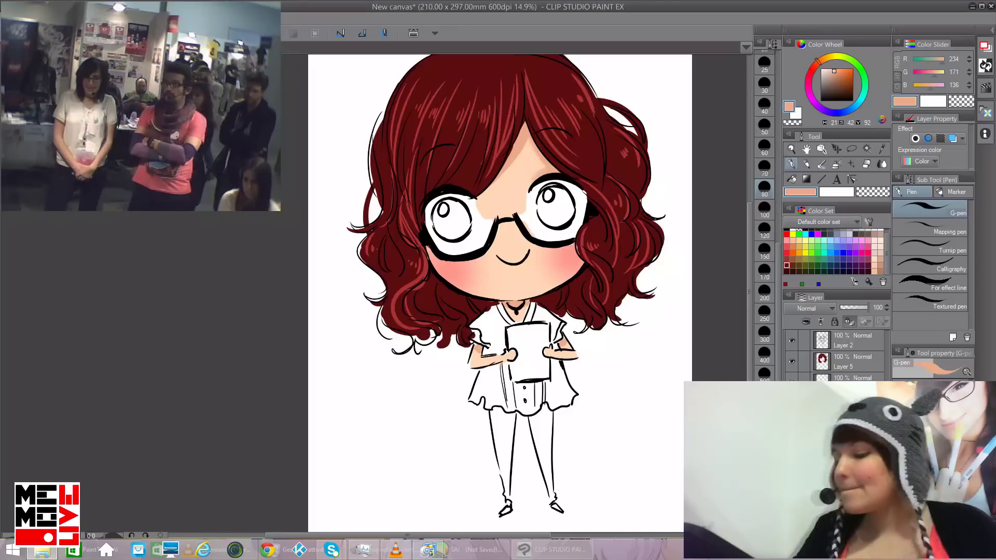
{"action": "key", "text": "b"}
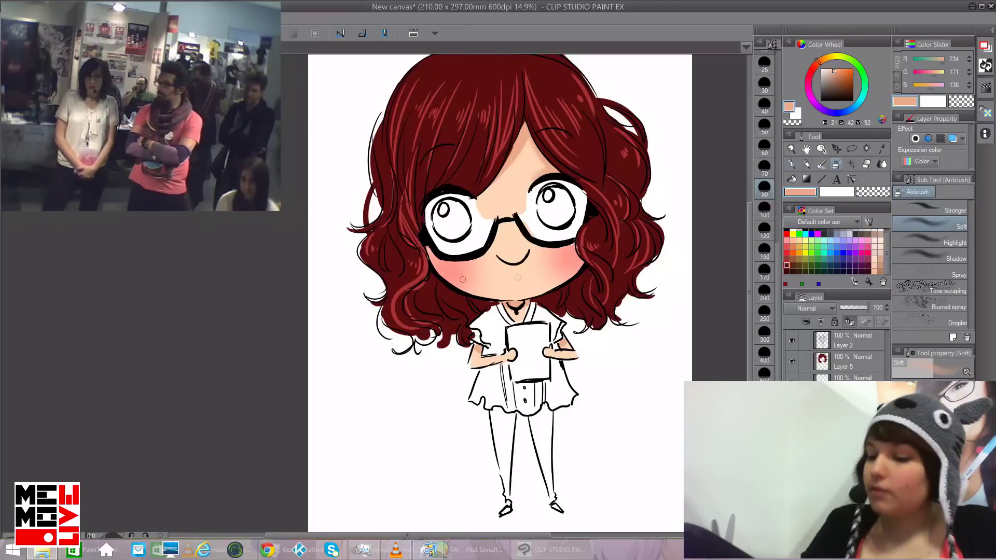
Step: Mix an orange (RGB 206, 102, 23) and fill both irises with the G-pen, leaving the small eye highlights white
{"action": "left_click", "coordinate": [453, 272], "text": "alt"}
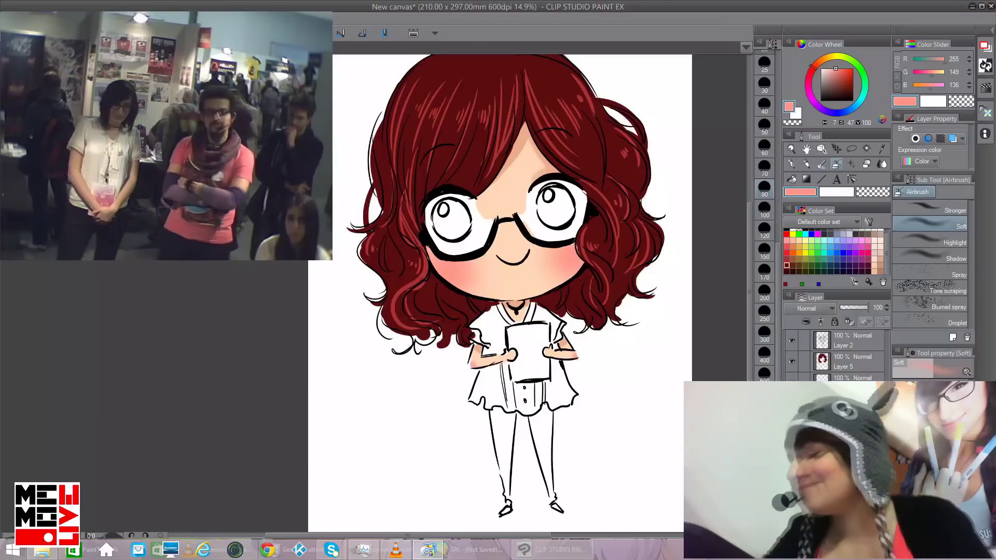
{"action": "left_click", "coordinate": [820, 60]}
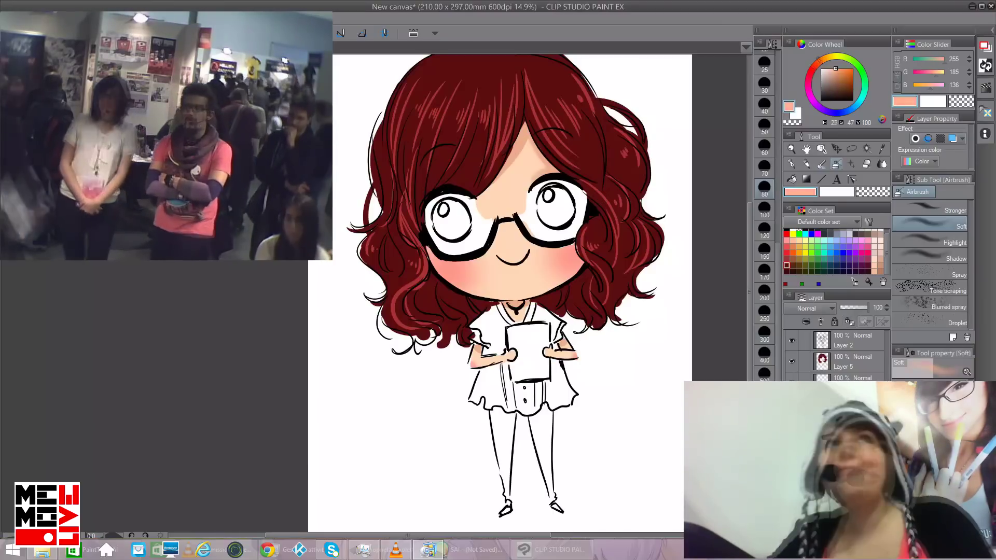
{"action": "left_click", "coordinate": [848, 74]}
{"action": "left_click", "coordinate": [848, 75]}
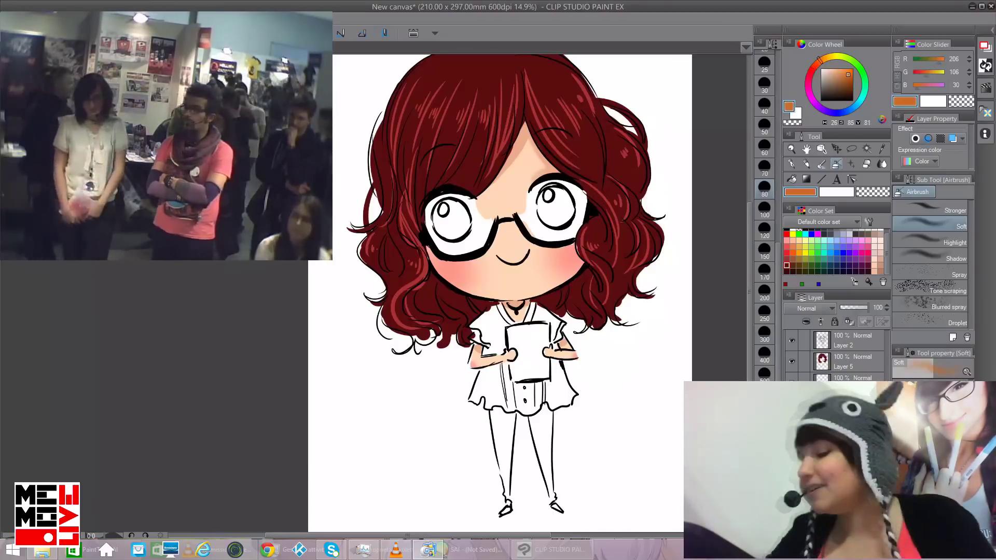
{"action": "left_click", "coordinate": [849, 75]}
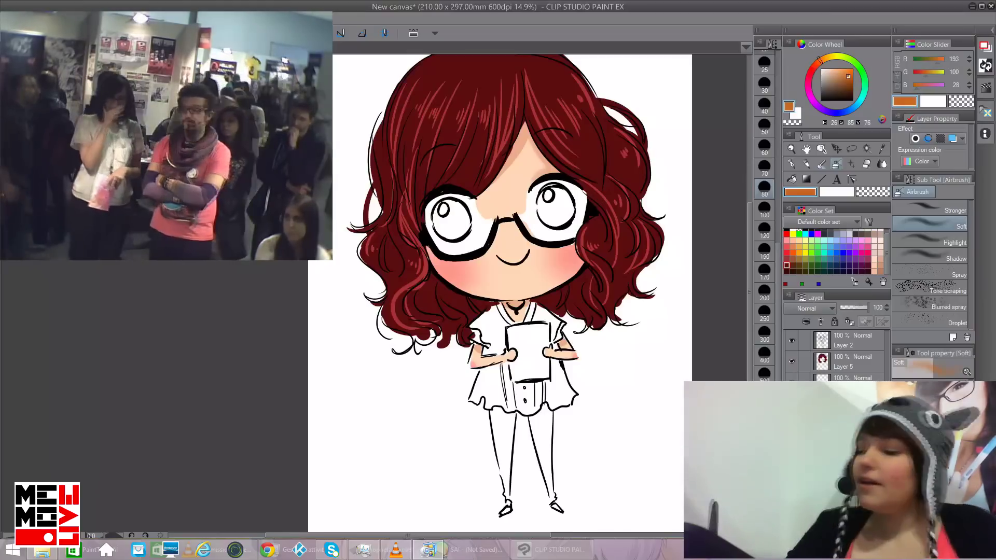
{"action": "mouse_move", "coordinate": [452, 235]}
{"action": "left_mouse_down"}
{"action": "mouse_move", "coordinate": [437, 229]}
{"action": "mouse_move", "coordinate": [456, 232]}
{"action": "left_mouse_up"}
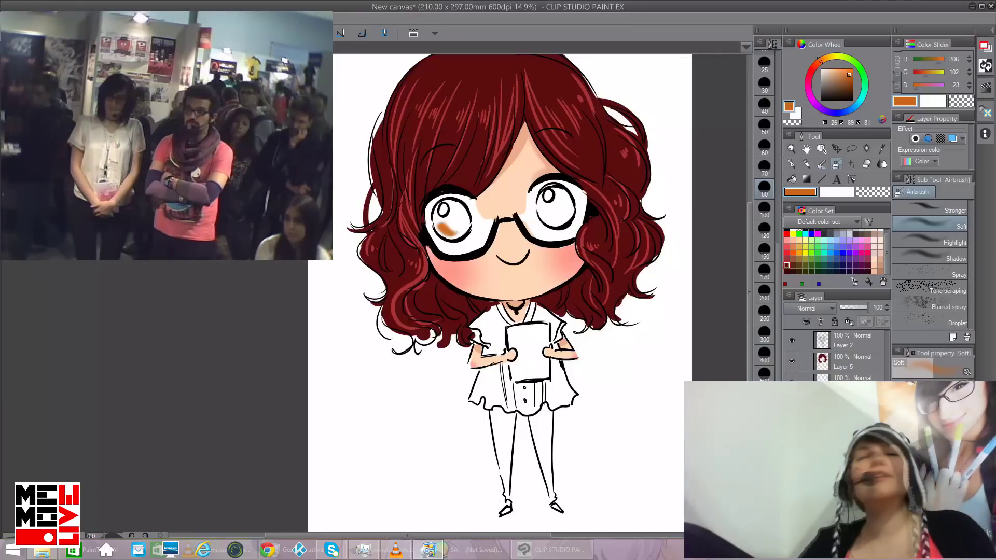
{"action": "key", "text": "p"}
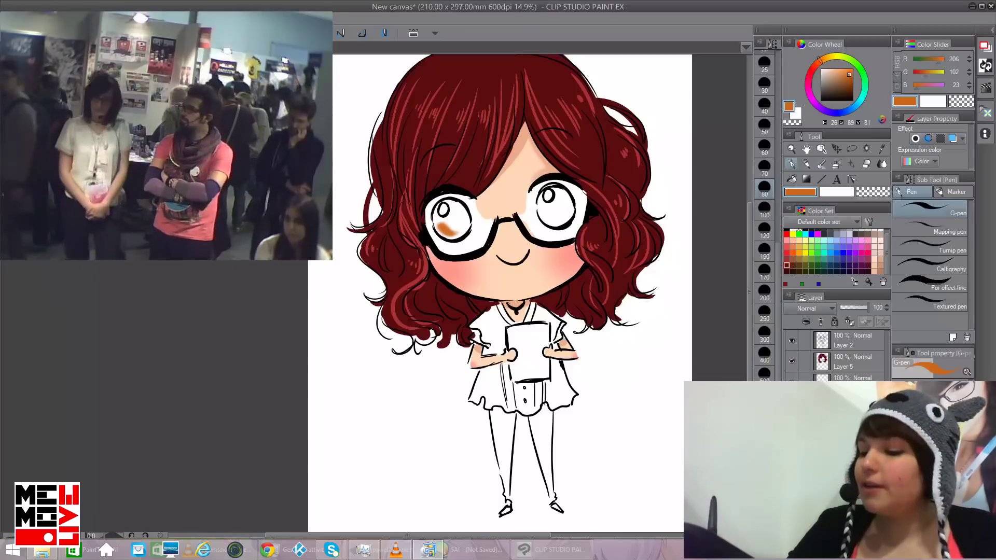
{"action": "mouse_move", "coordinate": [440, 225]}
{"action": "left_mouse_down"}
{"action": "mouse_move", "coordinate": [444, 233]}
{"action": "mouse_move", "coordinate": [467, 223]}
{"action": "left_mouse_up"}
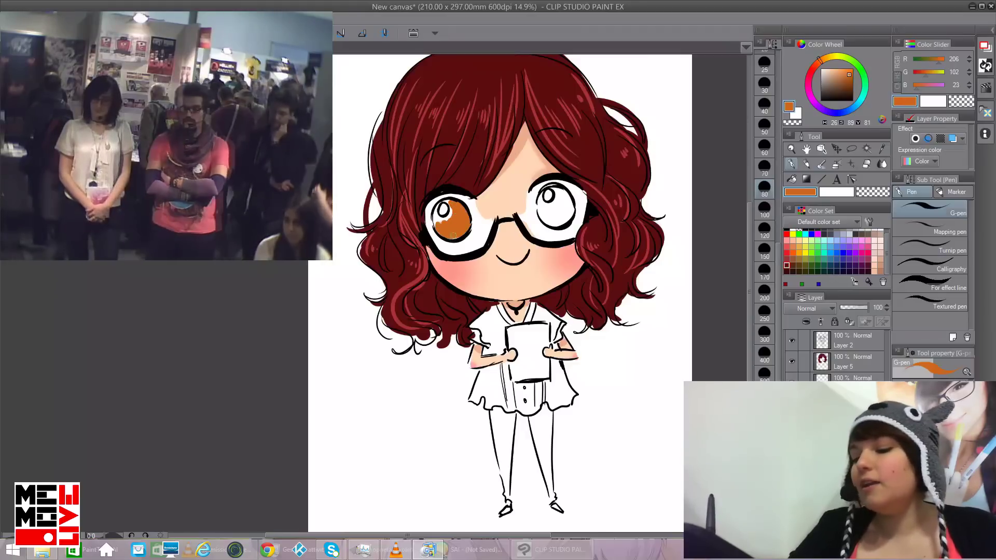
{"action": "left_click_drag", "start_coordinate": [439, 225], "coordinate": [436, 218]}
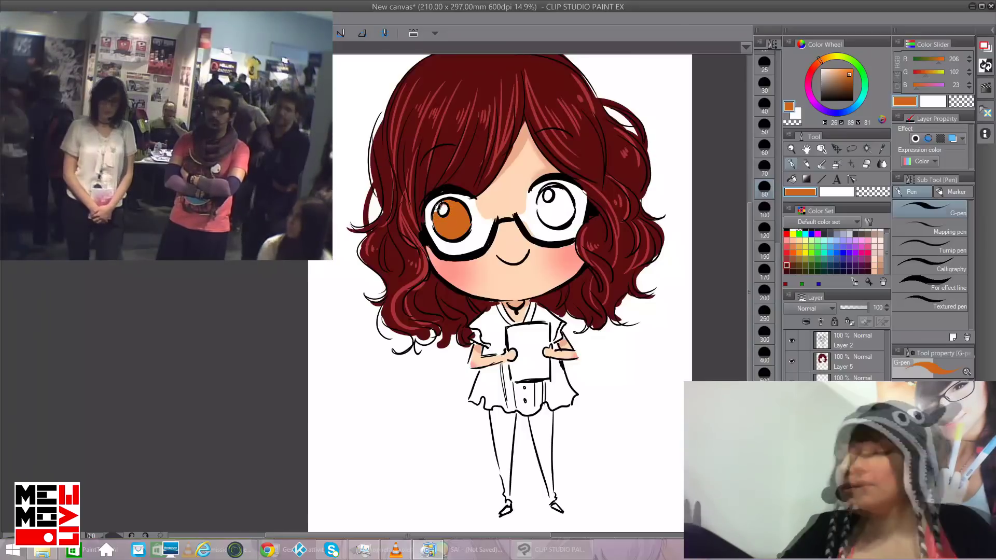
{"action": "mouse_move", "coordinate": [544, 210]}
{"action": "left_mouse_down"}
{"action": "mouse_move", "coordinate": [554, 215]}
{"action": "mouse_move", "coordinate": [562, 218]}
{"action": "mouse_move", "coordinate": [562, 197]}
{"action": "left_mouse_up"}
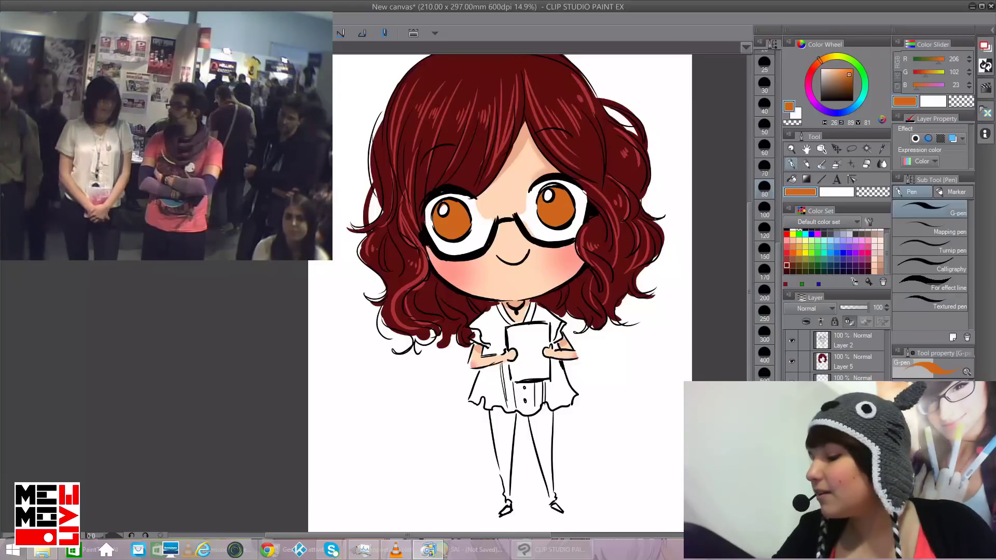
Step: Paint darker brown (RGB 144, 62, 0) centres in both irises and small dots along their lower rims with brush size 50
{"action": "left_click_drag", "start_coordinate": [848, 75], "coordinate": [849, 75]}
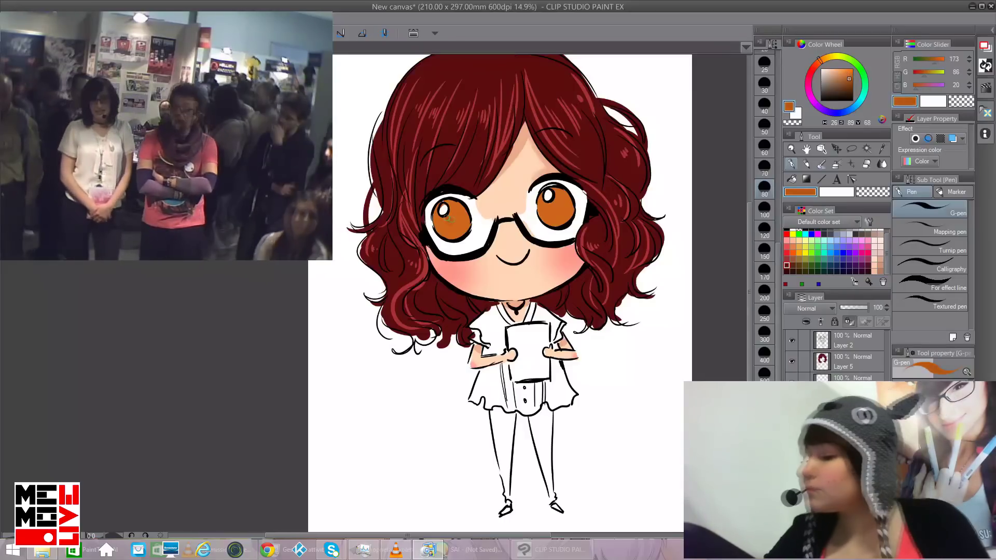
{"action": "left_click_drag", "start_coordinate": [447, 217], "coordinate": [456, 224]}
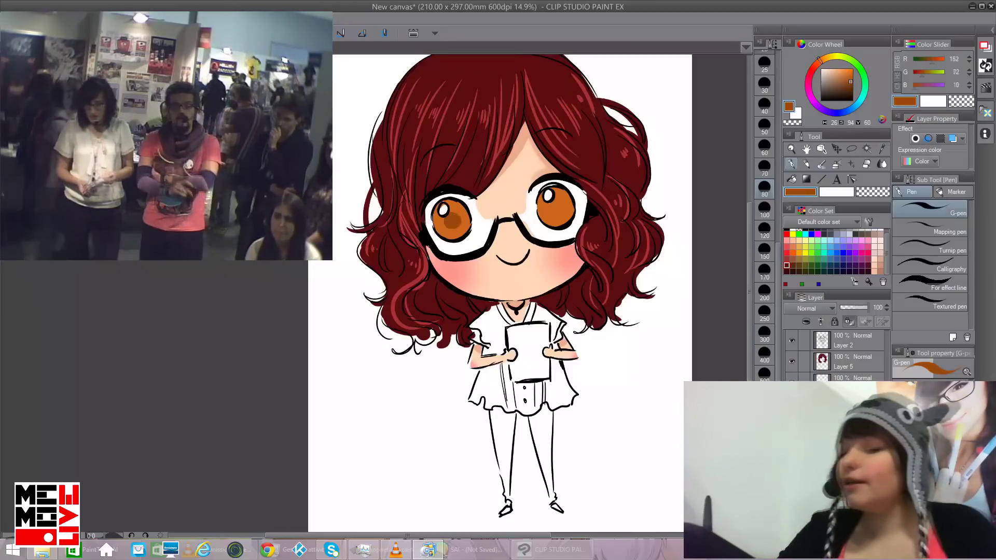
{"action": "left_click", "coordinate": [853, 83]}
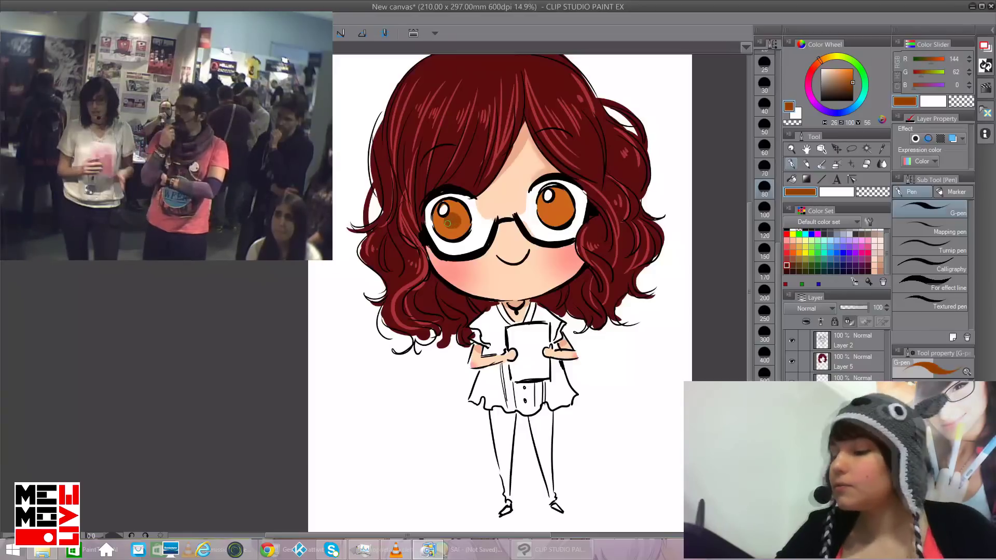
{"action": "left_click_drag", "start_coordinate": [452, 226], "coordinate": [457, 222]}
{"action": "mouse_move", "coordinate": [554, 203]}
{"action": "left_mouse_down"}
{"action": "mouse_move", "coordinate": [559, 213]}
{"action": "mouse_move", "coordinate": [553, 206]}
{"action": "left_mouse_up"}
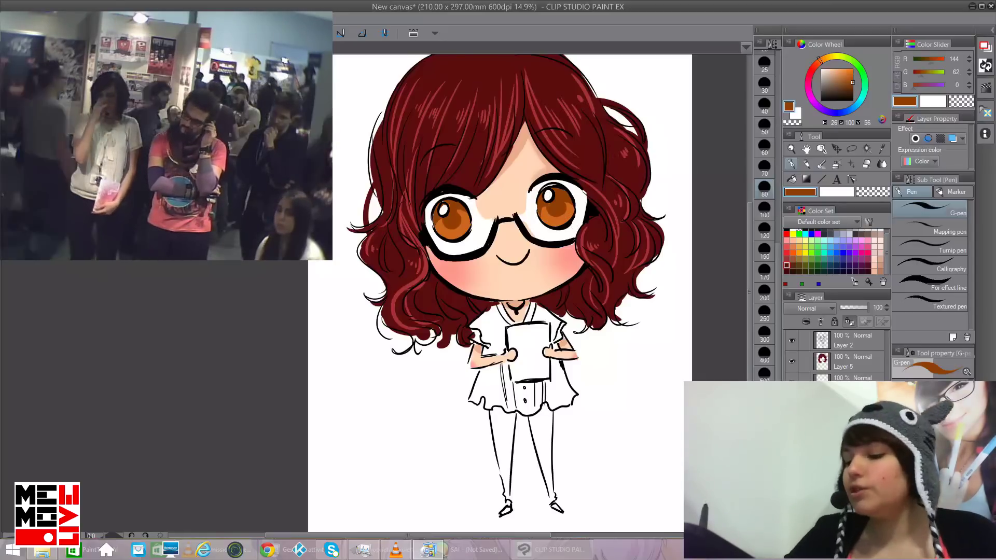
{"action": "left_click", "coordinate": [764, 126]}
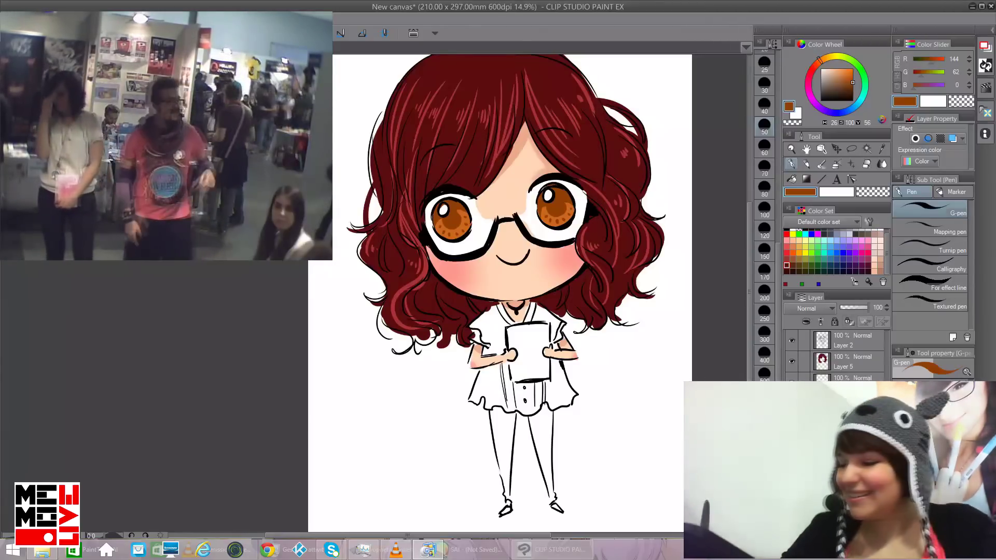
Step: Pick a very dark red-brown (RGB 58, 5, 5) and paint small dark dots inside both irises with the G-pen
{"action": "left_click", "coordinate": [483, 205], "text": "alt"}
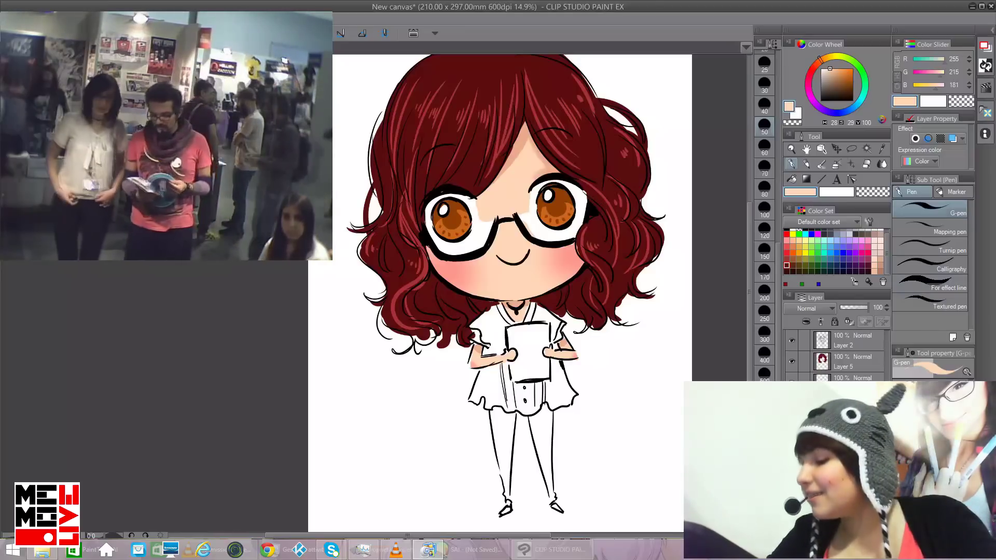
{"action": "left_click_drag", "start_coordinate": [851, 76], "coordinate": [852, 83]}
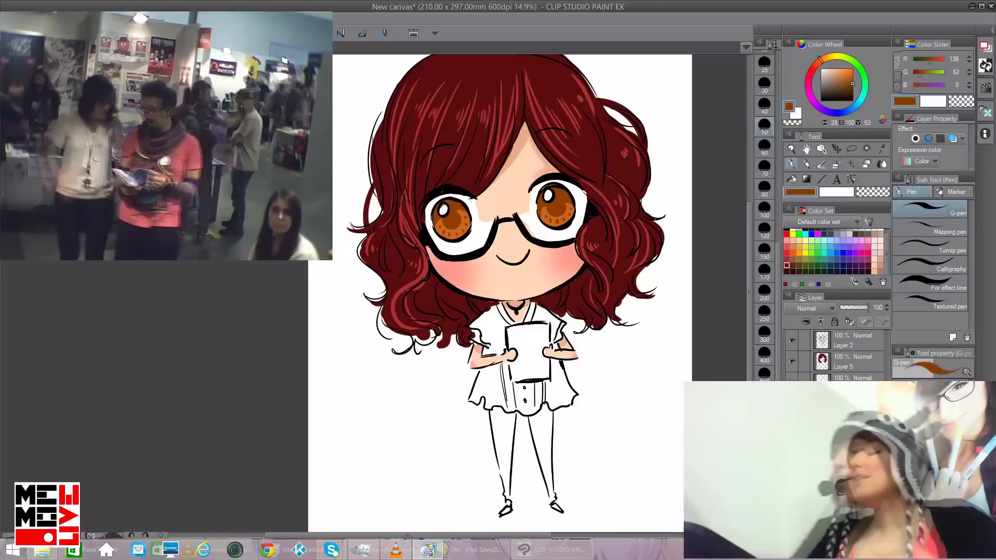
{"action": "left_click", "coordinate": [793, 265]}
{"action": "left_click", "coordinate": [787, 271]}
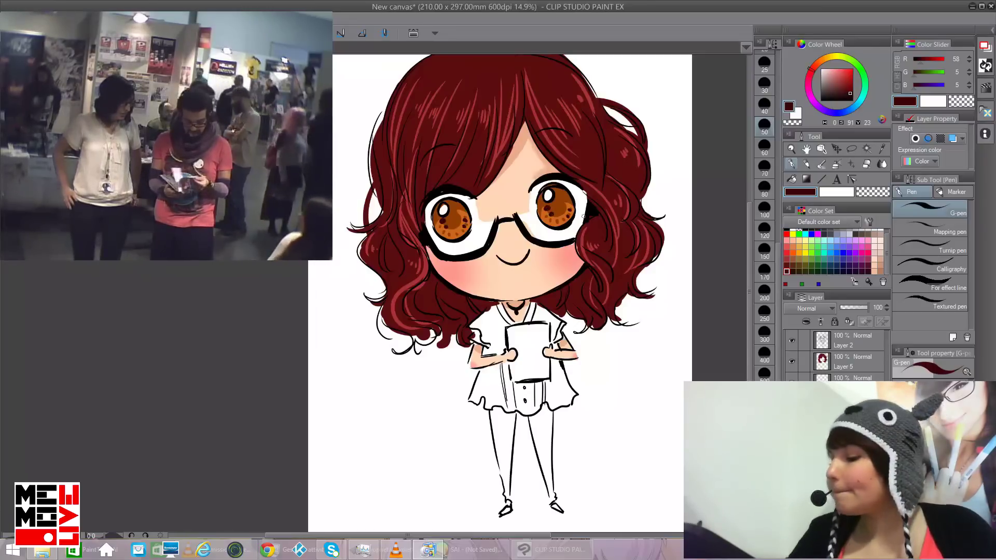
Step: Add small white sparkle highlights to the lower part of both irises and tiny white dots on the cheeks
{"action": "left_click_drag", "start_coordinate": [887, 254], "coordinate": [886, 247]}
{"action": "left_click", "coordinate": [793, 233]}
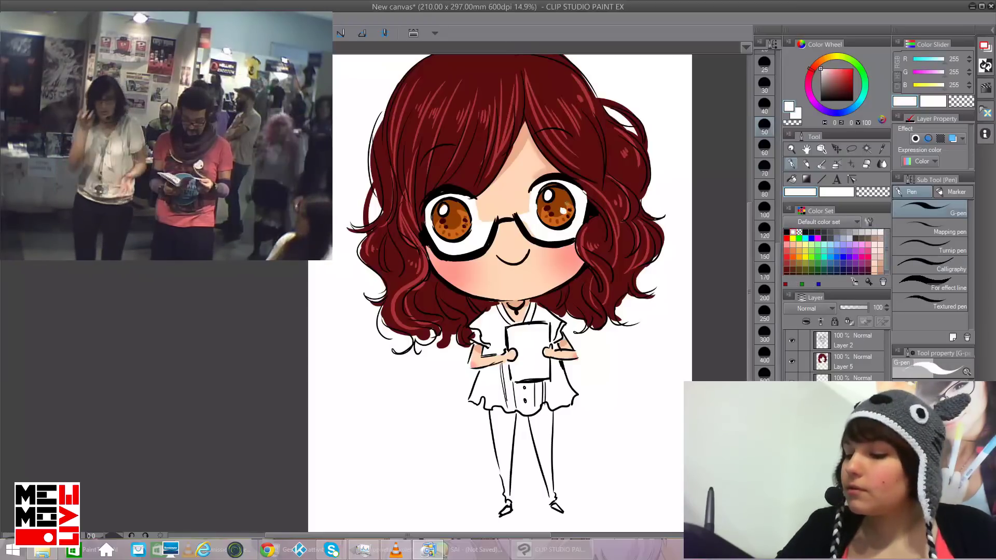
{"action": "left_click_drag", "start_coordinate": [563, 210], "coordinate": [564, 210]}
{"action": "left_click", "coordinate": [565, 205]}
{"action": "left_click_drag", "start_coordinate": [458, 224], "coordinate": [460, 225]}
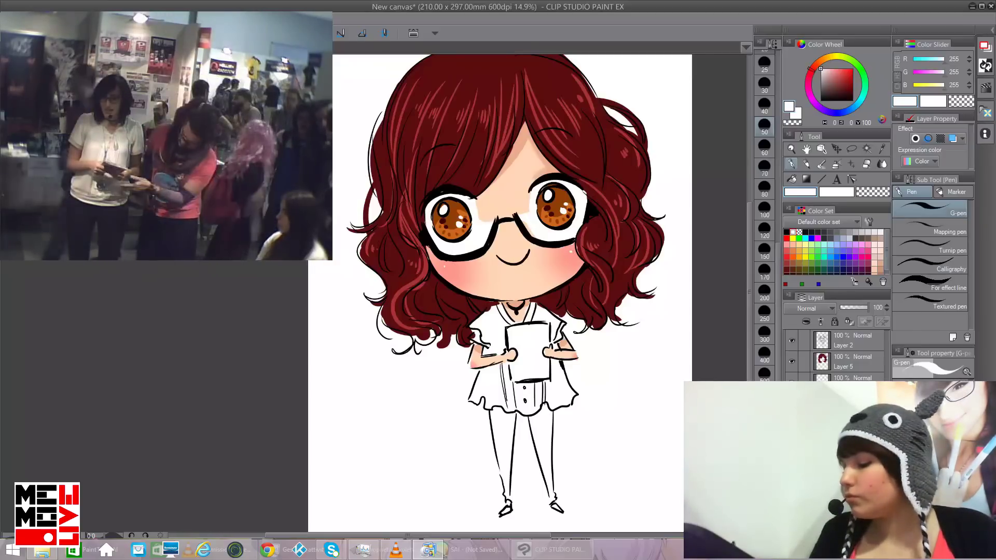
Step: Mix a light pink (RGB 255, 180, 165) and paint the left shoulder of the blouse with brush size 170
{"action": "left_click", "coordinate": [851, 425]}
{"action": "left_click", "coordinate": [850, 404]}
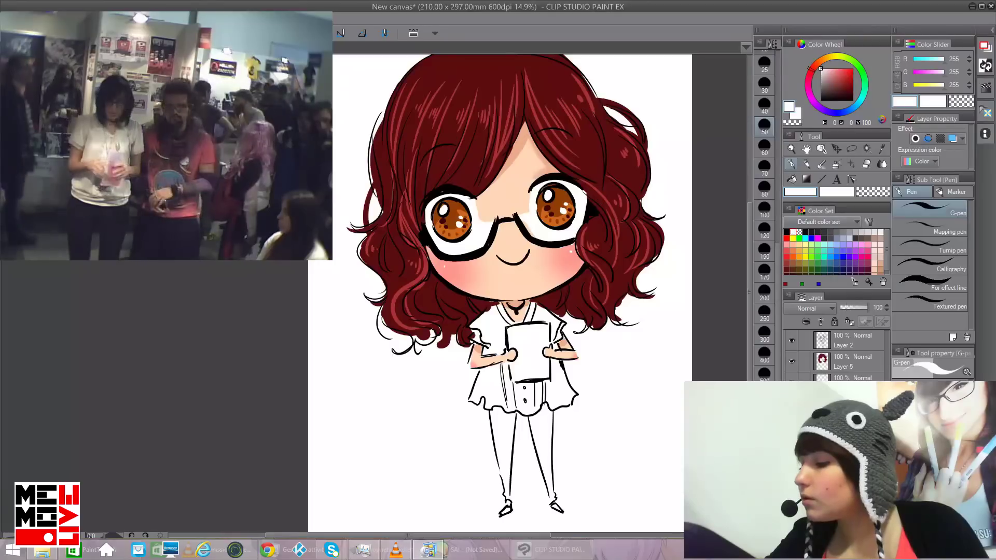
{"action": "left_click", "coordinate": [823, 59]}
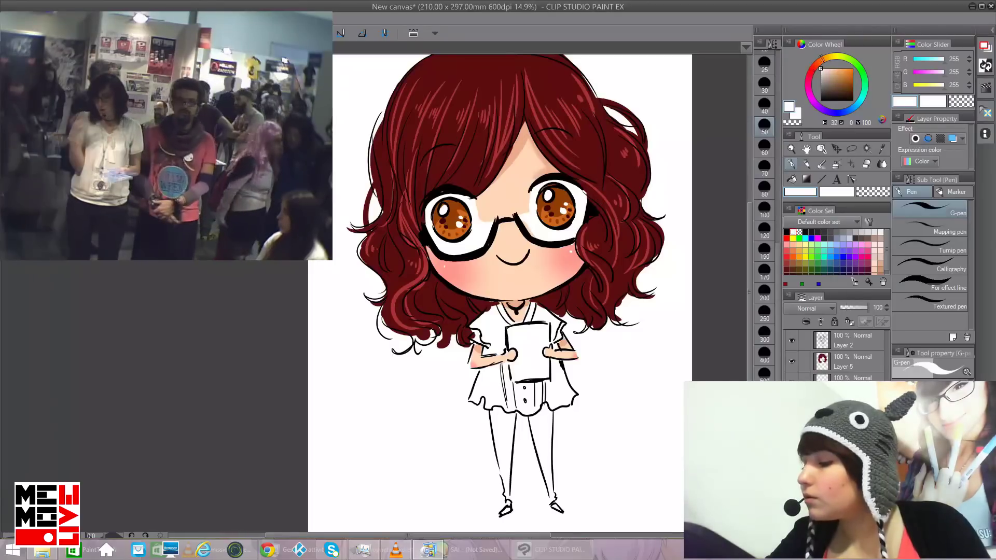
{"action": "left_click", "coordinate": [838, 69]}
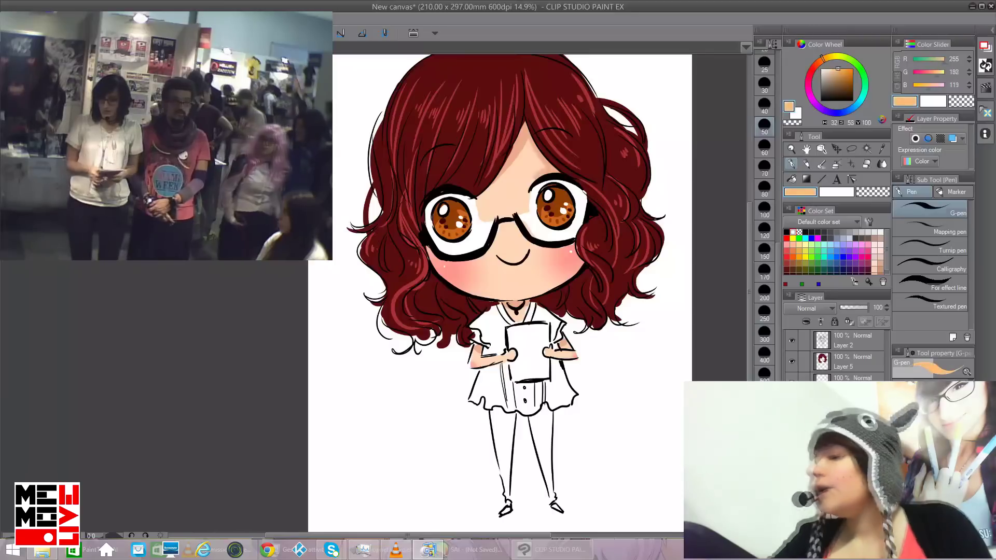
{"action": "left_click", "coordinate": [819, 61]}
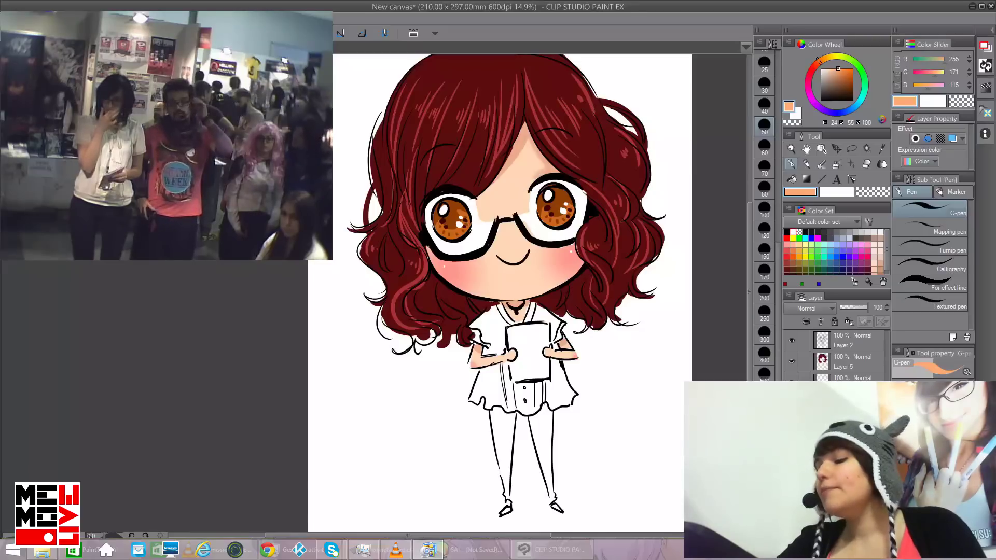
{"action": "left_click", "coordinate": [814, 66]}
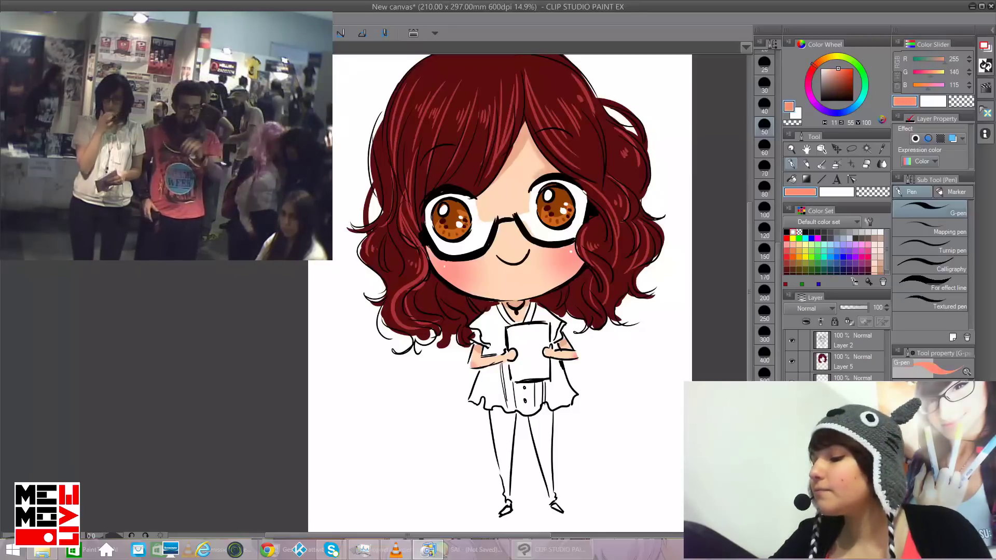
{"action": "left_click_drag", "start_coordinate": [839, 68], "coordinate": [830, 68]}
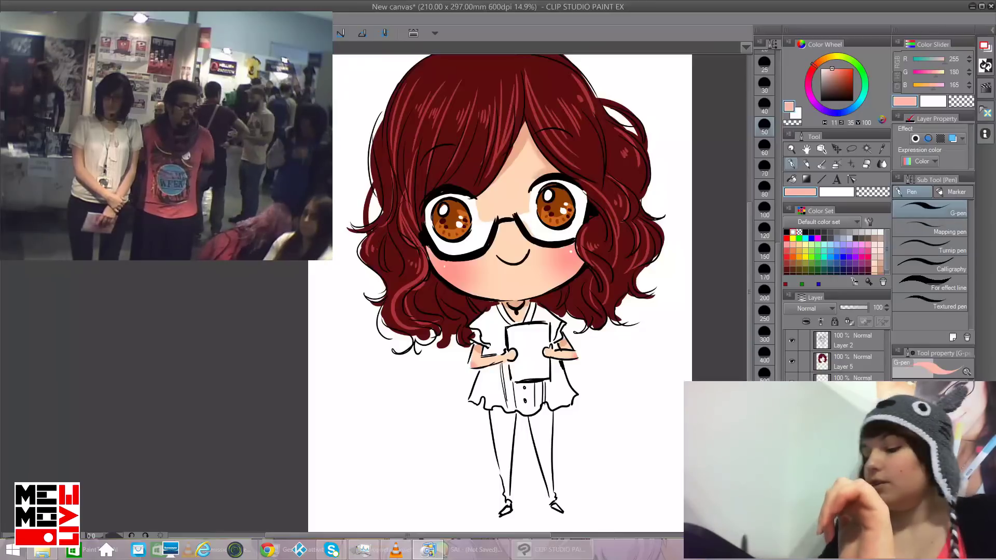
{"action": "left_click", "coordinate": [764, 270]}
{"action": "mouse_move", "coordinate": [491, 326]}
{"action": "left_mouse_down"}
{"action": "mouse_move", "coordinate": [484, 317]}
{"action": "mouse_move", "coordinate": [497, 323]}
{"action": "left_mouse_up"}
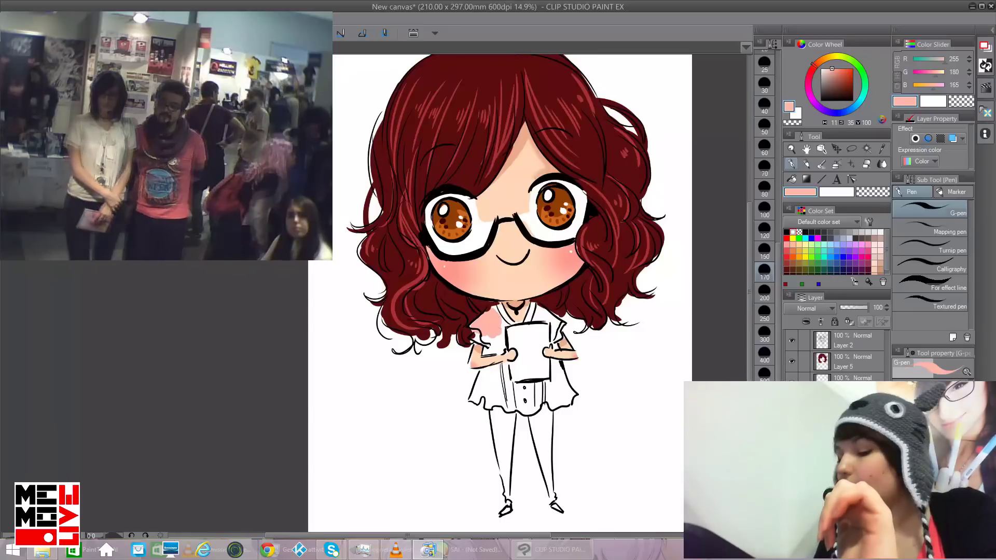
Step: Move Layer 7 directly below Layer 2 and fill the rest of the blouse with the light pink, leaving the board white
{"action": "left_click_drag", "start_coordinate": [824, 402], "coordinate": [823, 352]}
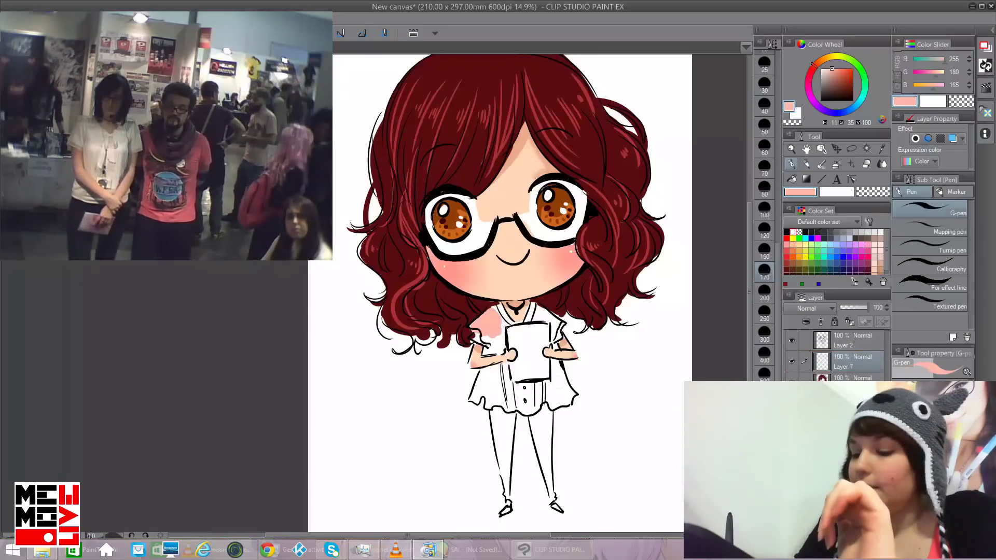
{"action": "mouse_move", "coordinate": [478, 335]}
{"action": "left_mouse_down"}
{"action": "mouse_move", "coordinate": [488, 349]}
{"action": "mouse_move", "coordinate": [503, 320]}
{"action": "mouse_move", "coordinate": [502, 307]}
{"action": "mouse_move", "coordinate": [492, 310]}
{"action": "mouse_move", "coordinate": [504, 317]}
{"action": "left_mouse_up"}
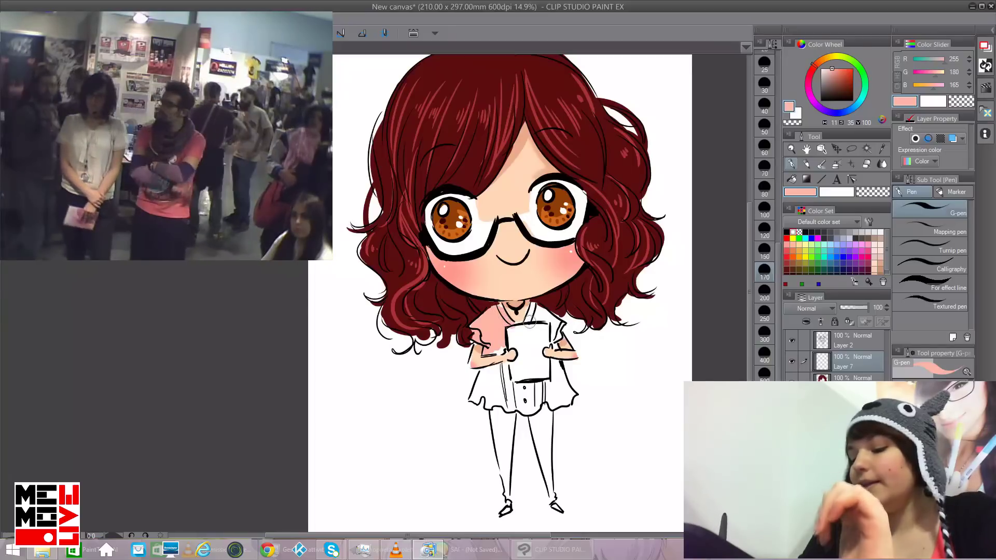
{"action": "mouse_move", "coordinate": [534, 307]}
{"action": "left_mouse_down"}
{"action": "mouse_move", "coordinate": [557, 324]}
{"action": "mouse_move", "coordinate": [546, 315]}
{"action": "mouse_move", "coordinate": [551, 339]}
{"action": "mouse_move", "coordinate": [532, 308]}
{"action": "mouse_move", "coordinate": [553, 343]}
{"action": "left_mouse_up"}
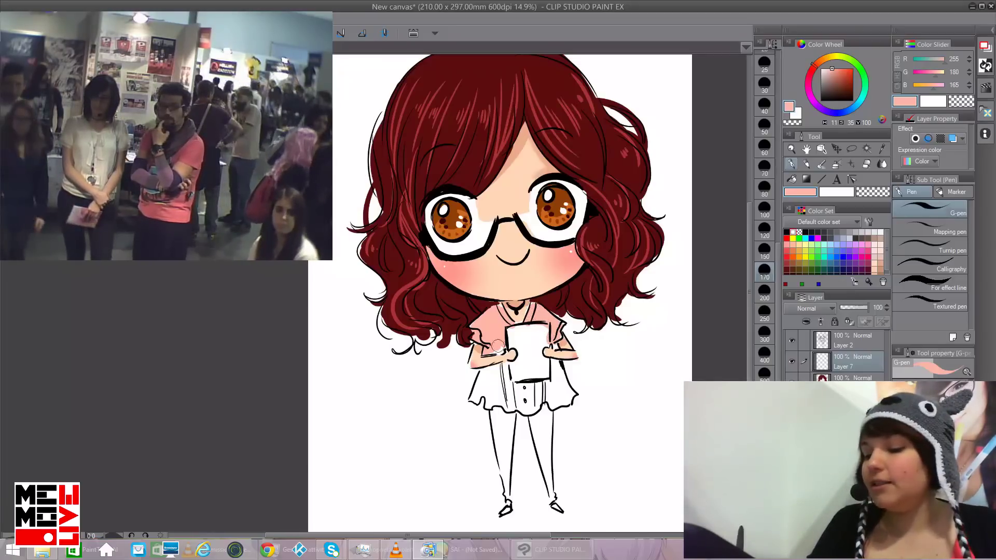
{"action": "mouse_move", "coordinate": [492, 381]}
{"action": "left_mouse_down"}
{"action": "mouse_move", "coordinate": [474, 402]}
{"action": "mouse_move", "coordinate": [482, 389]}
{"action": "mouse_move", "coordinate": [489, 400]}
{"action": "mouse_move", "coordinate": [506, 398]}
{"action": "mouse_move", "coordinate": [505, 374]}
{"action": "mouse_move", "coordinate": [494, 386]}
{"action": "mouse_move", "coordinate": [484, 373]}
{"action": "mouse_move", "coordinate": [511, 365]}
{"action": "left_mouse_up"}
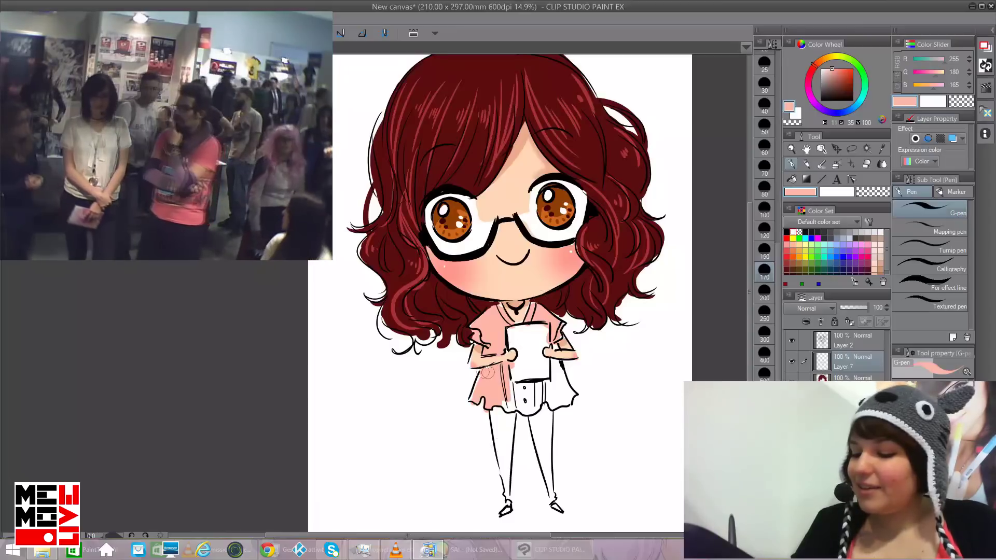
{"action": "mouse_move", "coordinate": [482, 372]}
{"action": "left_mouse_down"}
{"action": "mouse_move", "coordinate": [506, 400]}
{"action": "mouse_move", "coordinate": [534, 391]}
{"action": "mouse_move", "coordinate": [506, 387]}
{"action": "mouse_move", "coordinate": [534, 407]}
{"action": "mouse_move", "coordinate": [548, 391]}
{"action": "mouse_move", "coordinate": [565, 394]}
{"action": "mouse_move", "coordinate": [556, 368]}
{"action": "mouse_move", "coordinate": [555, 381]}
{"action": "mouse_move", "coordinate": [557, 345]}
{"action": "left_mouse_up"}
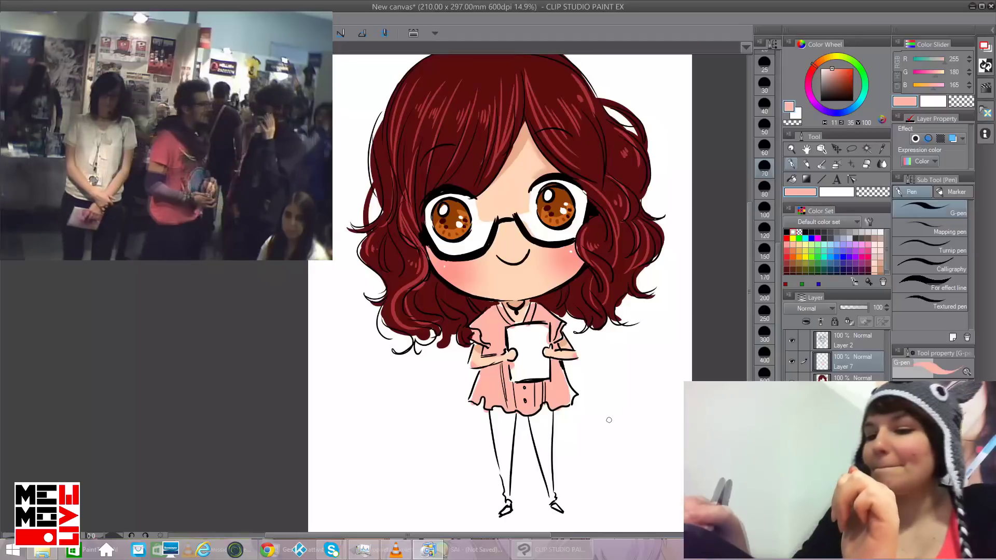
Step: Adjust the blouse layer's Hue/Saturation/Luminosity to saturation 43 and brightness 56
{"action": "left_click", "coordinate": [55, 19]}
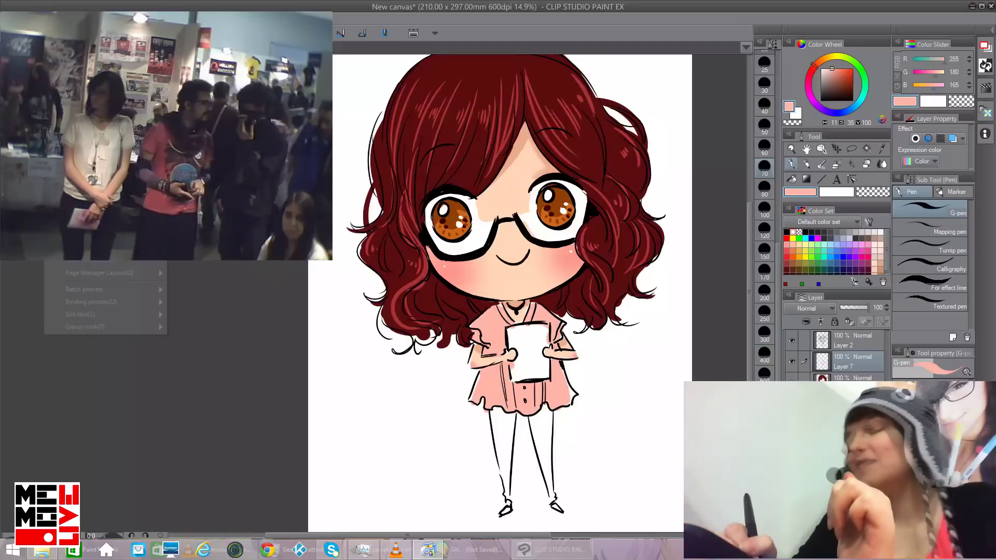
{"action": "mouse_move", "coordinate": [33, 19]}
{"action": "mouse_move", "coordinate": [60, 231]}
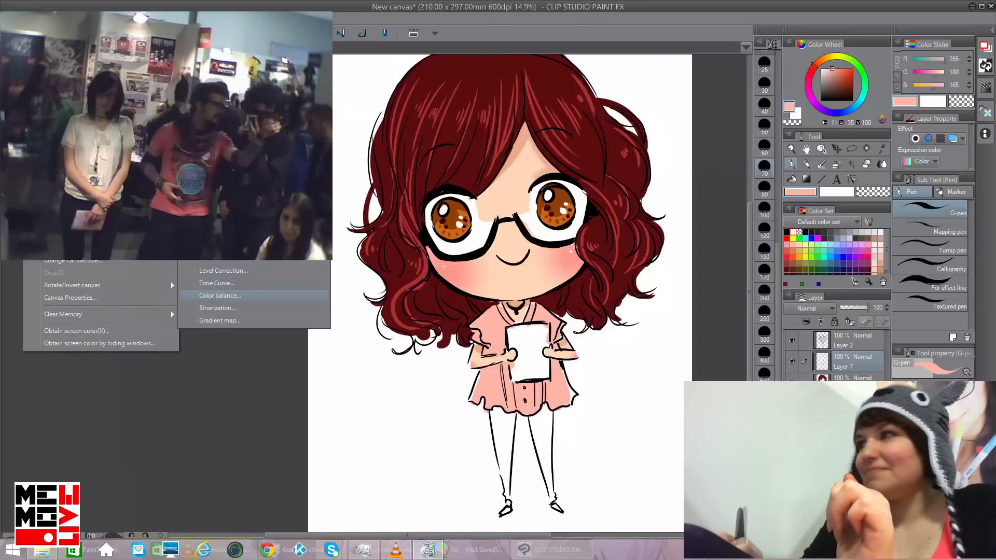
{"action": "left_click", "coordinate": [229, 233]}
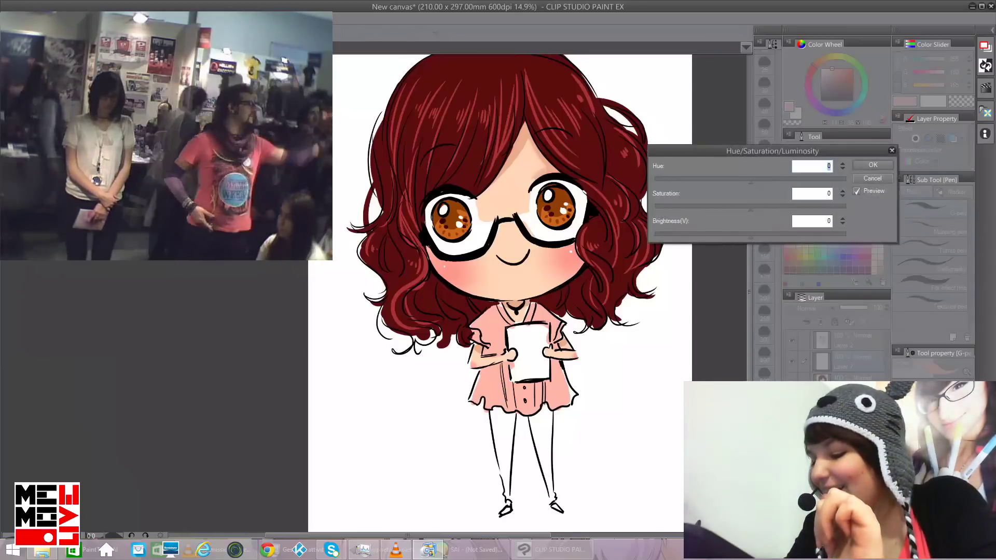
{"action": "left_click_drag", "start_coordinate": [750, 209], "coordinate": [772, 235]}
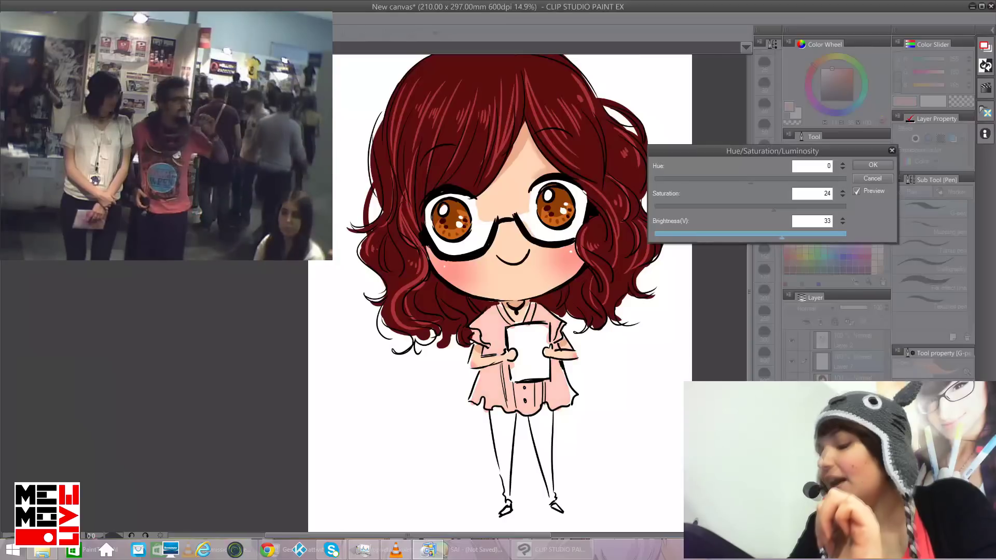
{"action": "left_click_drag", "start_coordinate": [774, 208], "coordinate": [788, 236]}
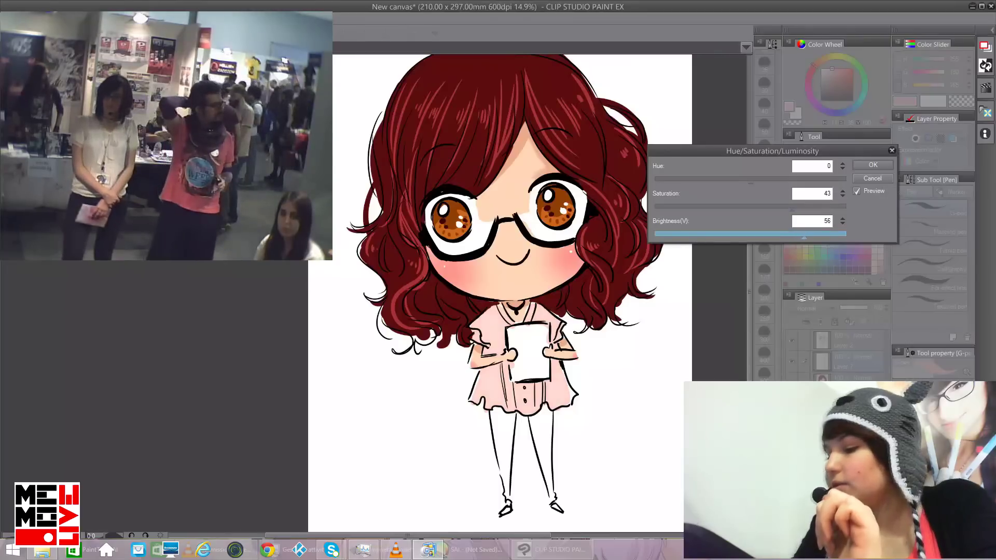
{"action": "key", "text": "Return"}
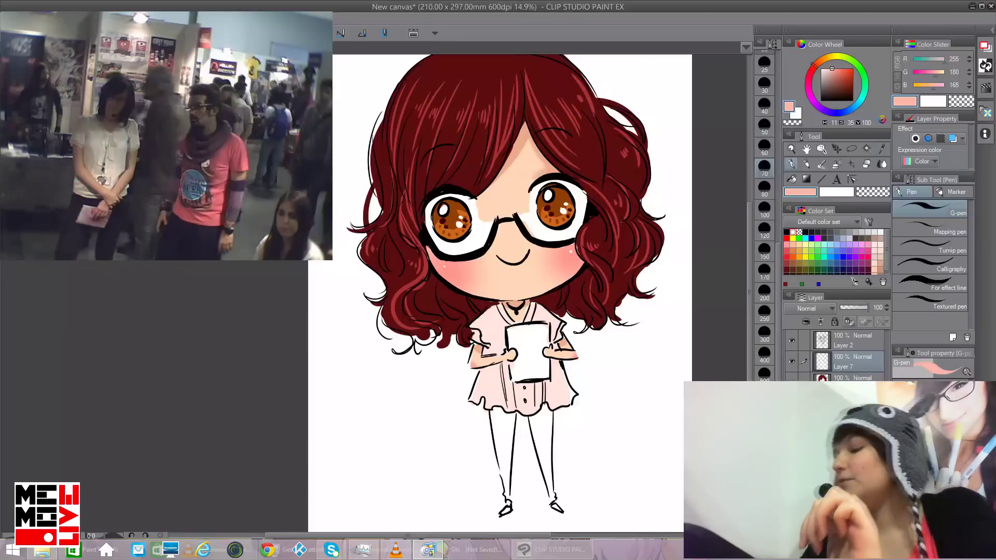
Step: Lock the blouse layer's transparent pixels and shade its upper part with the Soft airbrush in darker pink (RGB 234, 147, 129)
{"action": "left_click", "coordinate": [850, 321]}
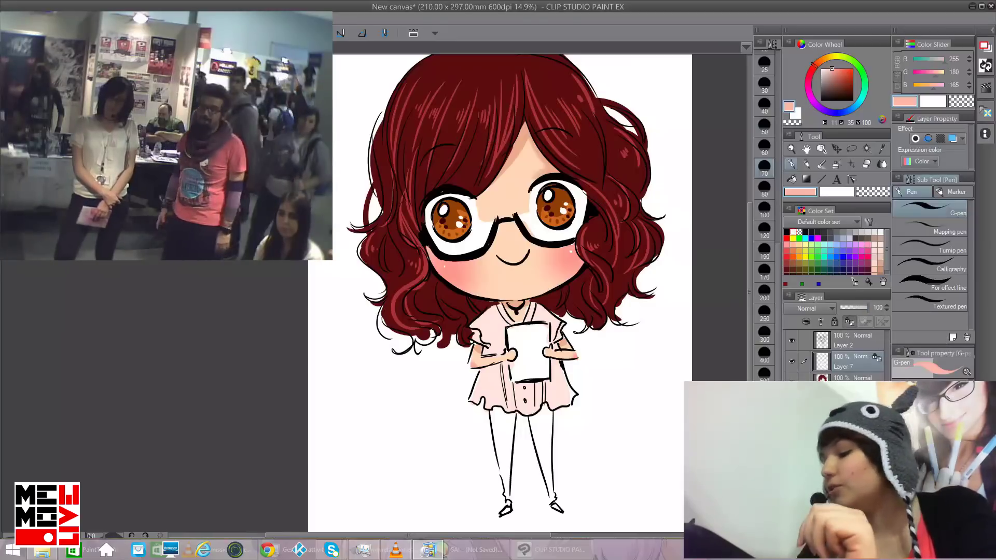
{"action": "left_click", "coordinate": [836, 164]}
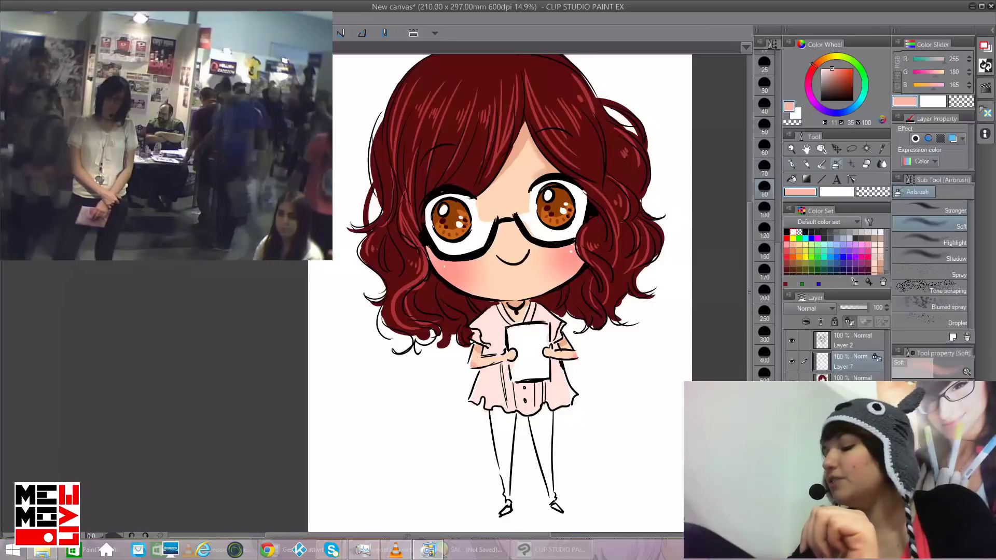
{"action": "left_click", "coordinate": [836, 71]}
{"action": "left_click", "coordinate": [836, 71]}
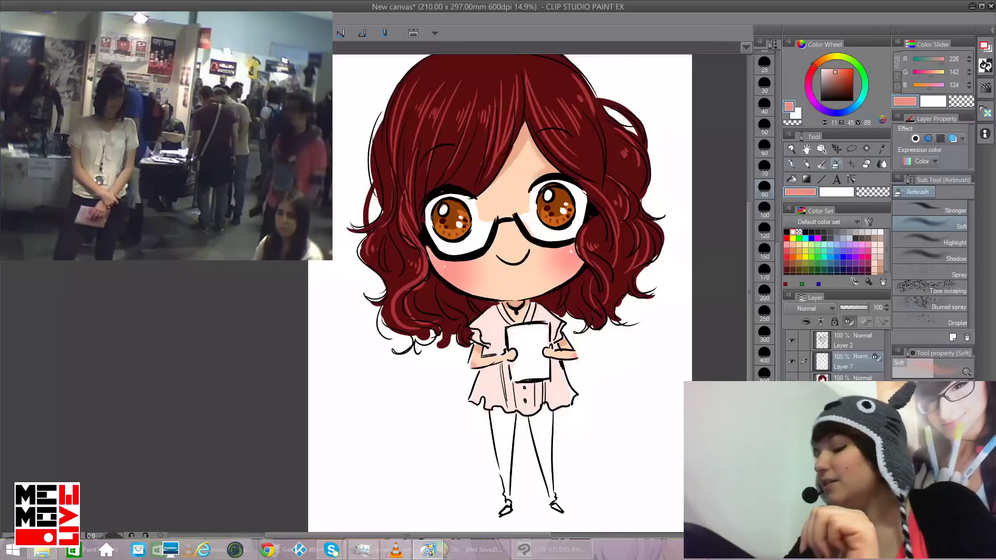
{"action": "left_click", "coordinate": [835, 71]}
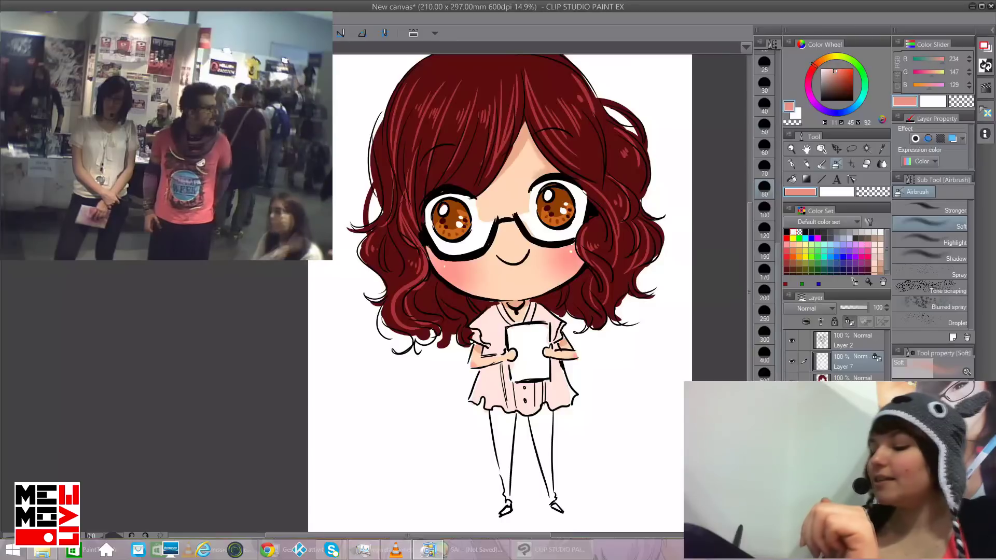
{"action": "left_click", "coordinate": [764, 436]}
{"action": "mouse_move", "coordinate": [514, 334]}
{"action": "left_mouse_down"}
{"action": "mouse_move", "coordinate": [488, 313]}
{"action": "mouse_move", "coordinate": [533, 306]}
{"action": "mouse_move", "coordinate": [477, 321]}
{"action": "mouse_move", "coordinate": [521, 330]}
{"action": "mouse_move", "coordinate": [549, 317]}
{"action": "mouse_move", "coordinate": [502, 315]}
{"action": "left_mouse_up"}
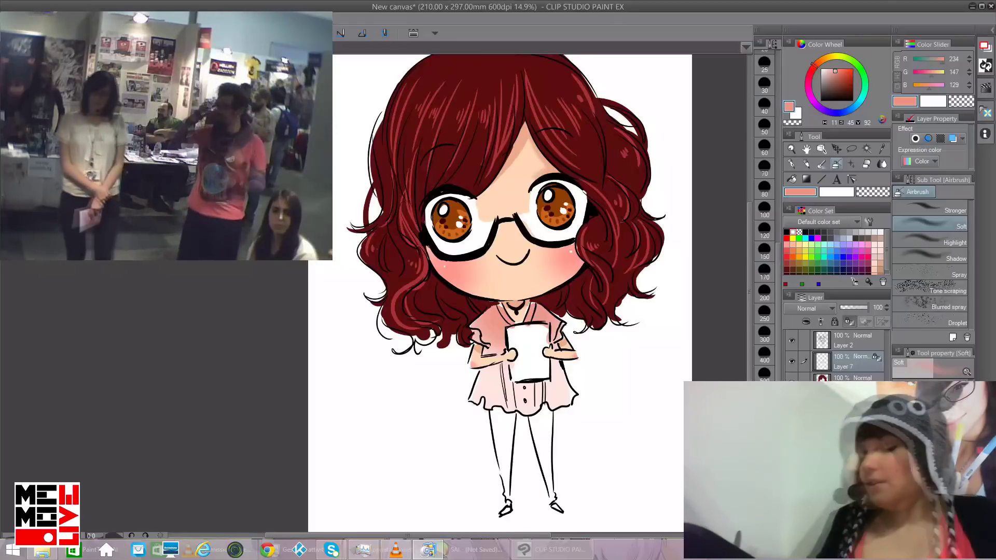
Step: Draw darker pink fold shadows down the lower part of the blouse with the G-pen
{"action": "key", "text": "p"}
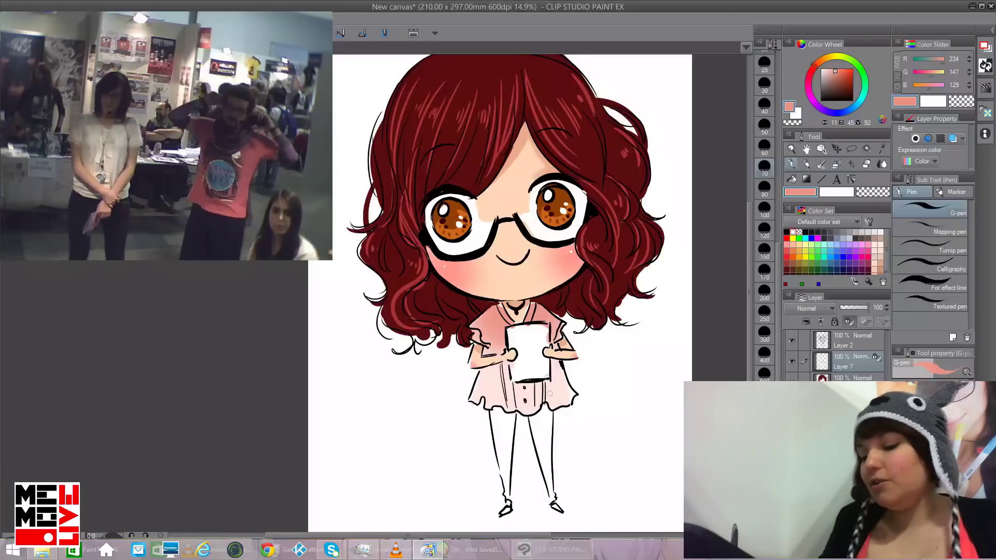
{"action": "left_click_drag", "start_coordinate": [553, 361], "coordinate": [562, 401]}
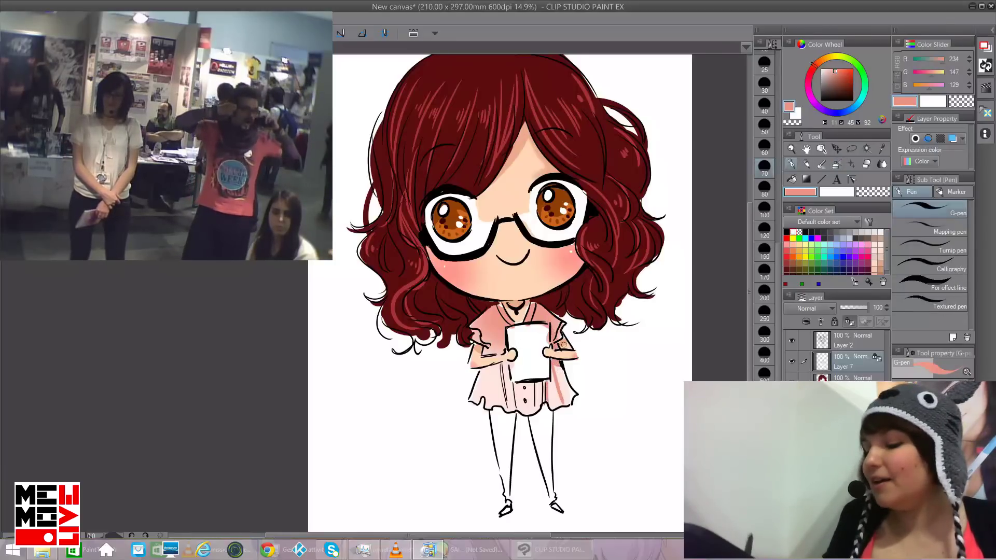
{"action": "mouse_move", "coordinate": [490, 368]}
{"action": "left_mouse_down"}
{"action": "mouse_move", "coordinate": [484, 396]}
{"action": "mouse_move", "coordinate": [507, 406]}
{"action": "left_mouse_up"}
{"action": "mouse_move", "coordinate": [505, 368]}
{"action": "left_mouse_down"}
{"action": "mouse_move", "coordinate": [511, 389]}
{"action": "mouse_move", "coordinate": [547, 385]}
{"action": "mouse_move", "coordinate": [534, 406]}
{"action": "left_mouse_up"}
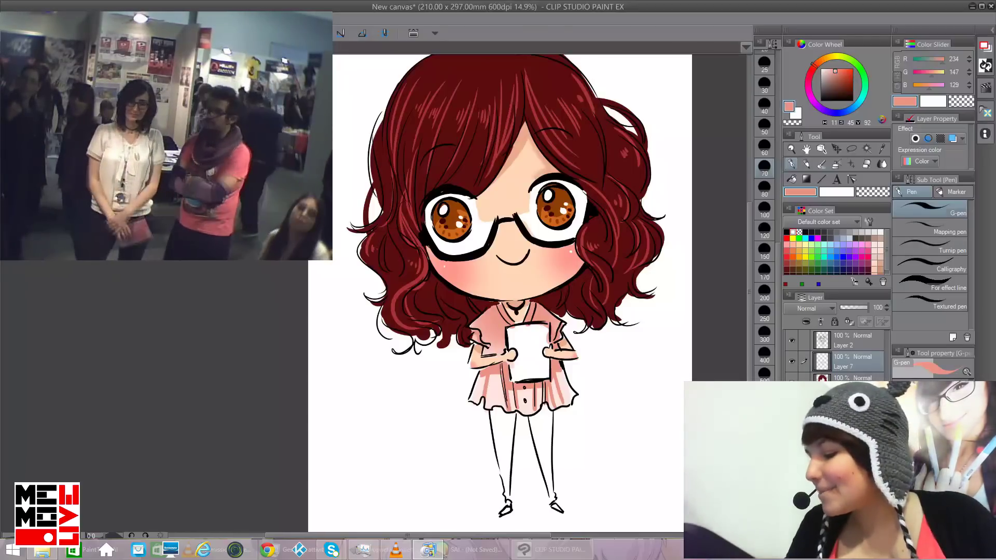
Step: Fill both legs of the leggings with dark muted purple (RGB 70, 58, 95) using the G-pen
{"action": "left_click", "coordinate": [849, 263]}
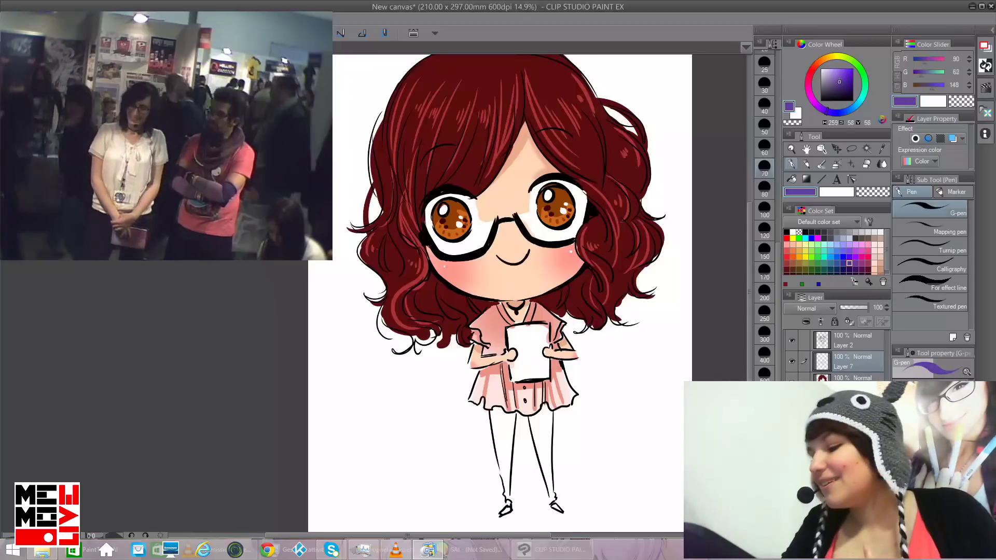
{"action": "left_click", "coordinate": [843, 87]}
{"action": "left_click_drag", "start_coordinate": [843, 87], "coordinate": [836, 88]}
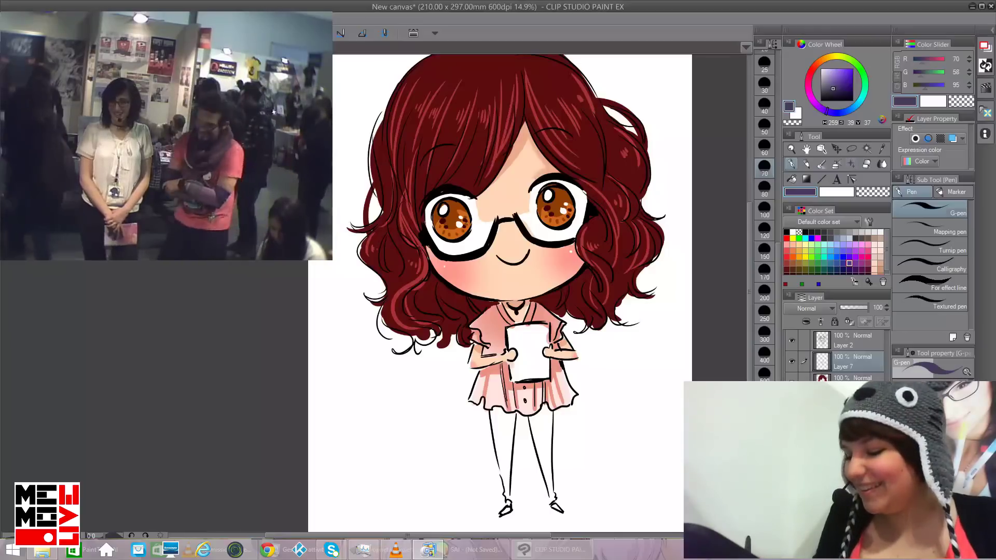
{"action": "mouse_move", "coordinate": [536, 425]}
{"action": "left_mouse_down"}
{"action": "mouse_move", "coordinate": [537, 446]}
{"action": "mouse_move", "coordinate": [542, 424]}
{"action": "mouse_move", "coordinate": [548, 459]}
{"action": "mouse_move", "coordinate": [550, 424]}
{"action": "left_mouse_up"}
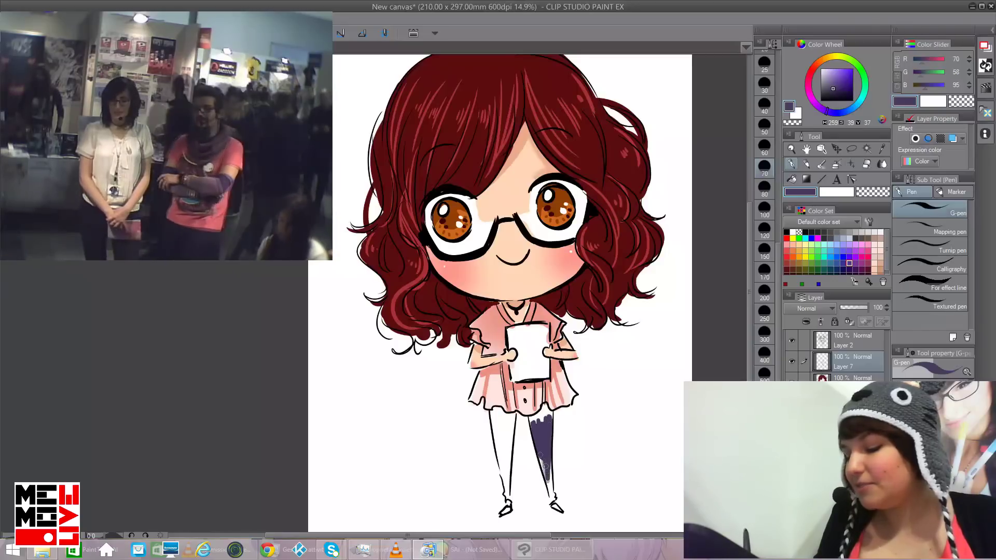
{"action": "left_click_drag", "start_coordinate": [548, 489], "coordinate": [549, 457]}
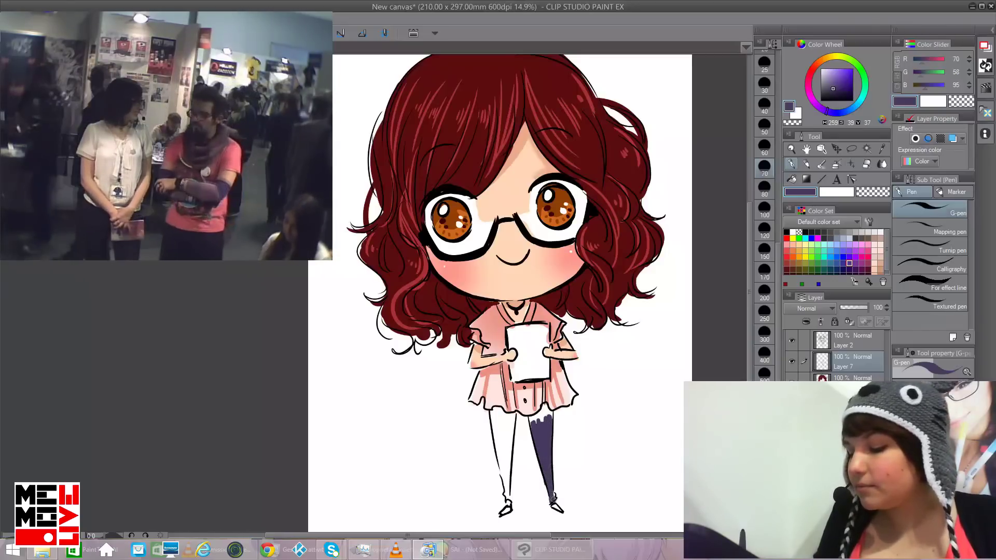
{"action": "left_click_drag", "start_coordinate": [532, 420], "coordinate": [543, 409]}
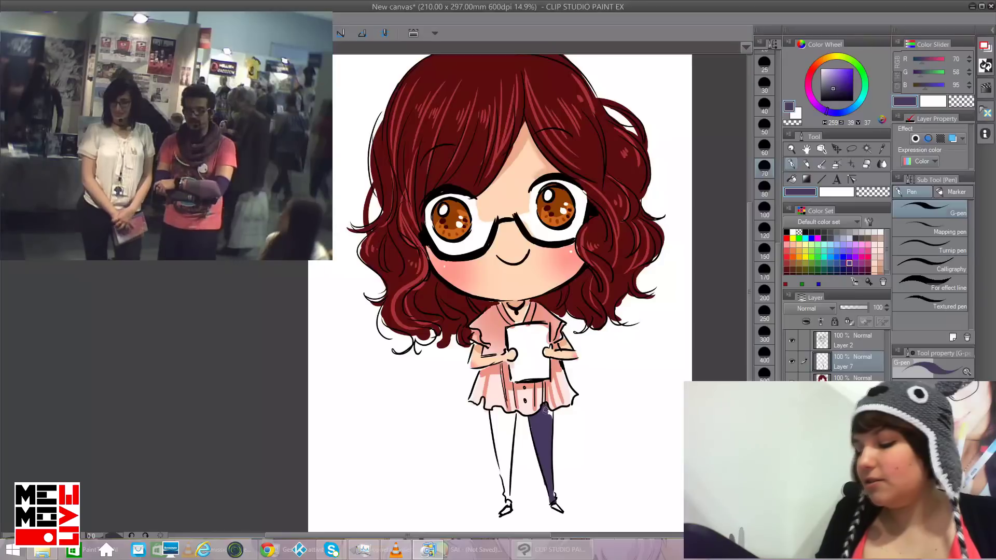
{"action": "mouse_move", "coordinate": [496, 418]}
{"action": "left_mouse_down"}
{"action": "mouse_move", "coordinate": [500, 460]}
{"action": "mouse_move", "coordinate": [509, 443]}
{"action": "mouse_move", "coordinate": [501, 424]}
{"action": "mouse_move", "coordinate": [508, 452]}
{"action": "mouse_move", "coordinate": [510, 423]}
{"action": "mouse_move", "coordinate": [506, 479]}
{"action": "mouse_move", "coordinate": [501, 458]}
{"action": "left_mouse_up"}
{"action": "left_click_drag", "start_coordinate": [504, 495], "coordinate": [508, 495]}
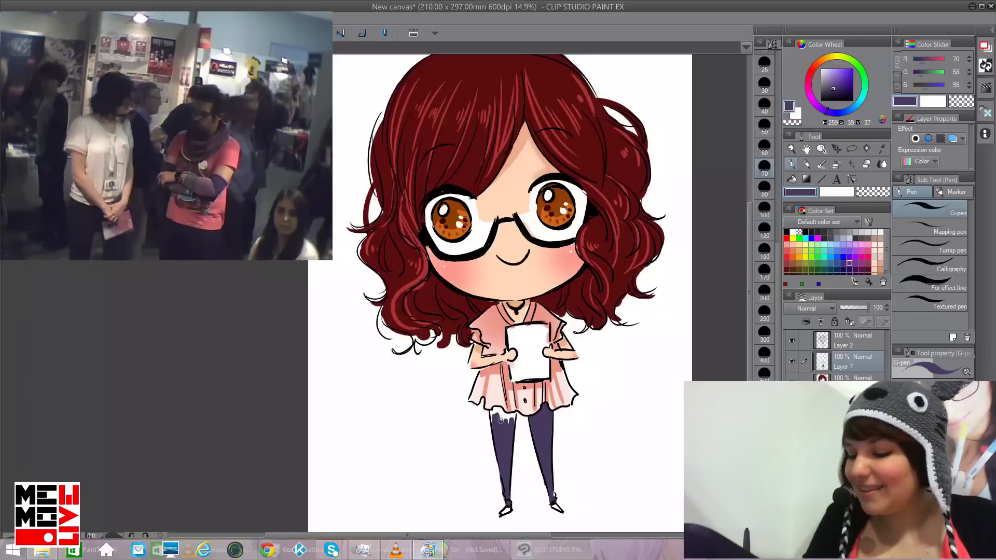
{"action": "left_click_drag", "start_coordinate": [493, 418], "coordinate": [511, 419]}
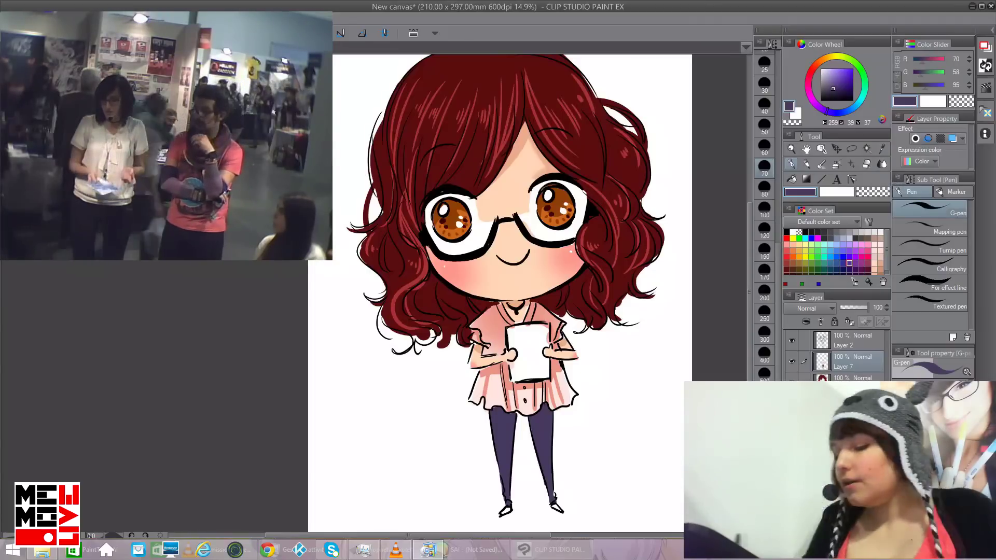
Step: Auto-select both purple leggings and shade their upper parts with the Soft airbrush in deeper purple (RGB 38, 13, 89)
{"action": "left_click", "coordinate": [866, 148]}
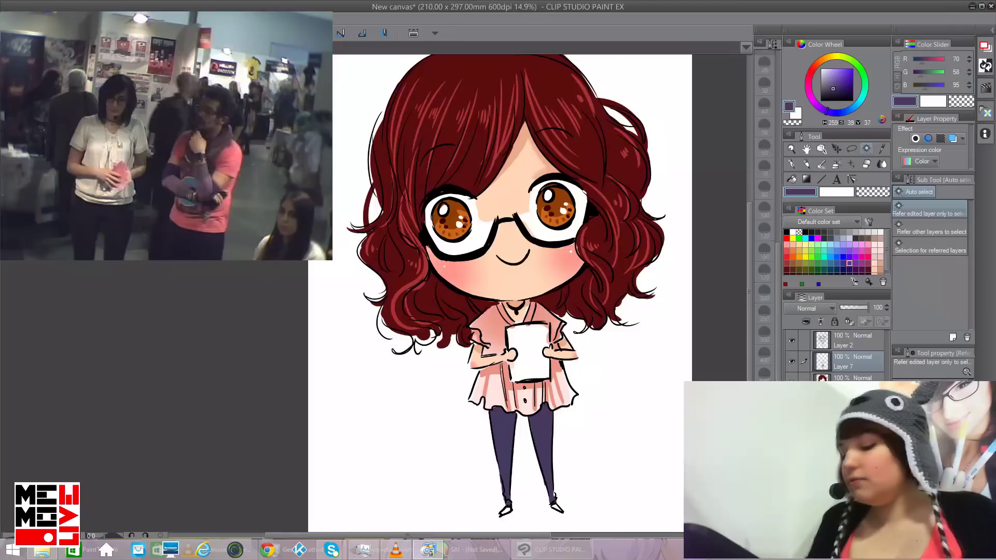
{"action": "left_click", "coordinate": [542, 447]}
{"action": "left_click", "coordinate": [503, 446]}
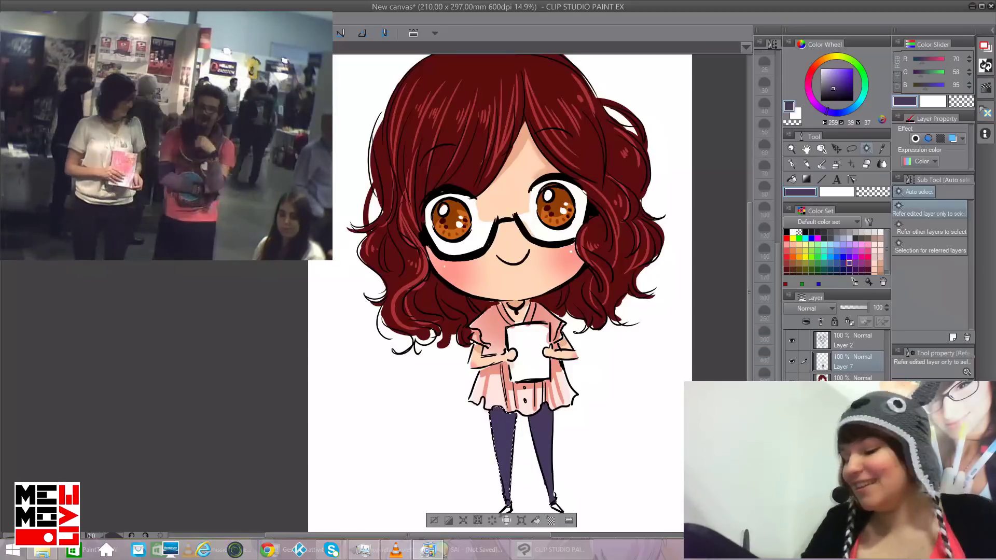
{"action": "left_click", "coordinate": [544, 447], "text": "shift"}
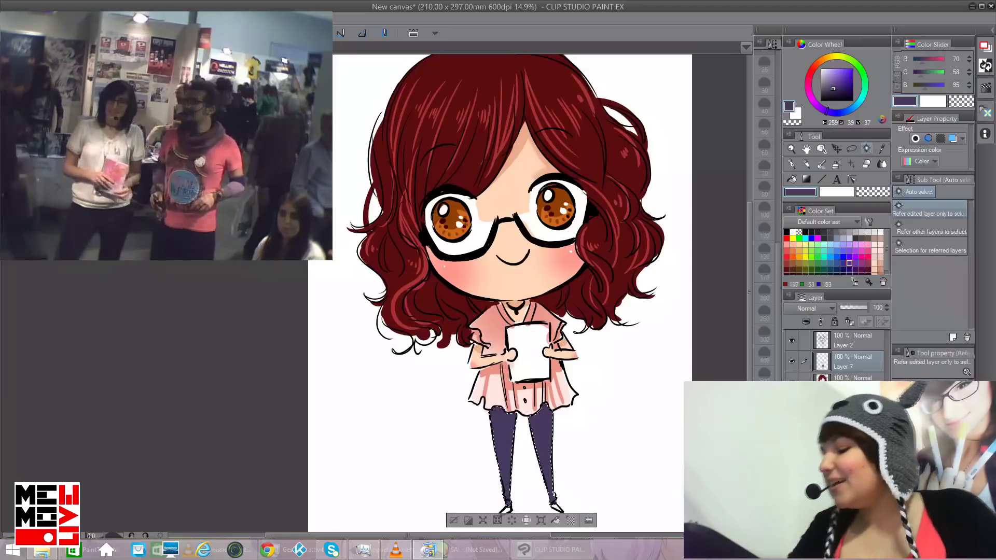
{"action": "left_click", "coordinate": [849, 270]}
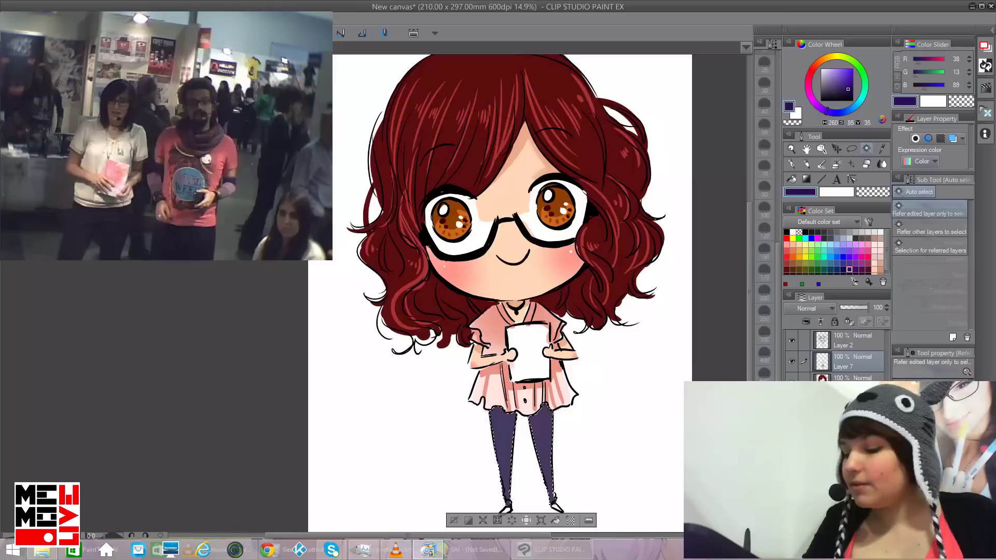
{"action": "left_click", "coordinate": [836, 164]}
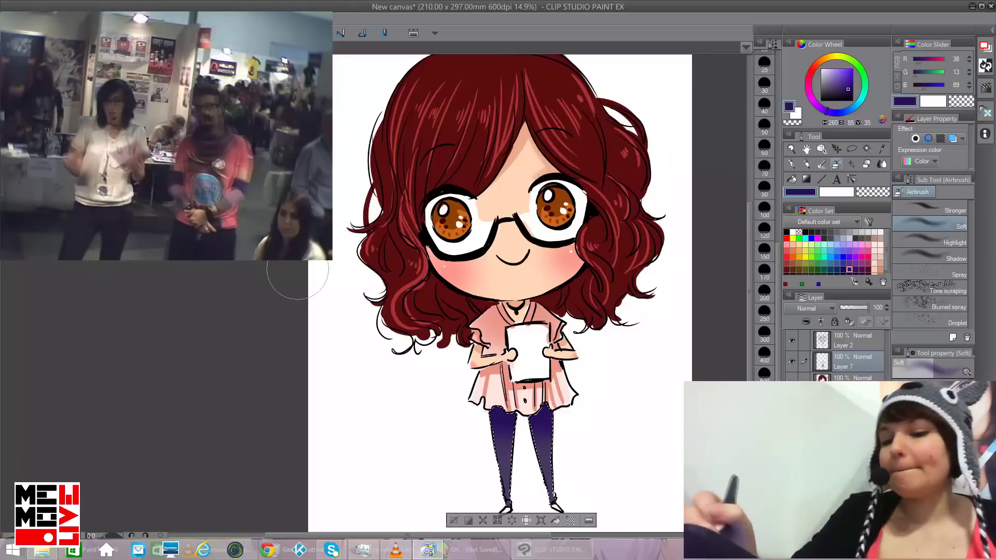
Step: Darken the selected leggings with Hue/Saturation/Luminosity by setting brightness to -26, and clear the selection
{"action": "left_click", "coordinate": [54, 19]}
{"action": "mouse_move", "coordinate": [32, 19]}
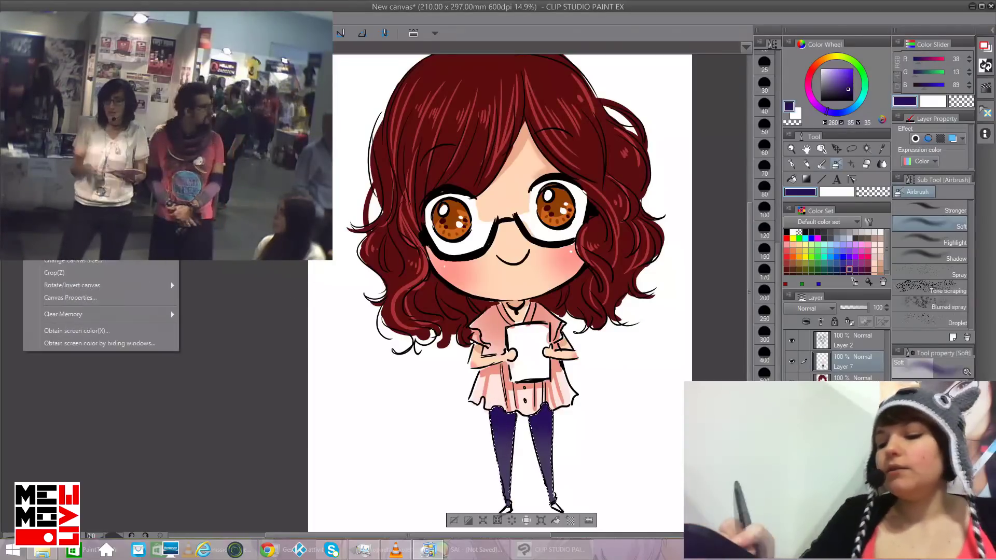
{"action": "mouse_move", "coordinate": [58, 232]}
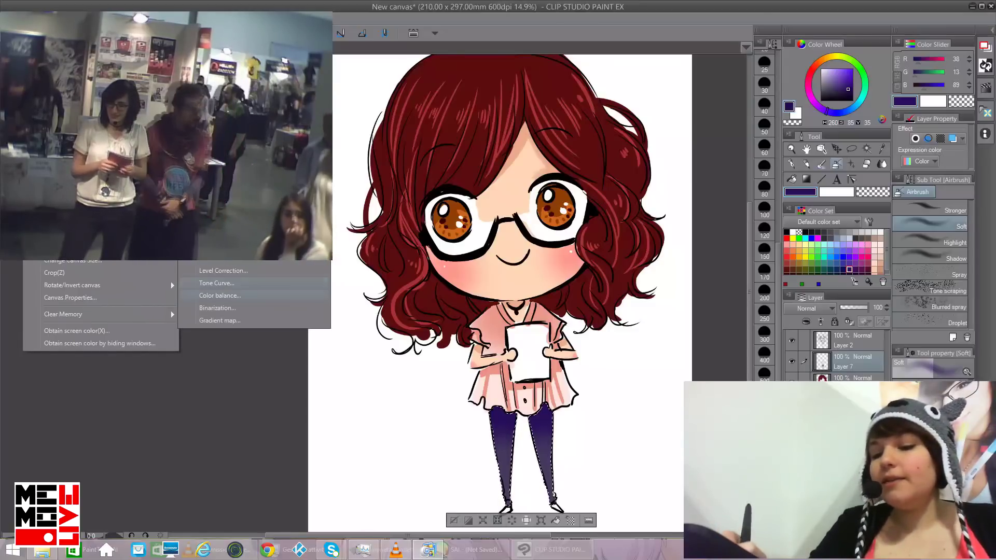
{"action": "left_click", "coordinate": [228, 234]}
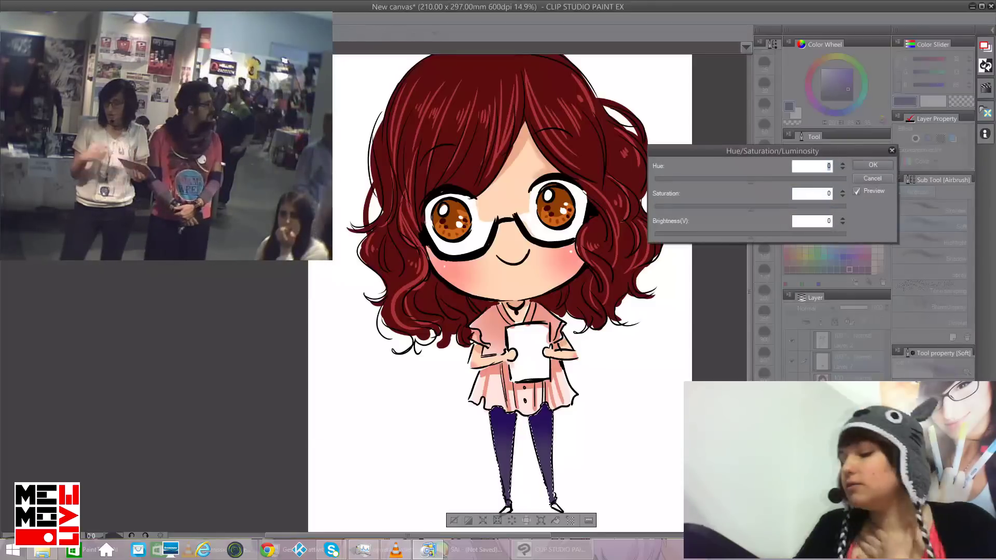
{"action": "key", "text": "Tab"}
{"action": "key", "text": "Tab"}
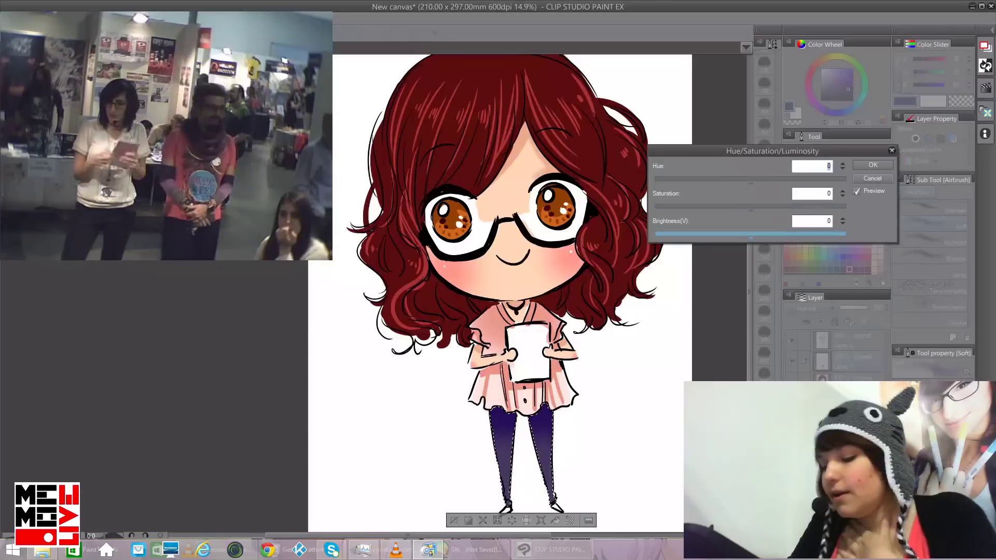
{"action": "type", "text": "-26"}
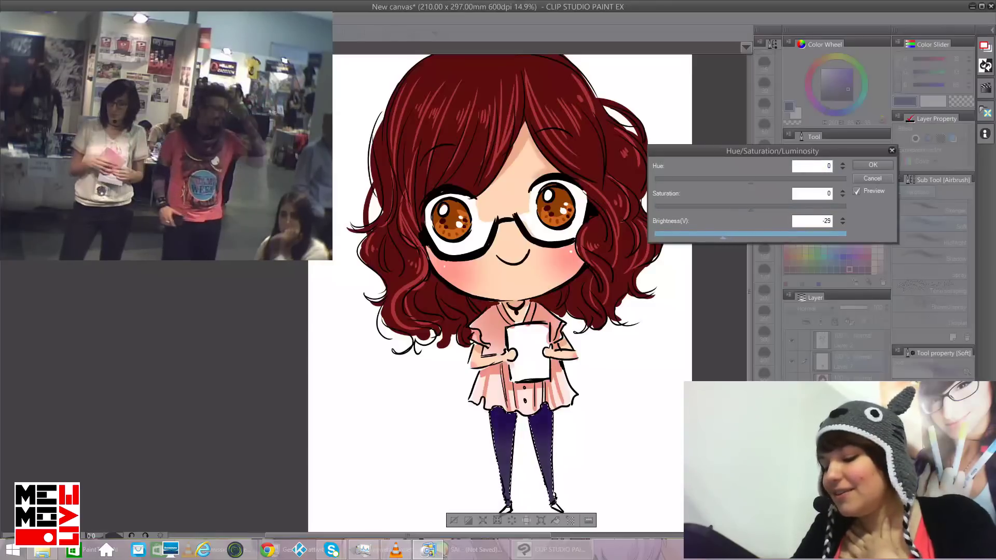
{"action": "key", "text": "Tab"}
{"action": "key", "text": "Tab"}
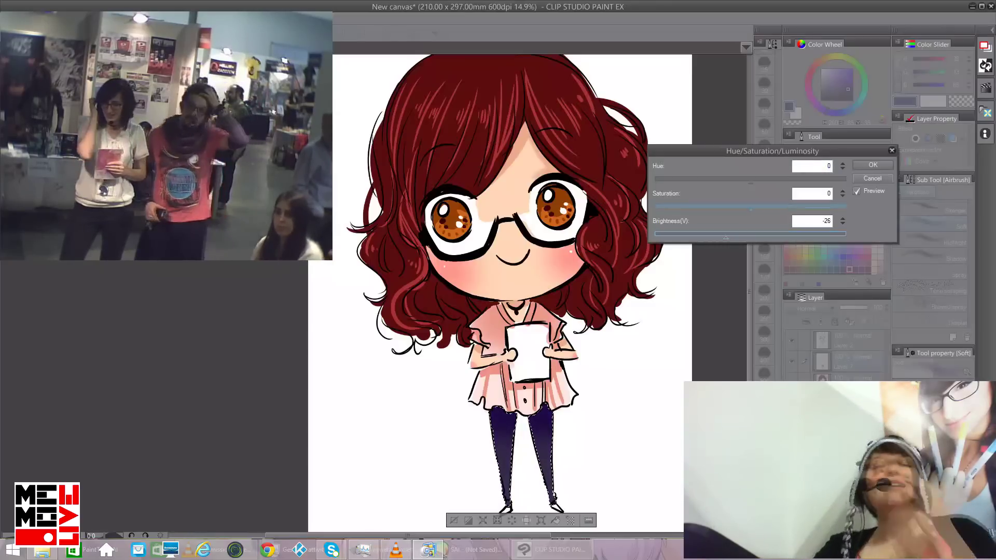
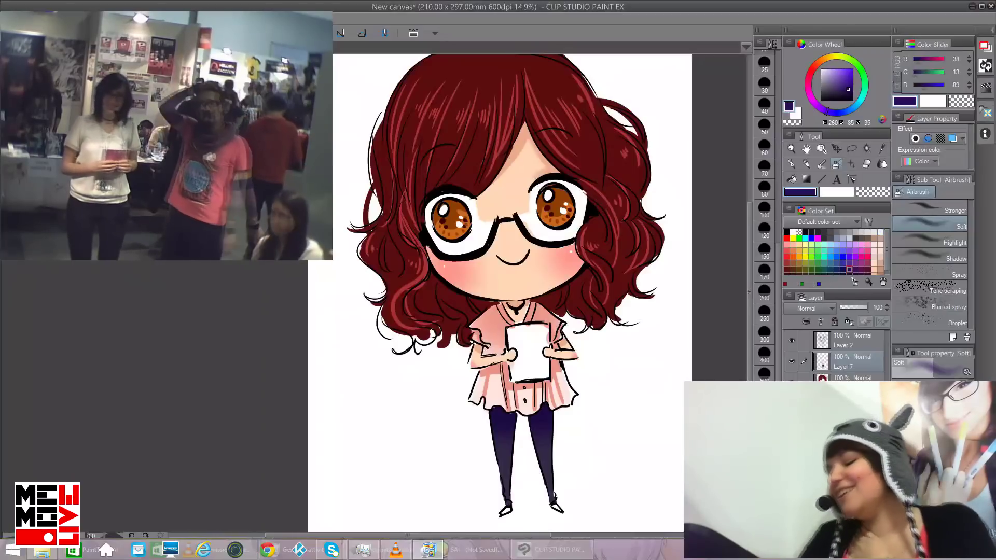
Step: On the hair's colour layer, draw darker red shadow strands (RGB 66, 7, 7) through the fringe and curls with the G-pen
{"action": "left_click", "coordinate": [853, 380]}
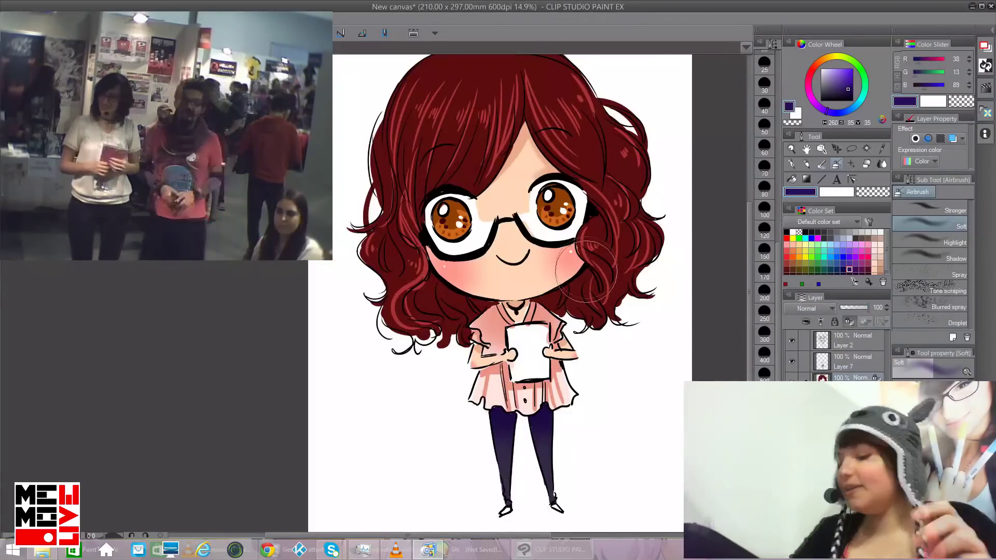
{"action": "left_click", "coordinate": [810, 69]}
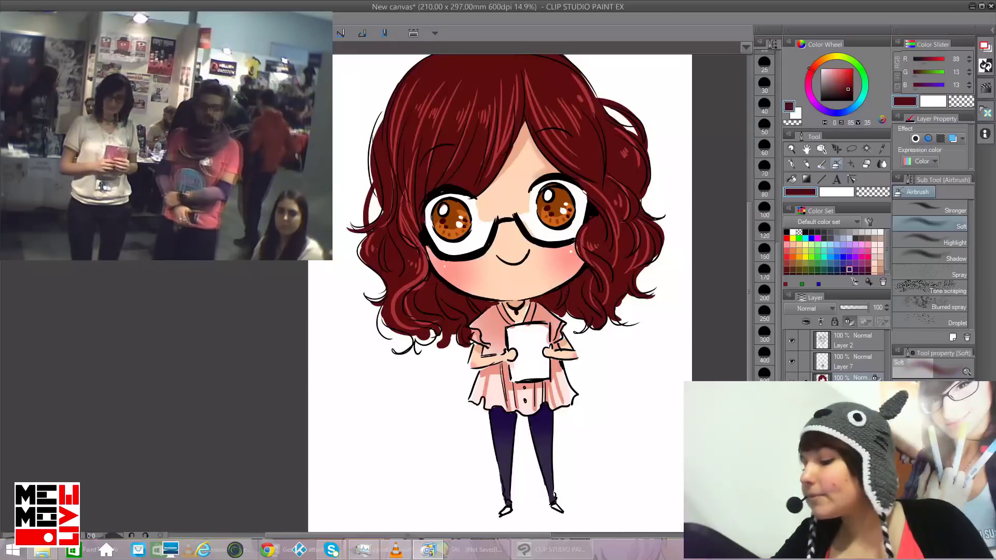
{"action": "left_click", "coordinate": [849, 92]}
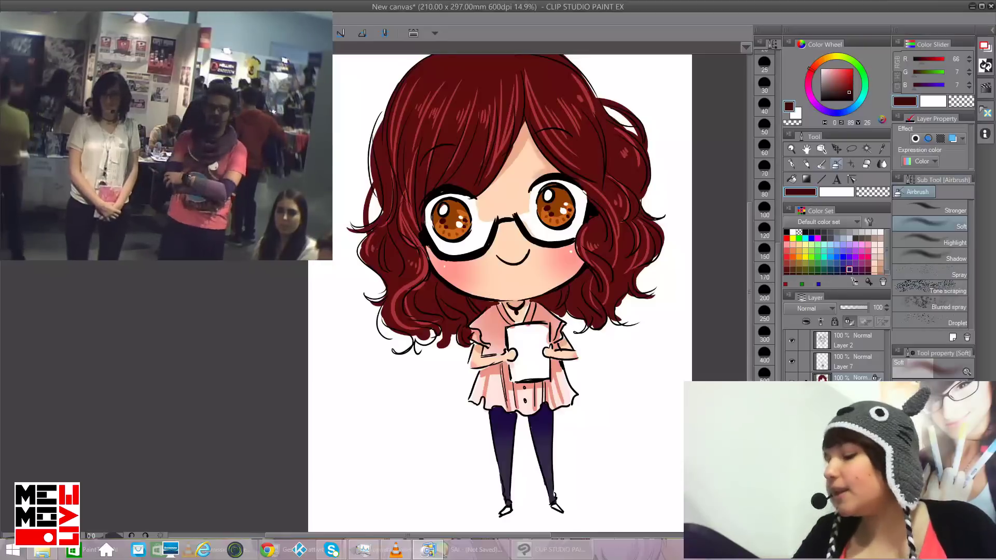
{"action": "key", "text": "p"}
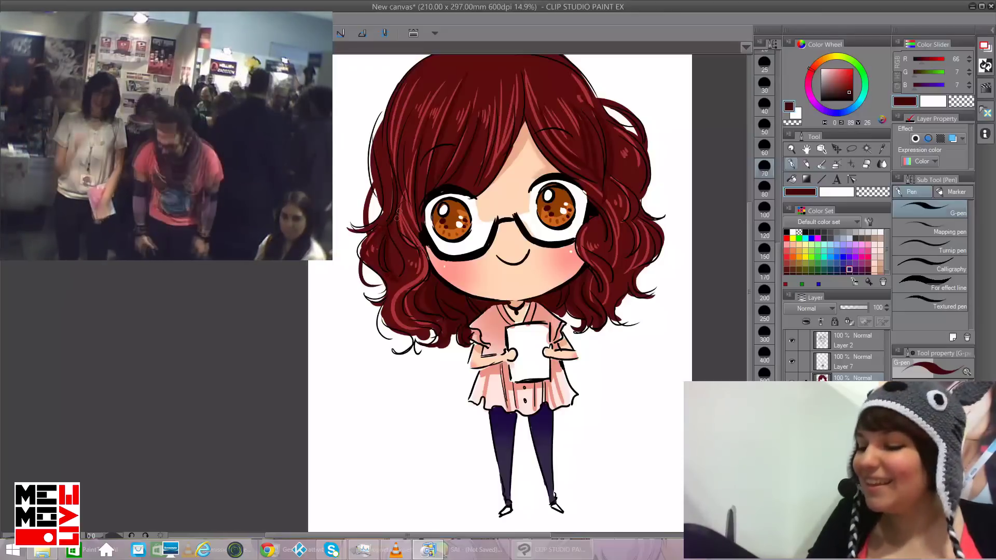
{"action": "left_click_drag", "start_coordinate": [402, 260], "coordinate": [395, 337]}
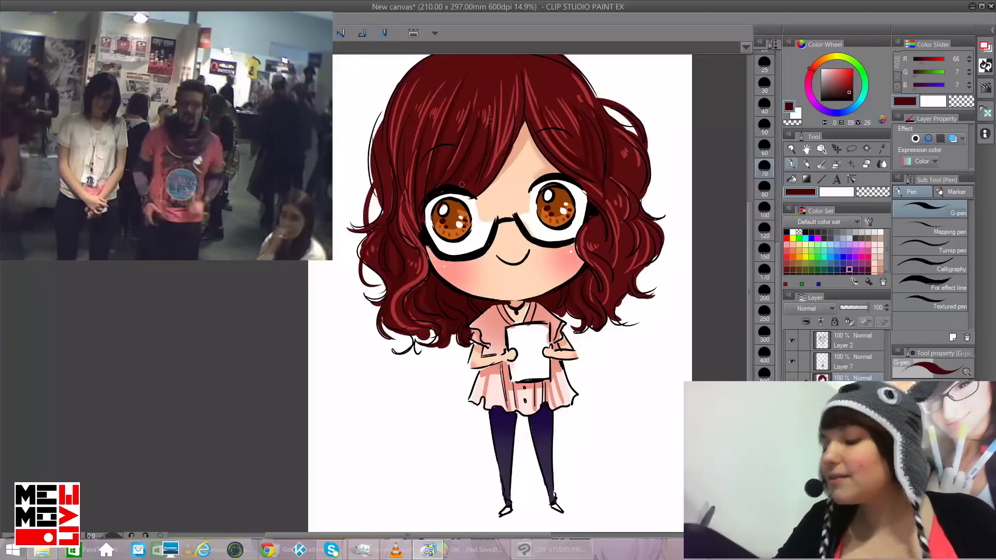
{"action": "left_click_drag", "start_coordinate": [496, 98], "coordinate": [490, 131]}
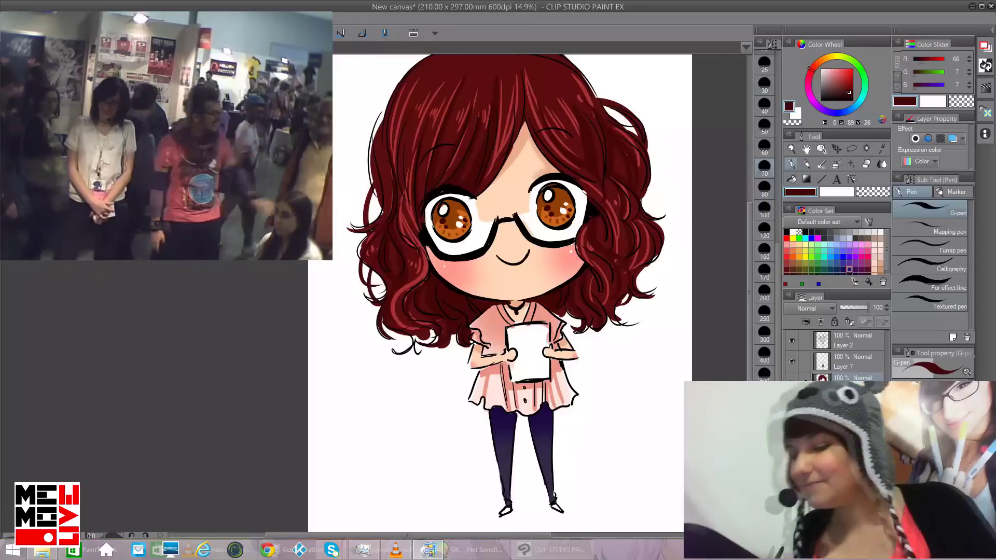
{"action": "left_click_drag", "start_coordinate": [652, 257], "coordinate": [647, 293]}
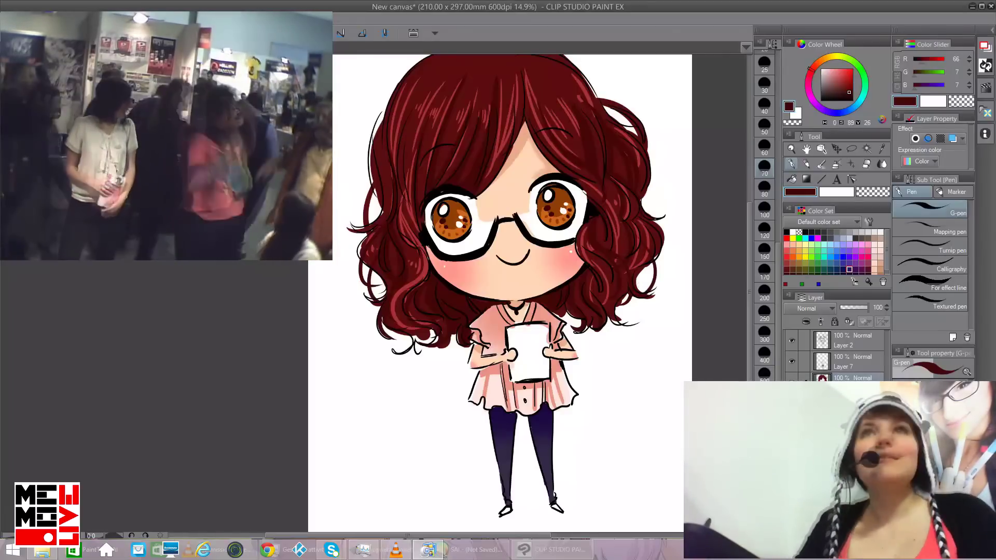
Step: Sample the hair's base red (RGB 89, 13, 13) and touch up the colour across the top of the head
{"action": "scroll", "coordinate": [735, 199], "scroll_direction": "up", "scroll_amount": 3}
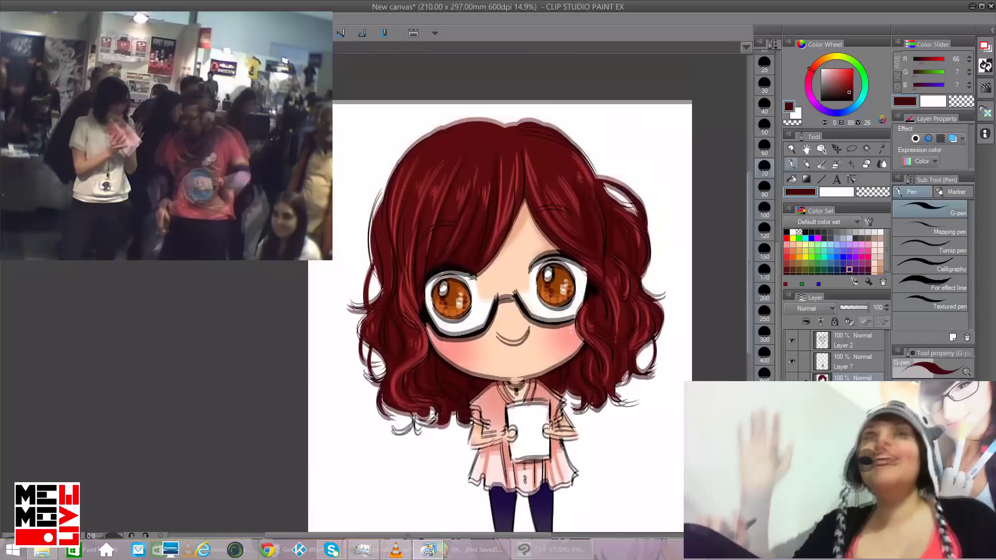
{"action": "left_click_drag", "start_coordinate": [749, 197], "coordinate": [749, 198]}
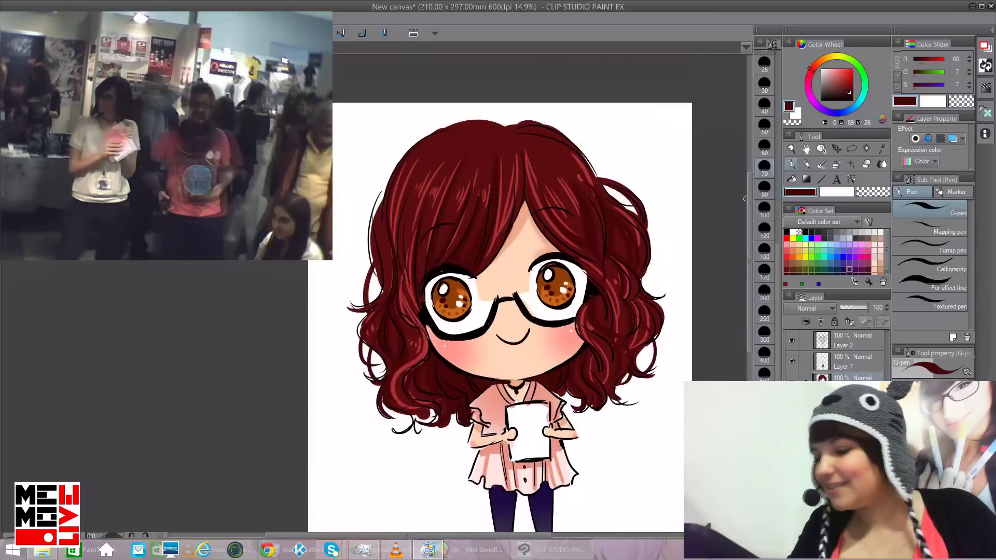
{"action": "scroll", "coordinate": [512, 305], "scroll_direction": "down", "scroll_amount": 2}
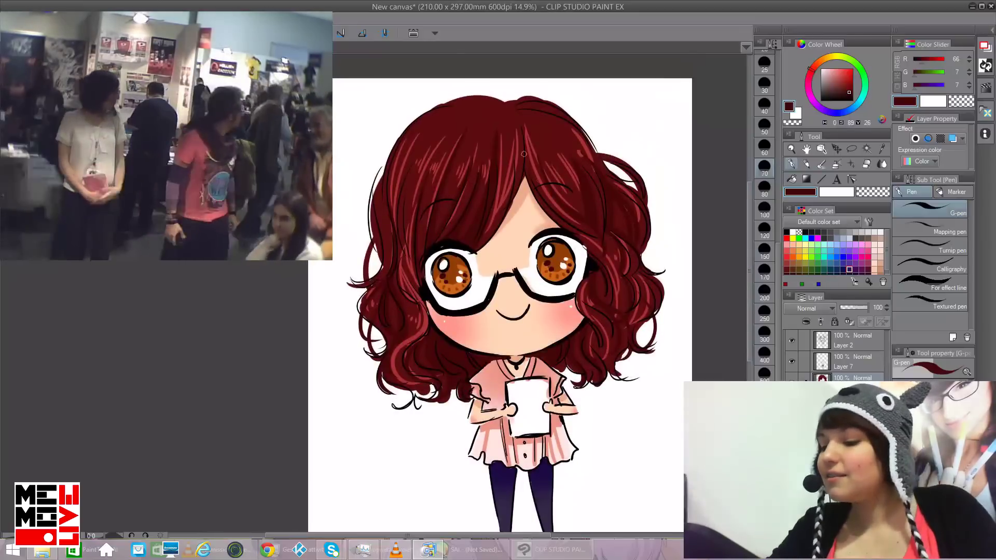
{"action": "left_click", "coordinate": [497, 122], "text": "alt"}
{"action": "mouse_move", "coordinate": [455, 99]}
{"action": "left_mouse_down"}
{"action": "mouse_move", "coordinate": [524, 104]}
{"action": "mouse_move", "coordinate": [516, 97]}
{"action": "mouse_move", "coordinate": [554, 115]}
{"action": "left_mouse_up"}
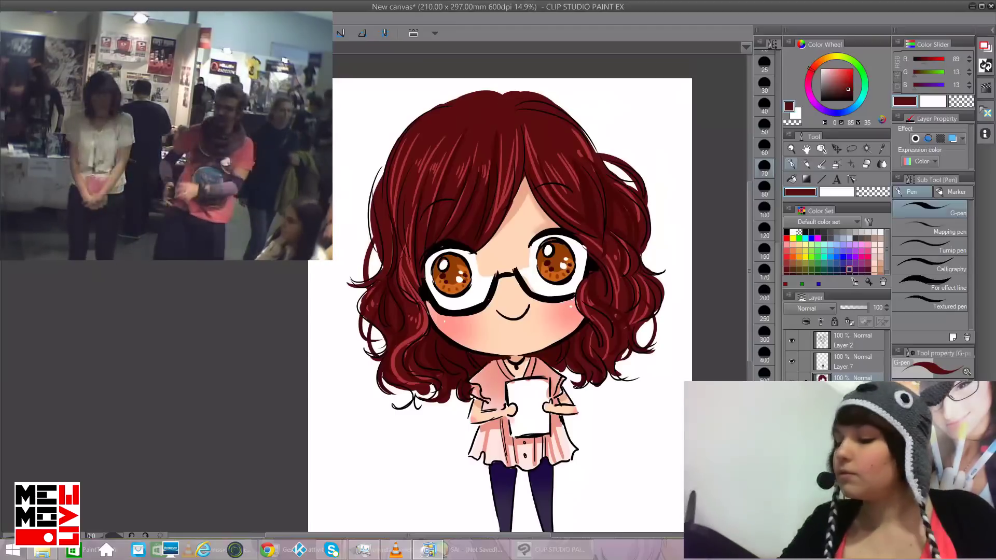
Step: Dot small white highlights on the upper part of the hair, above the girl's right-hand eye in the picture
{"action": "key", "text": "x"}
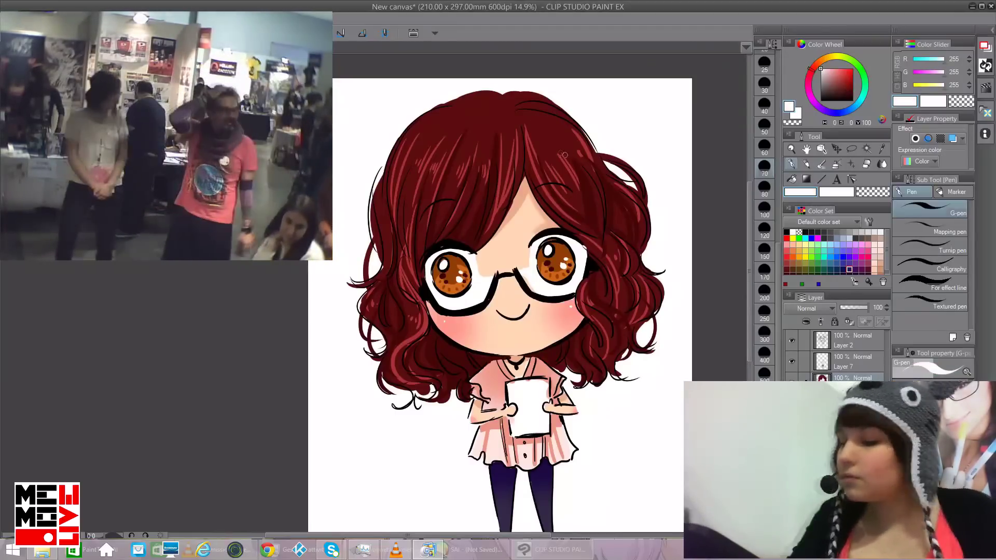
{"action": "left_click_drag", "start_coordinate": [563, 154], "coordinate": [568, 150]}
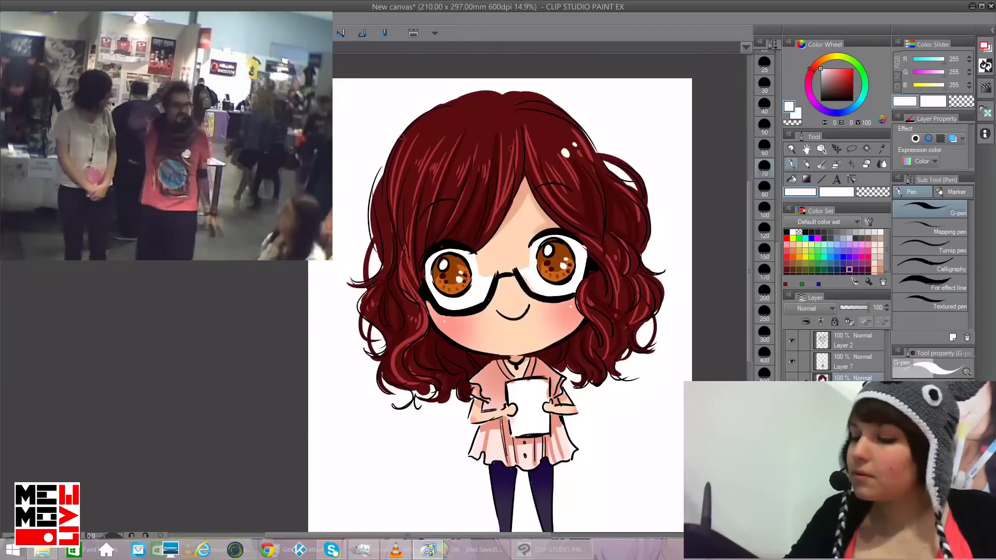